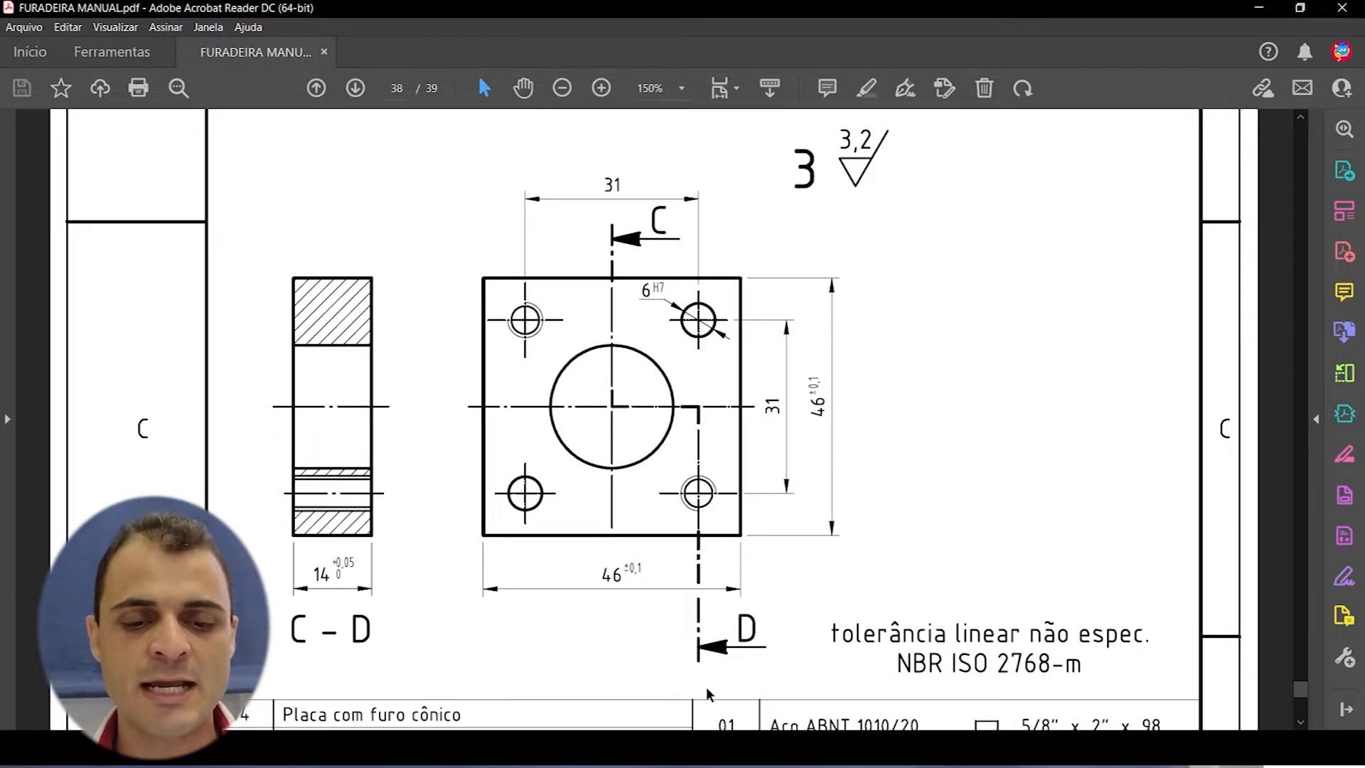
Switch to Inventor and create a new drawing from the Metric ISO.idw template.
key("alt+Tab")
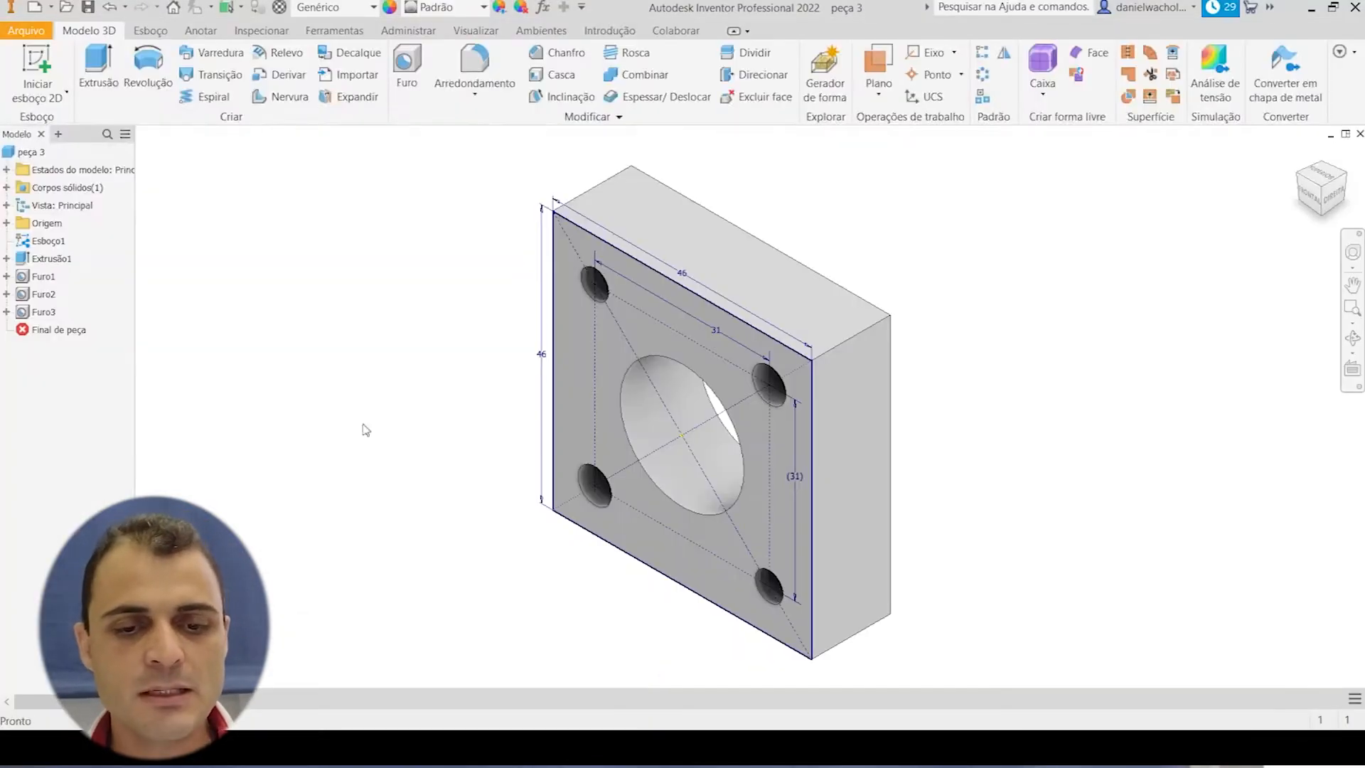
left_click(34, 8)
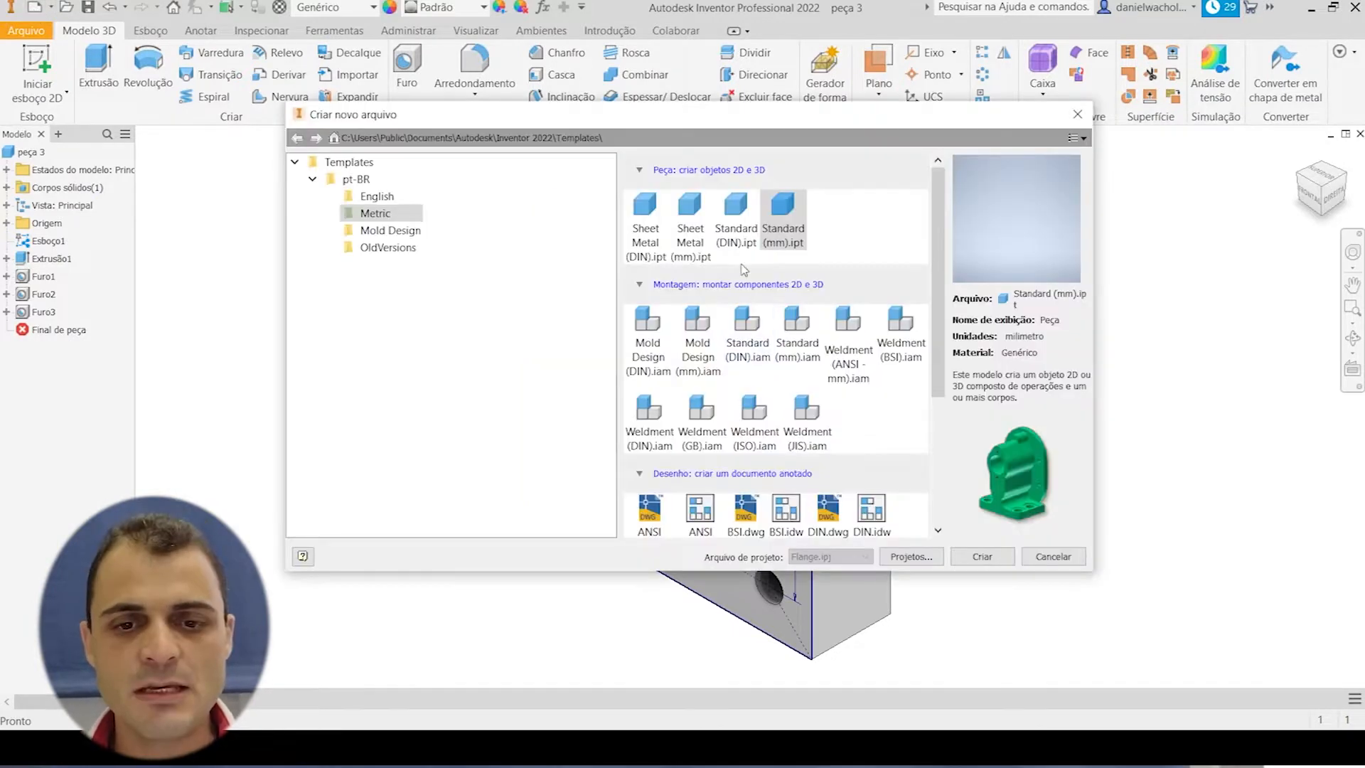
scroll(876, 478, "down", 3)
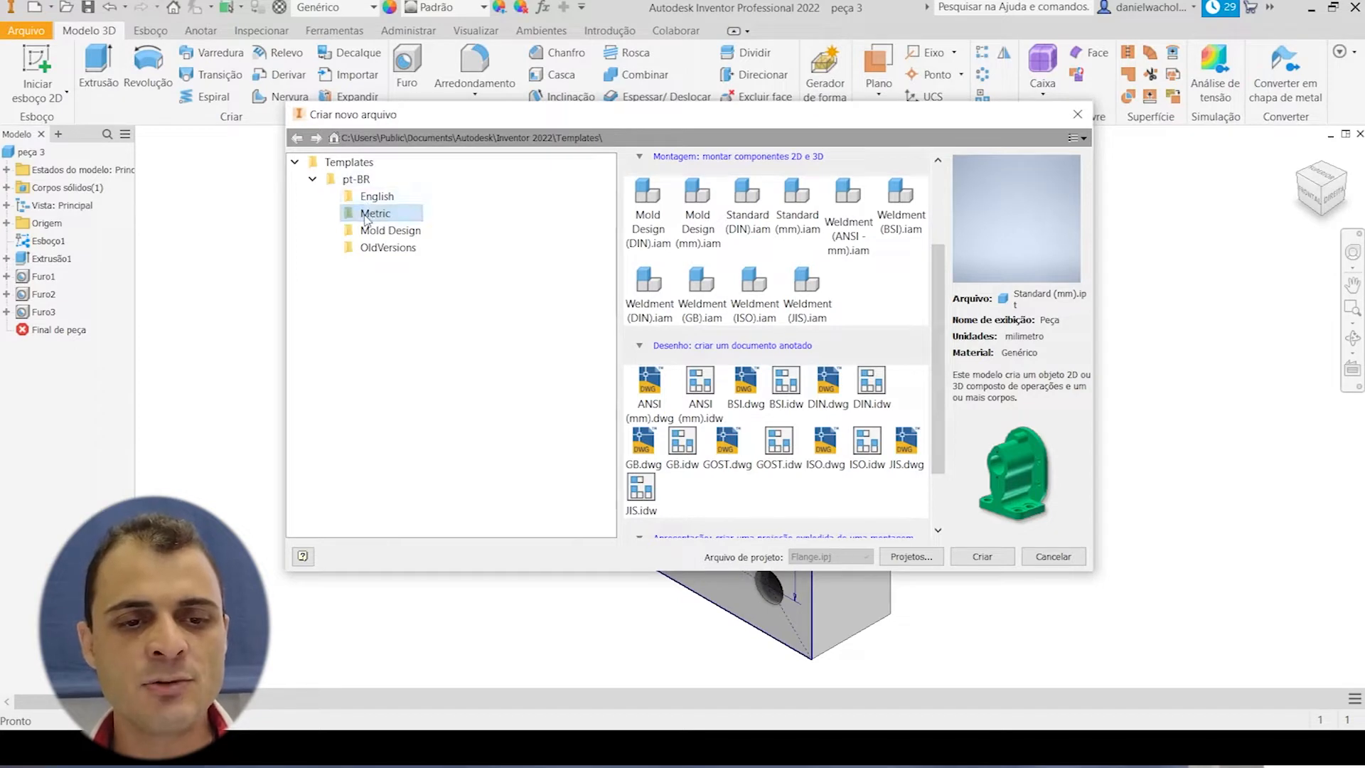
left_click(867, 448)
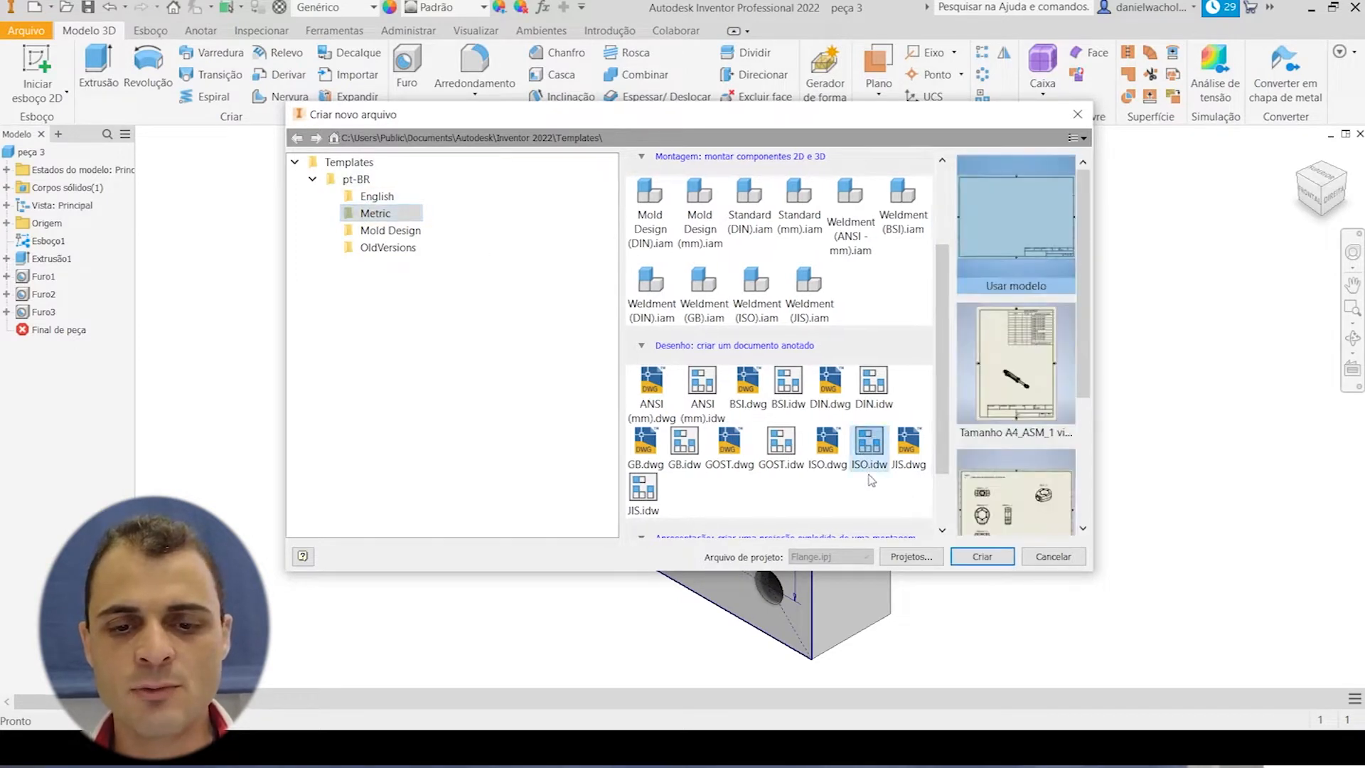
left_click(975, 558)
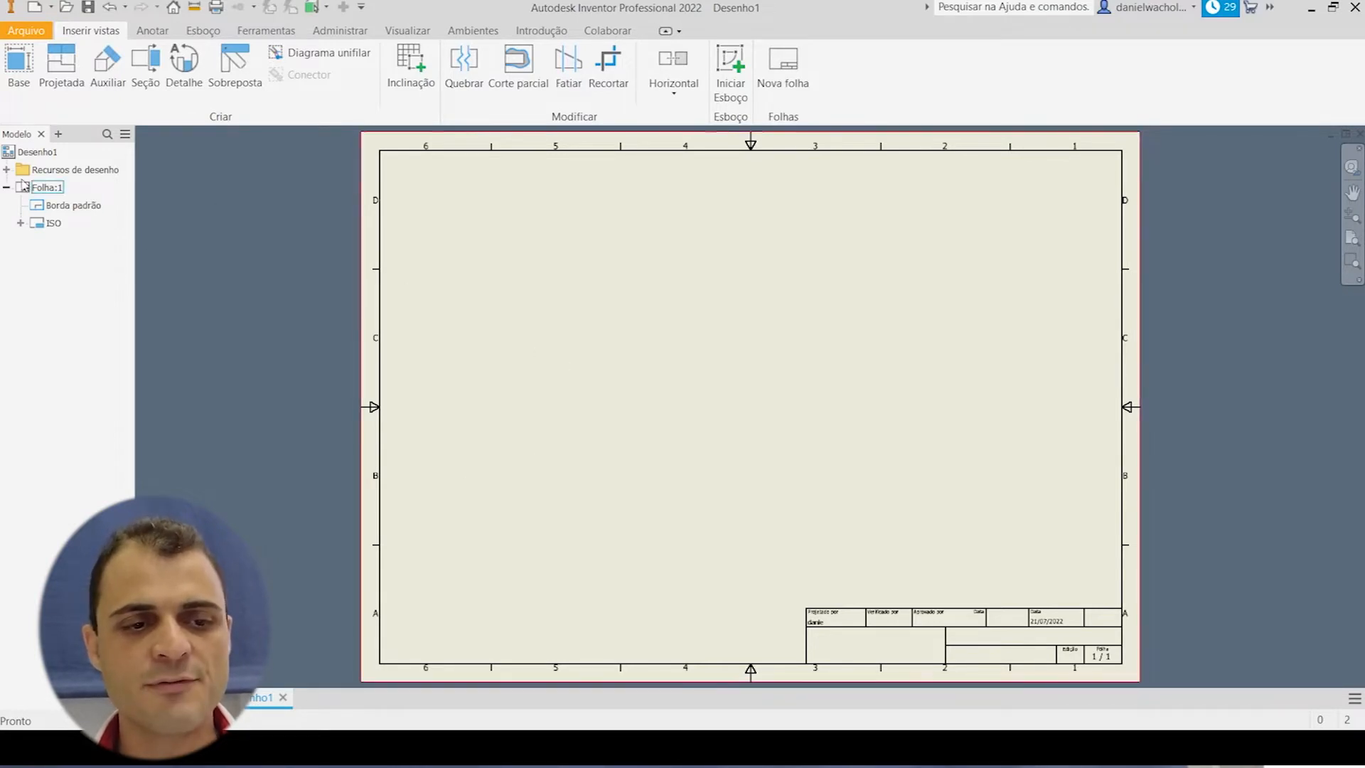
Change the drawing sheet to A4 size in portrait (Retrato) orientation.
right_click(47, 191)
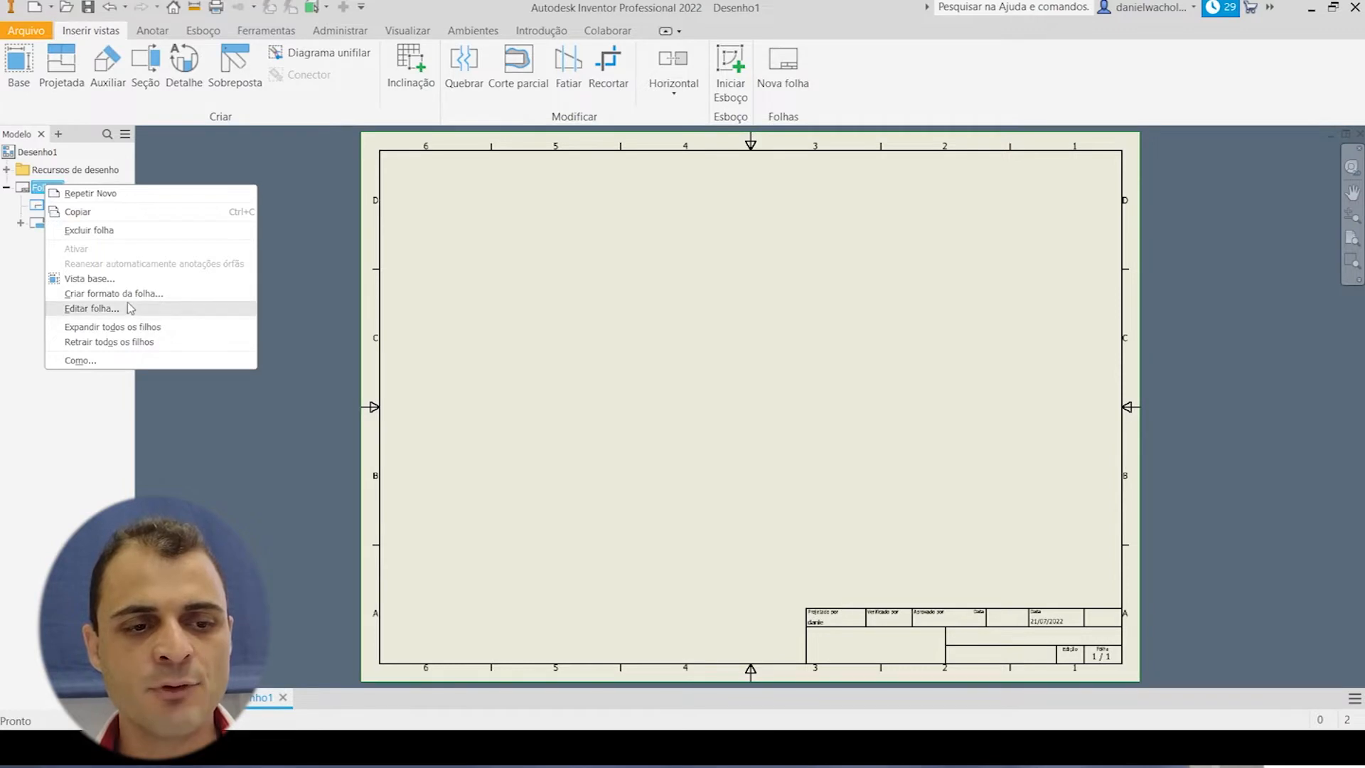
left_click(107, 311)
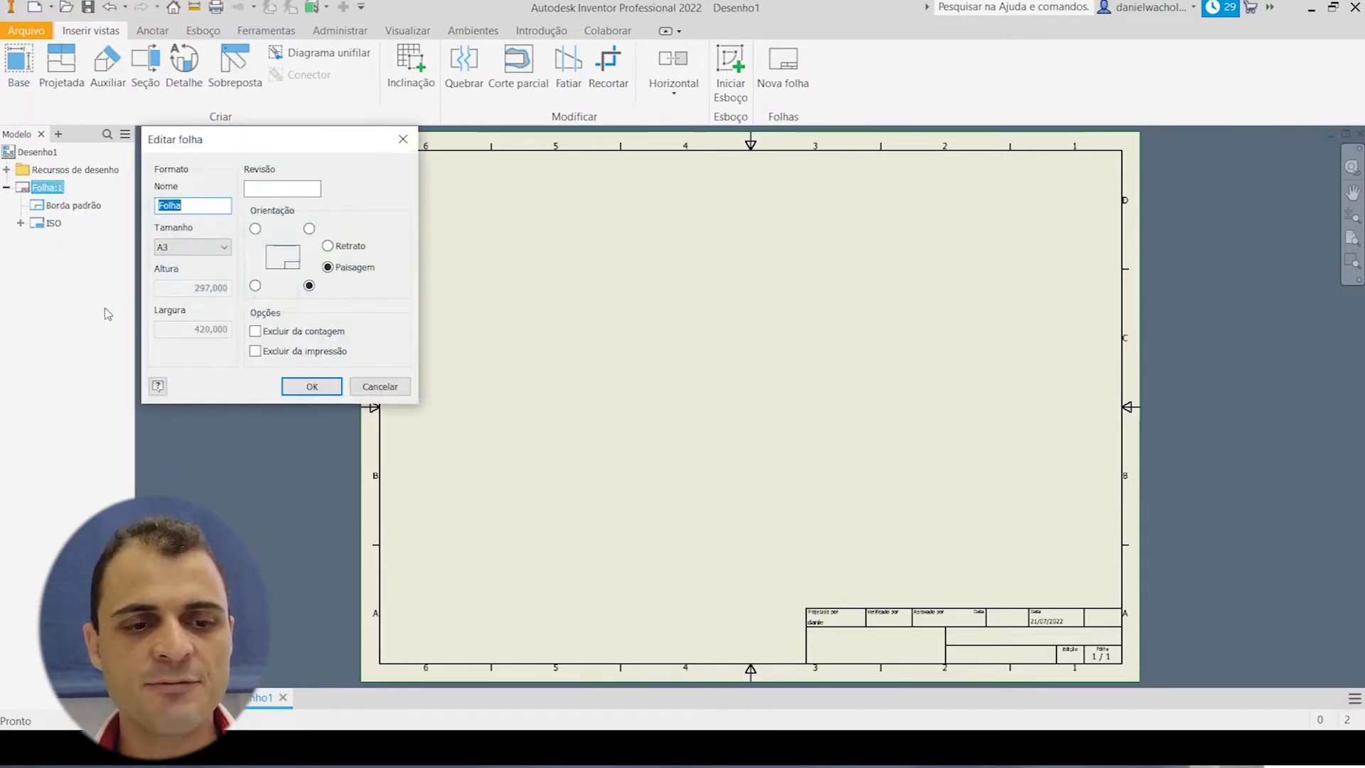
left_click(327, 246)
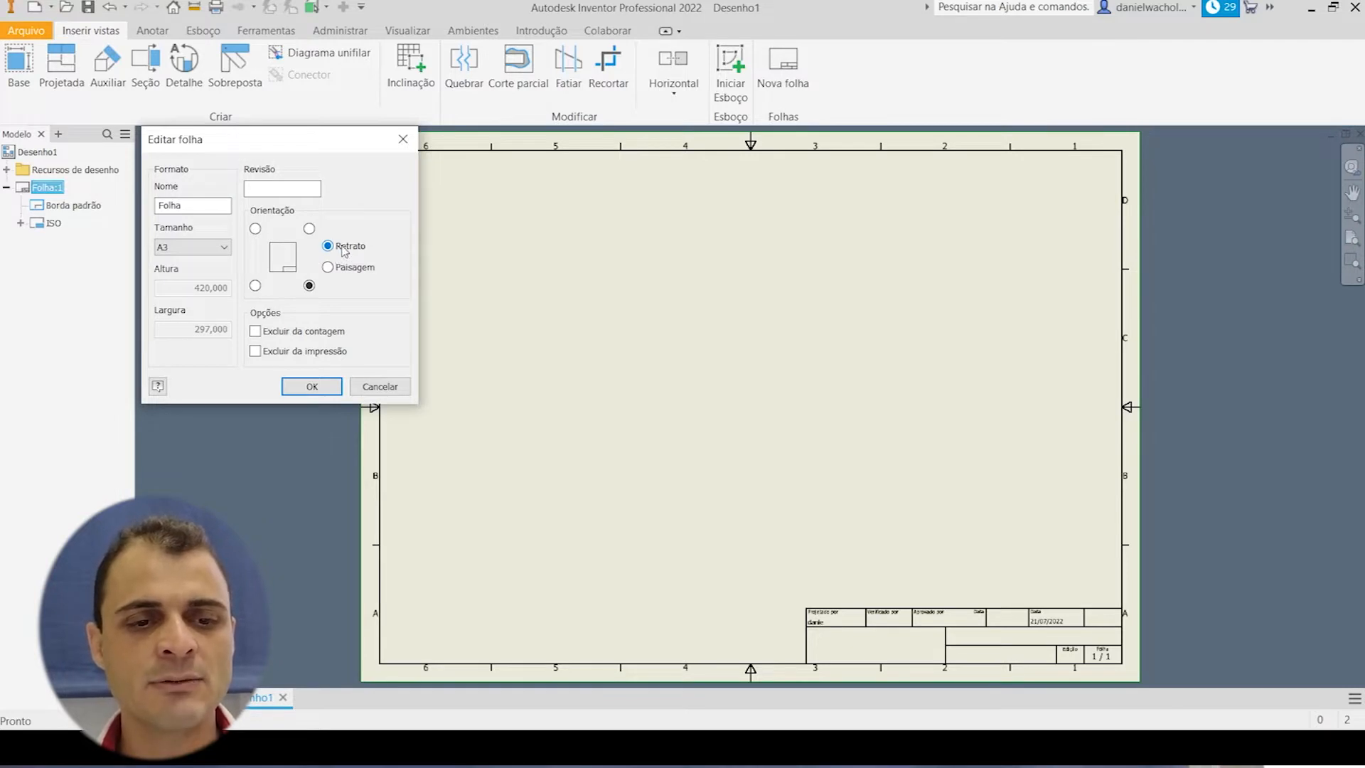
left_click(199, 246)
left_click(189, 345)
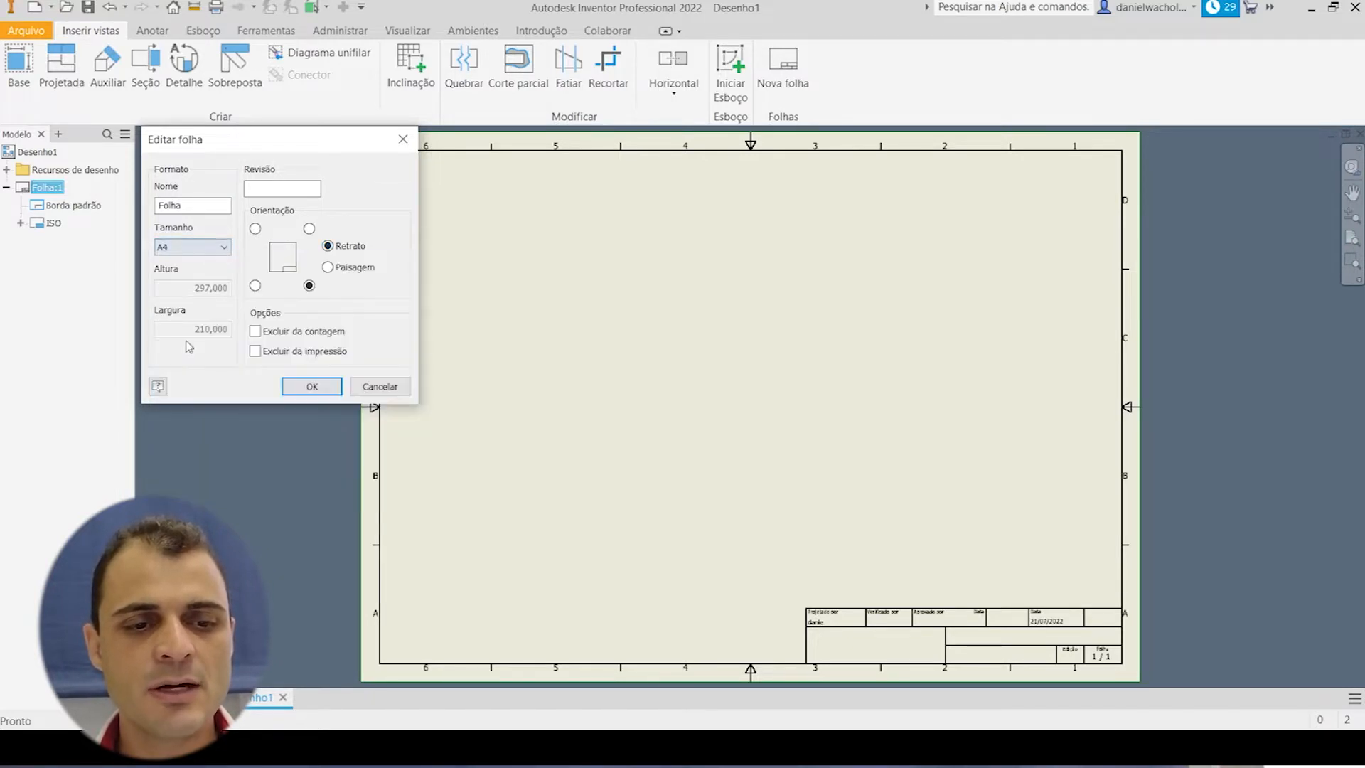
left_click(317, 387)
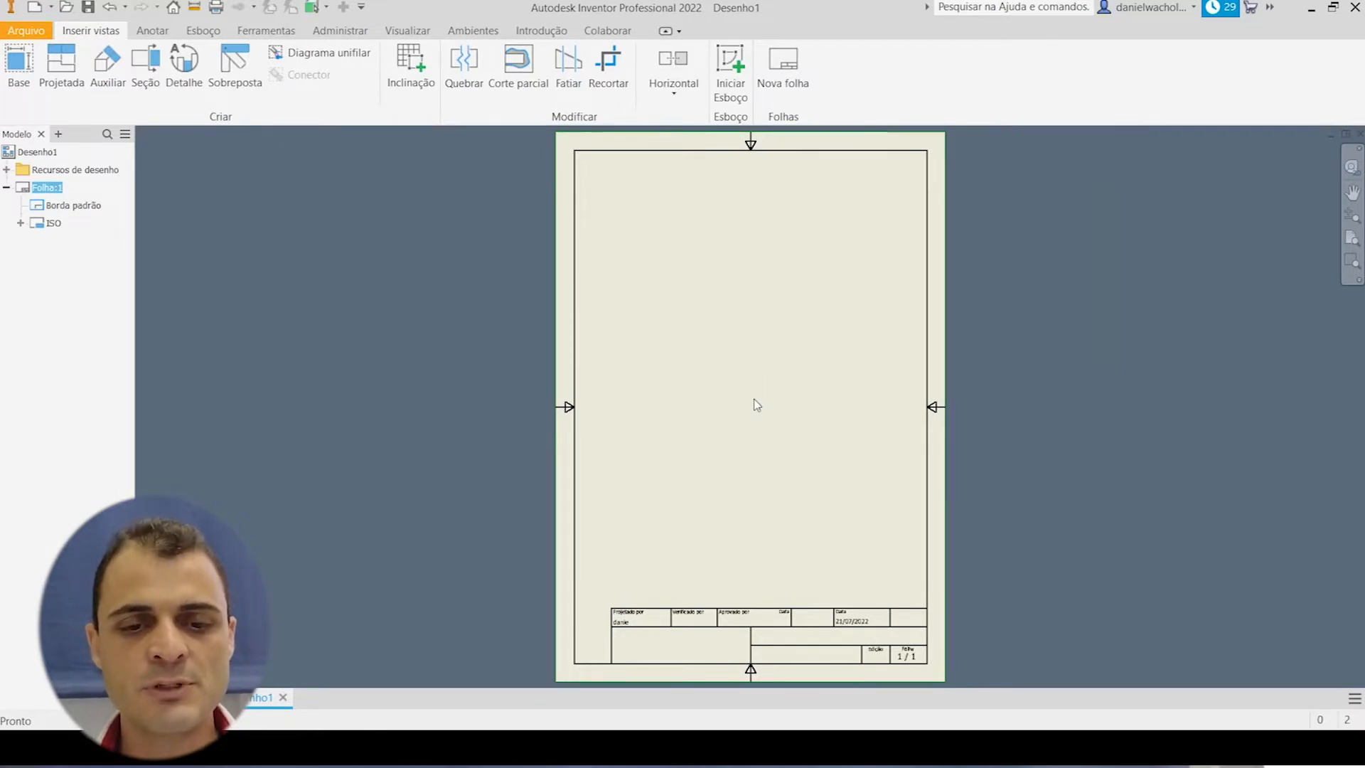
Place a 1:1 base front view of peça 3.ipt with a projected side view to its right.
left_click(19, 64)
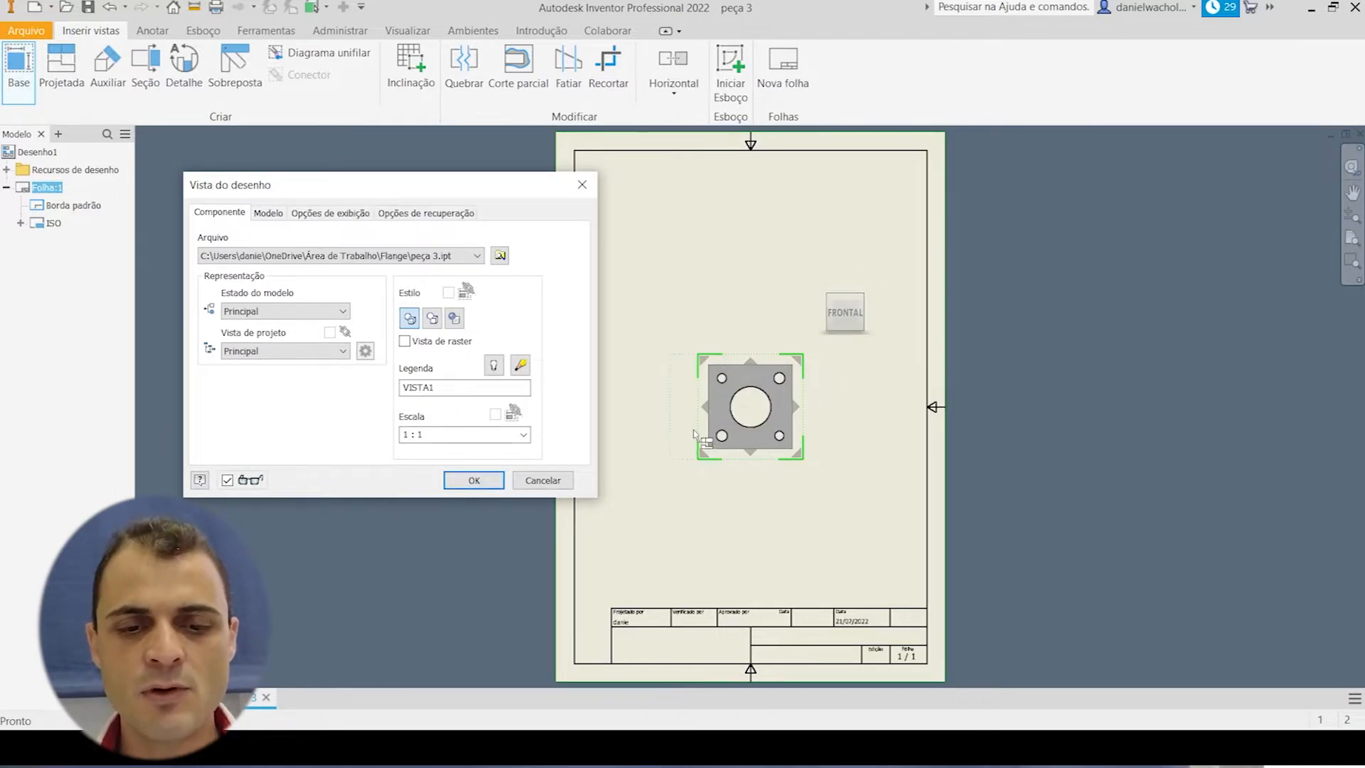
left_click(845, 412)
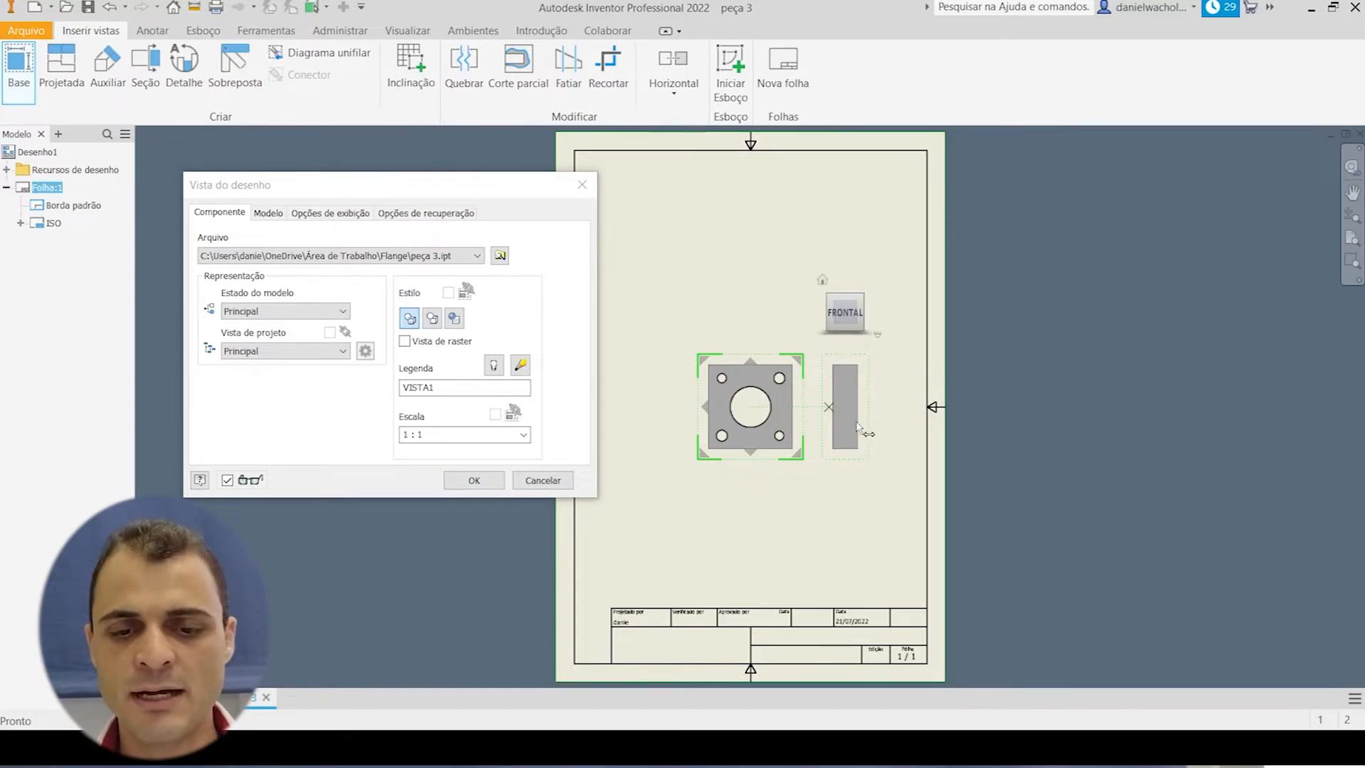
left_click(471, 481)
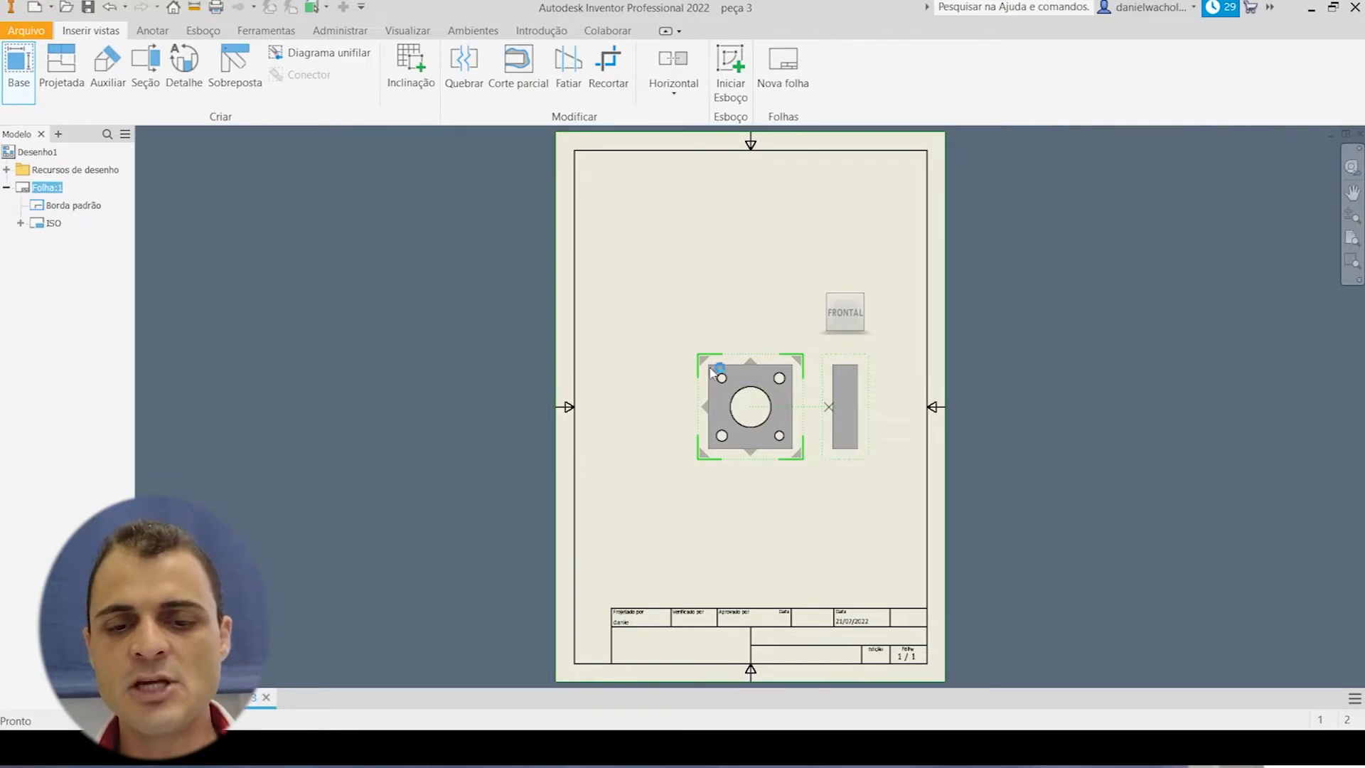
scroll(785, 464, "up", 3)
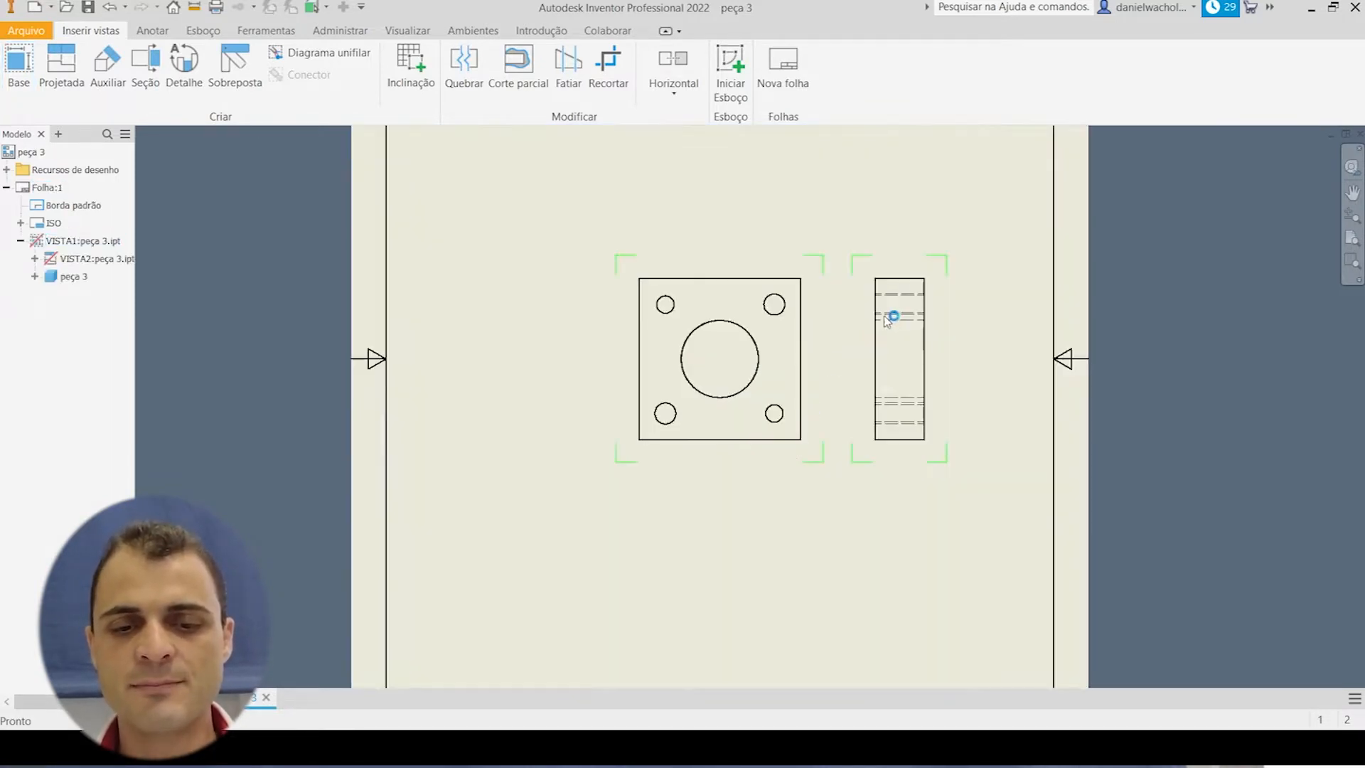
middle_click_drag(884, 313, 771, 337)
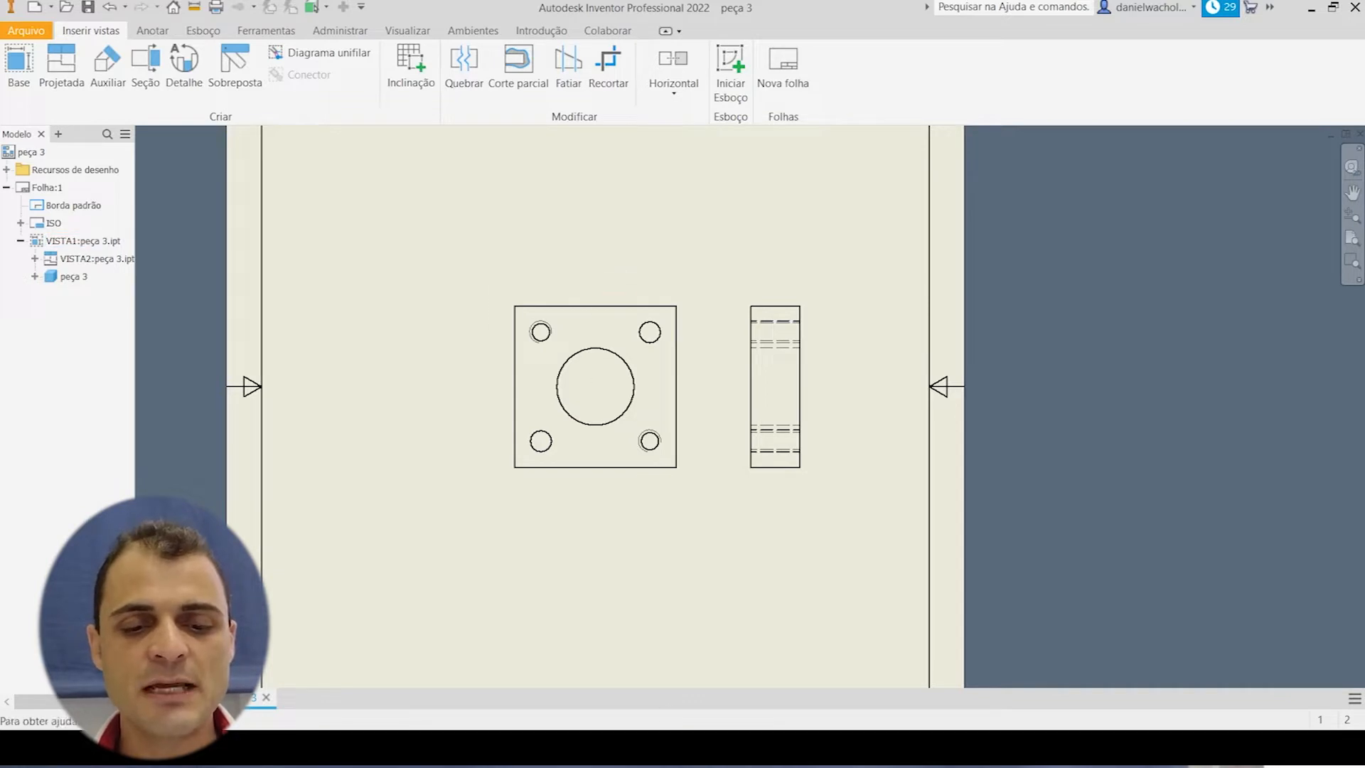
Check the reference PDF, then draw a stepped section line down to the large bore's centre, across, and down through the lower-right hole.
left_click(623, 749)
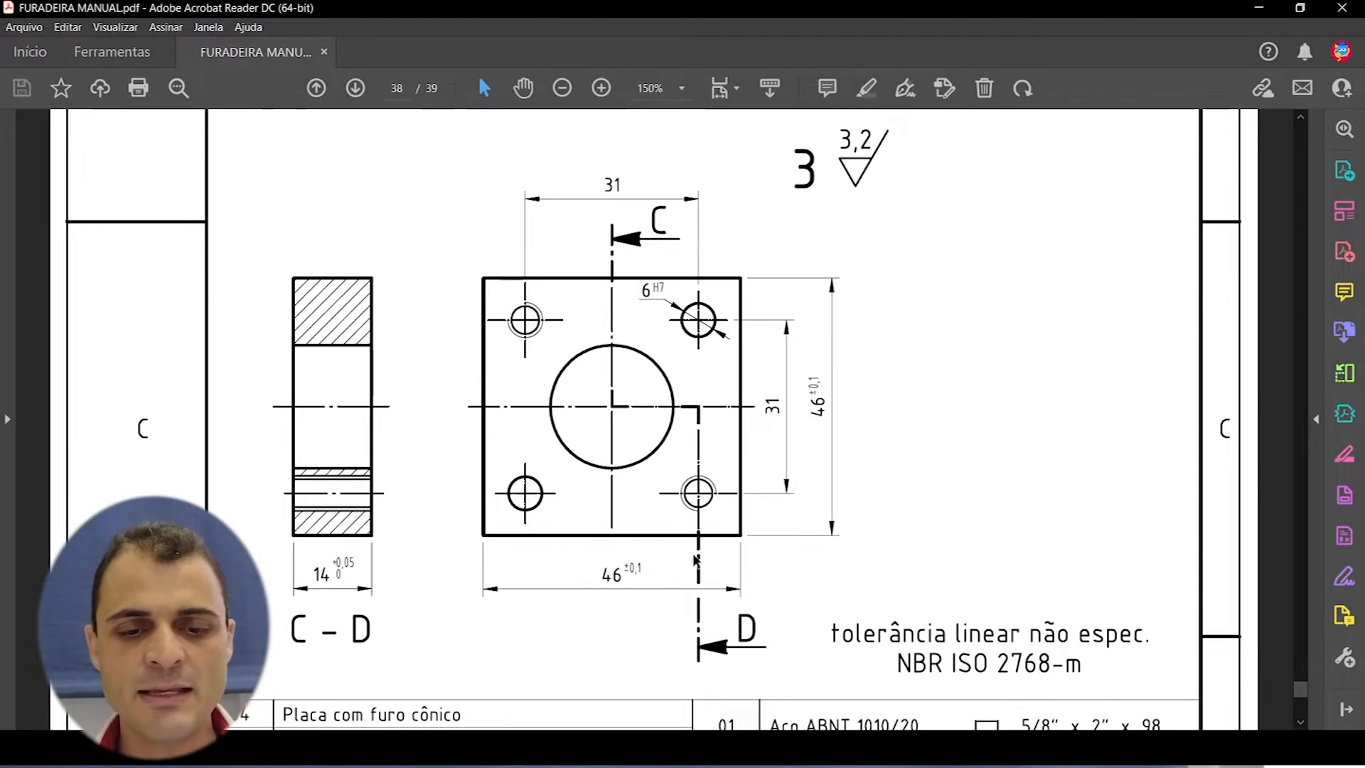
key("alt+Tab")
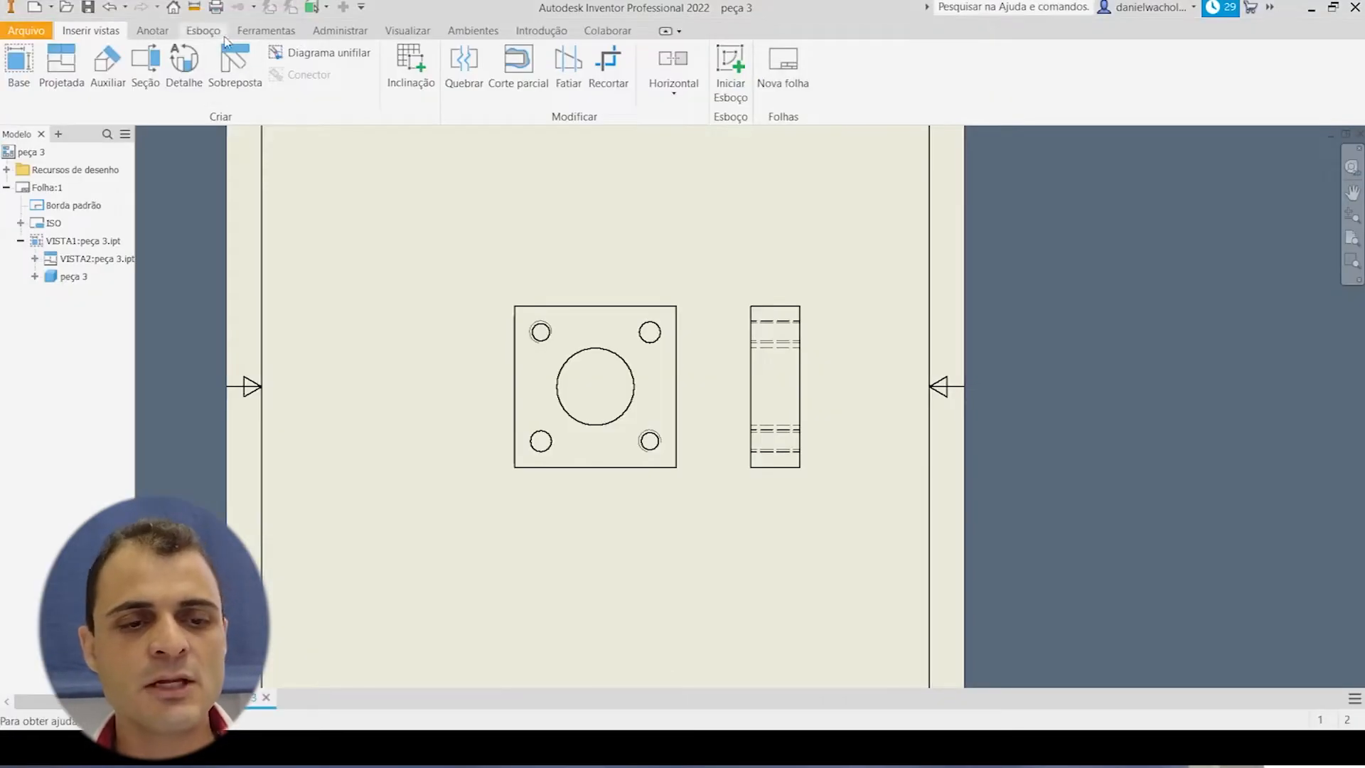
left_click(154, 62)
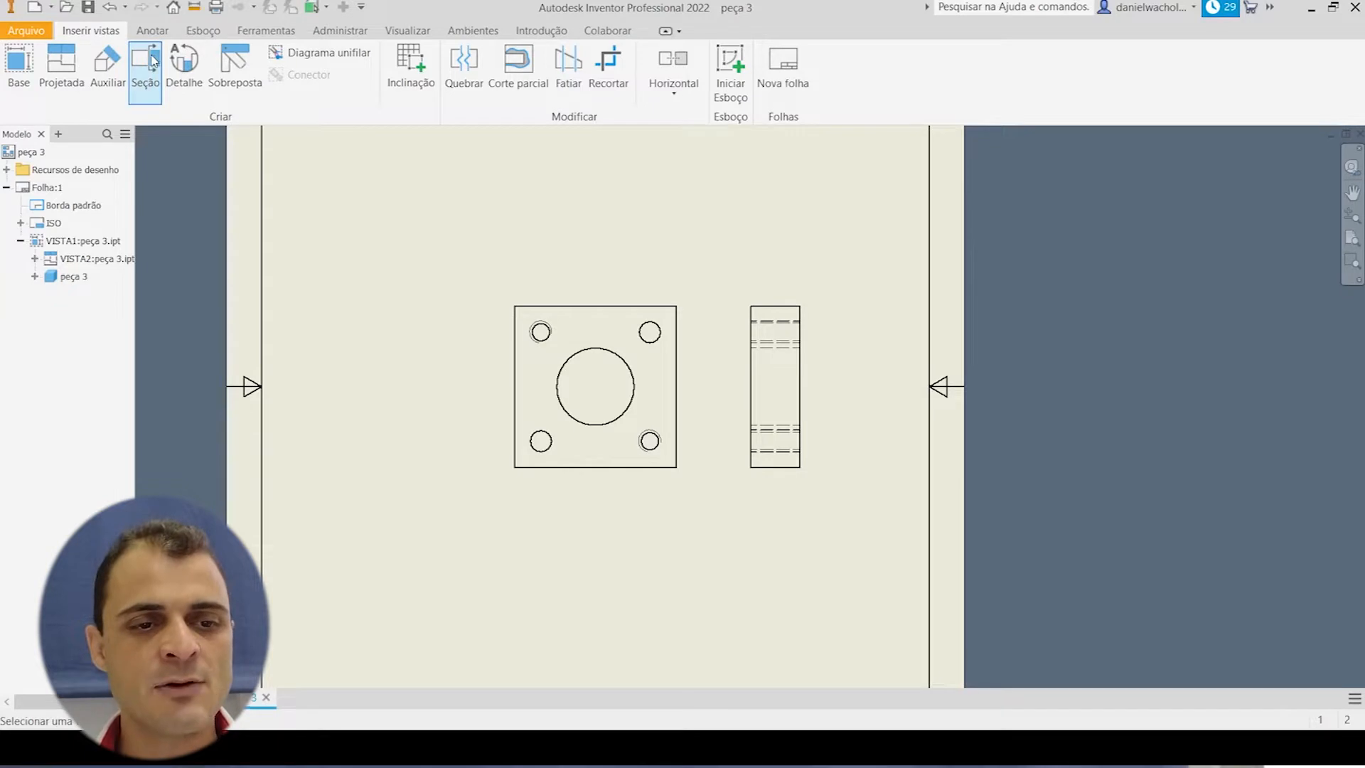
left_click(594, 378)
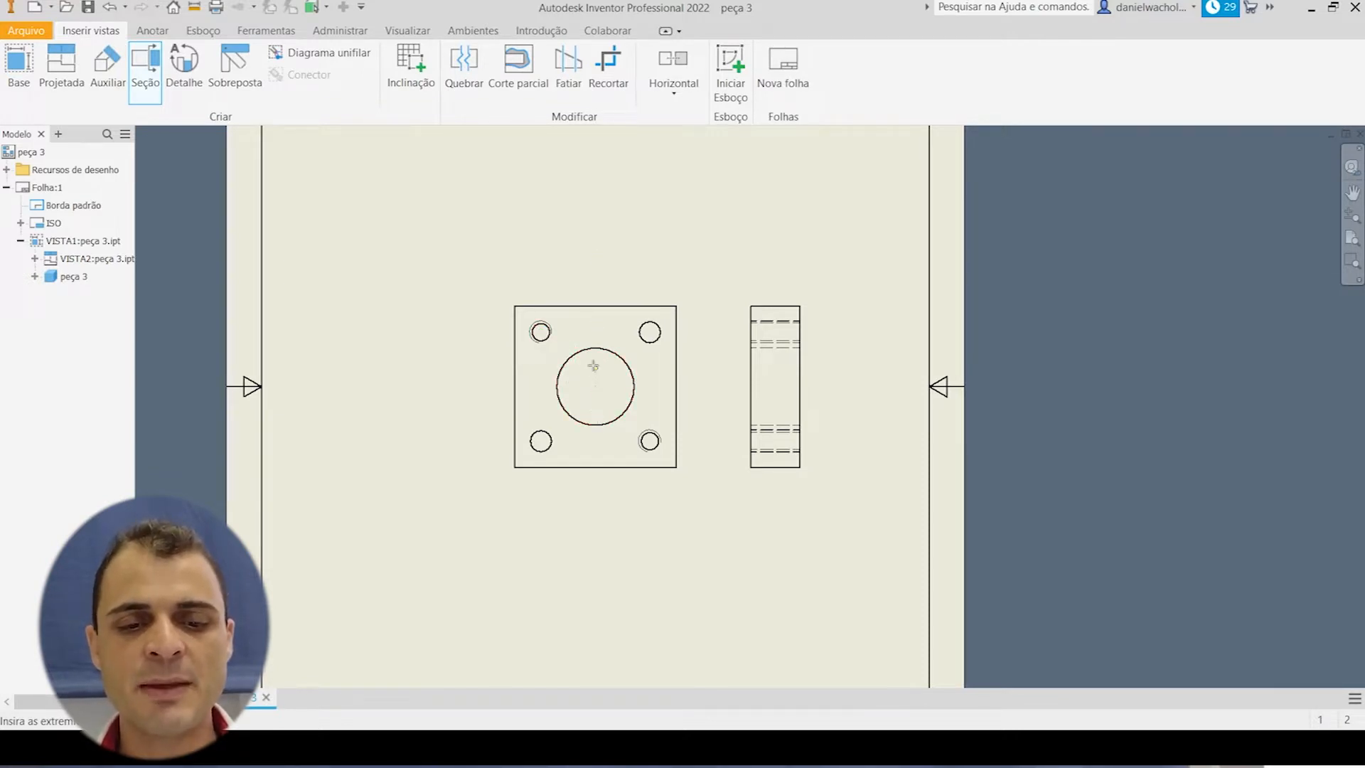
left_click(596, 267)
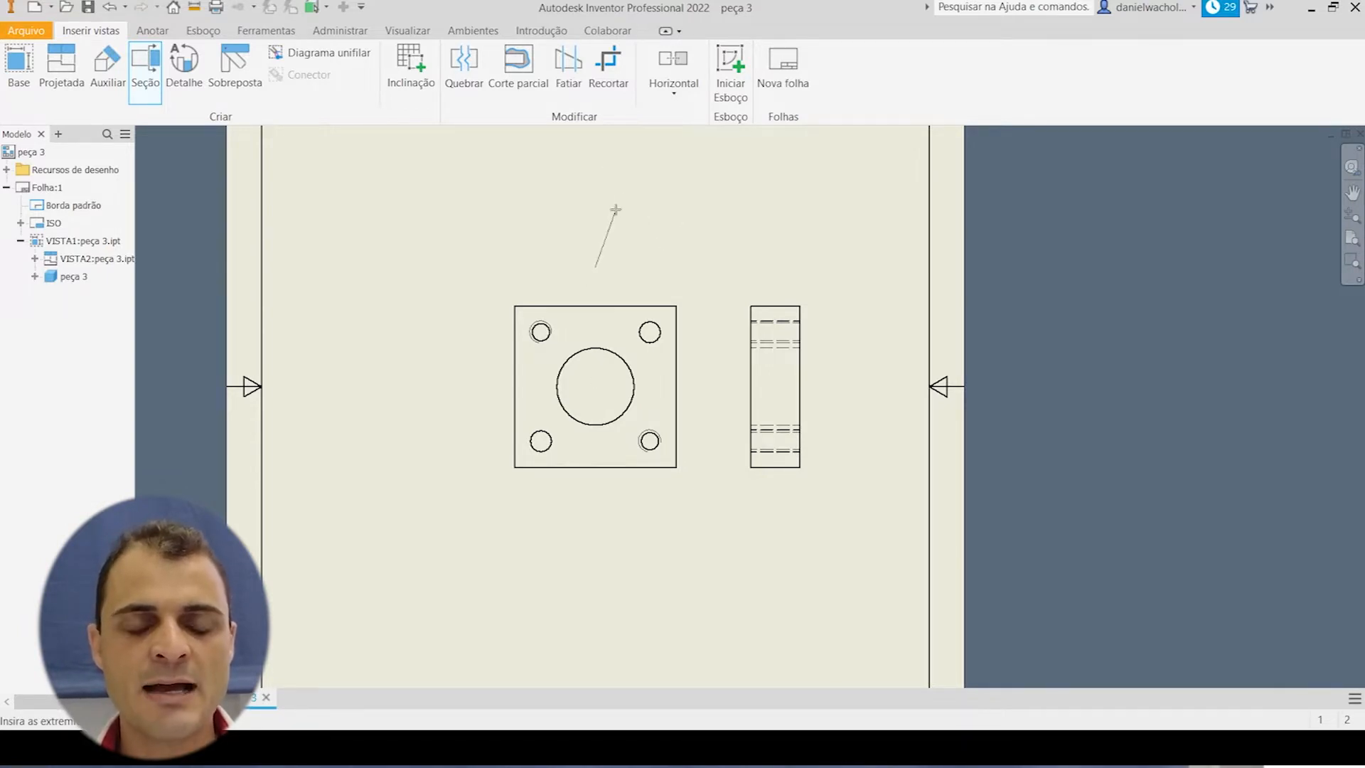
left_click(595, 386)
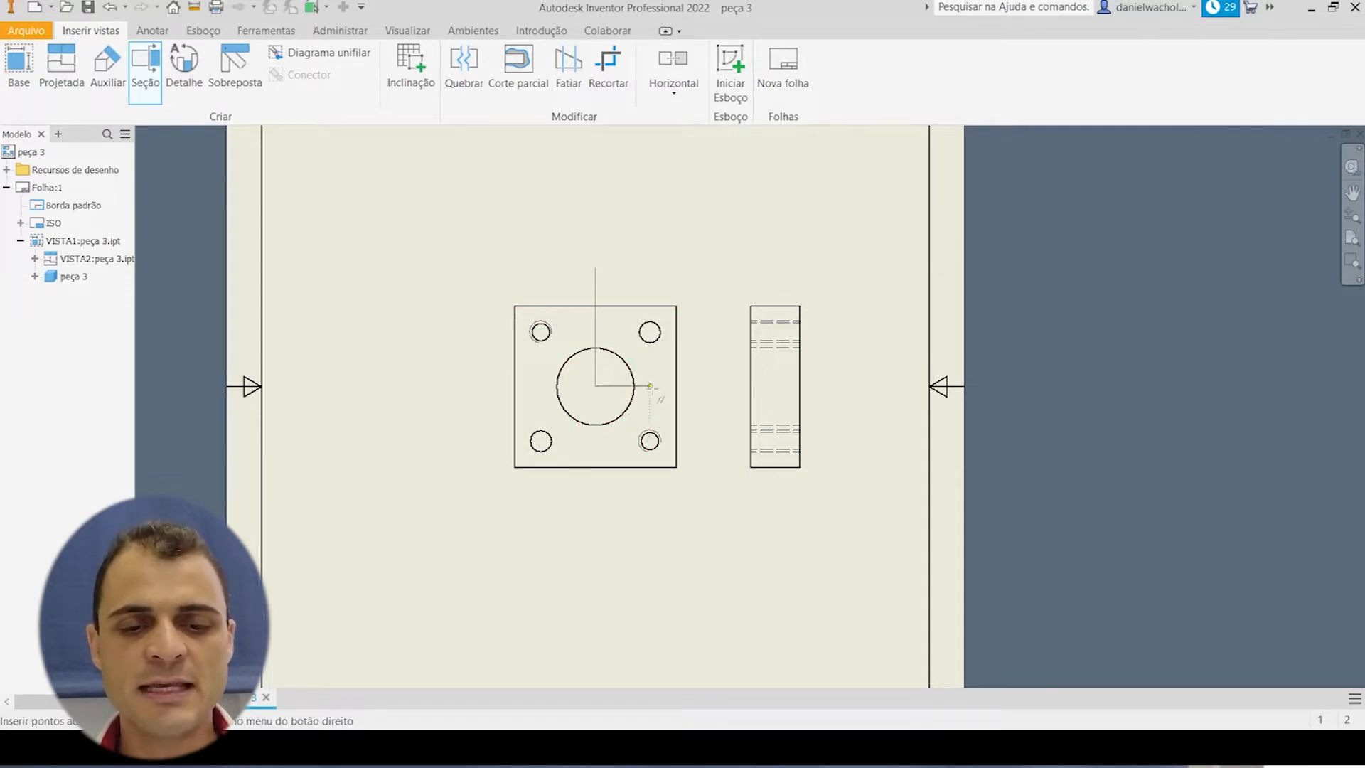
left_click(650, 385)
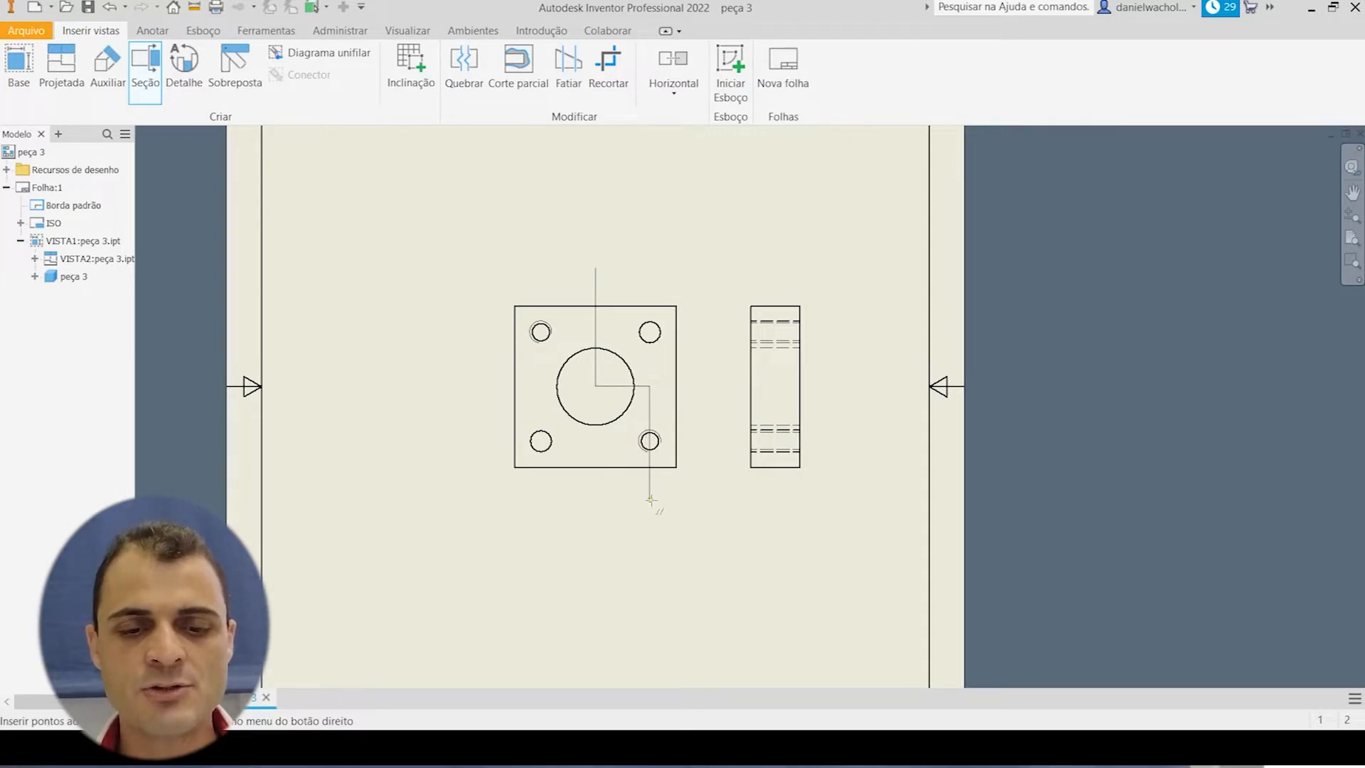
left_click(700, 499)
Finish the cutting line and place section view A at 1:1 to the left of the front view.
right_click(700, 499)
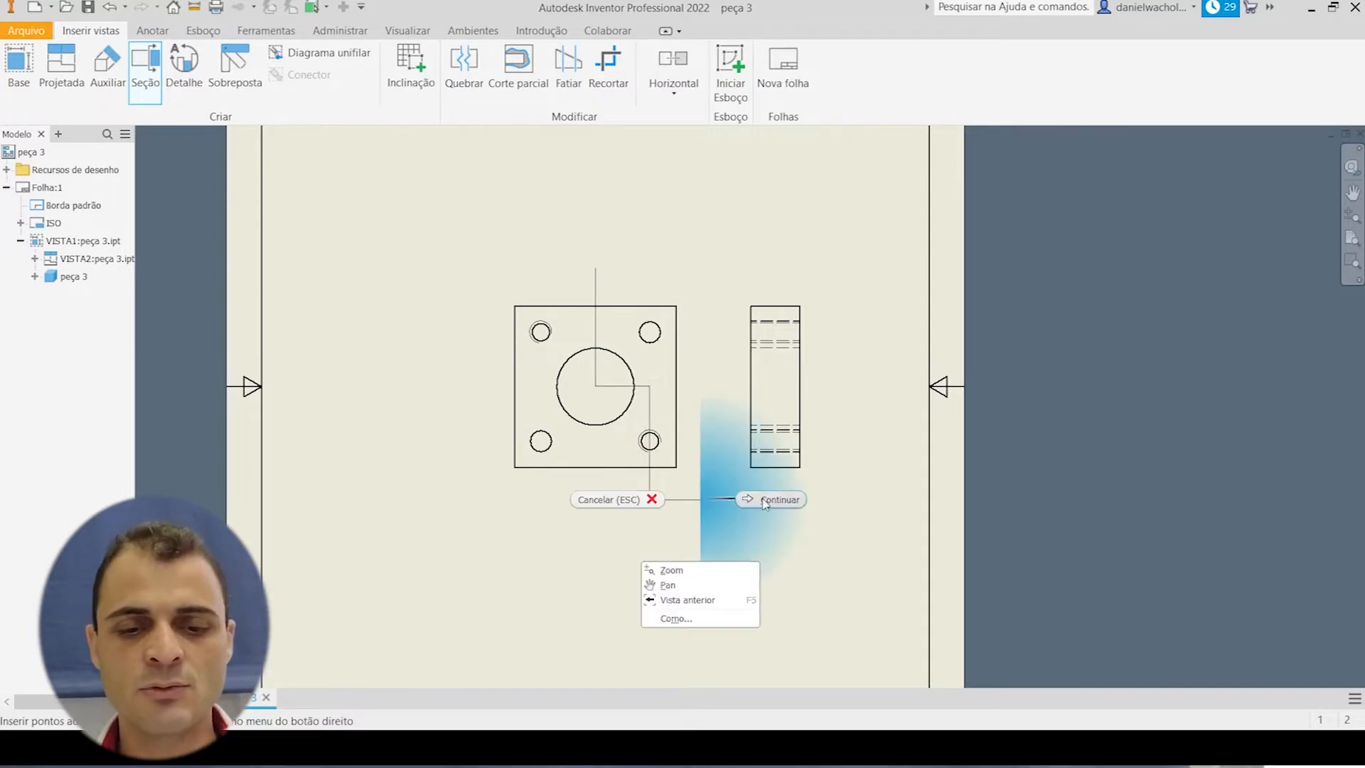
left_click(766, 499)
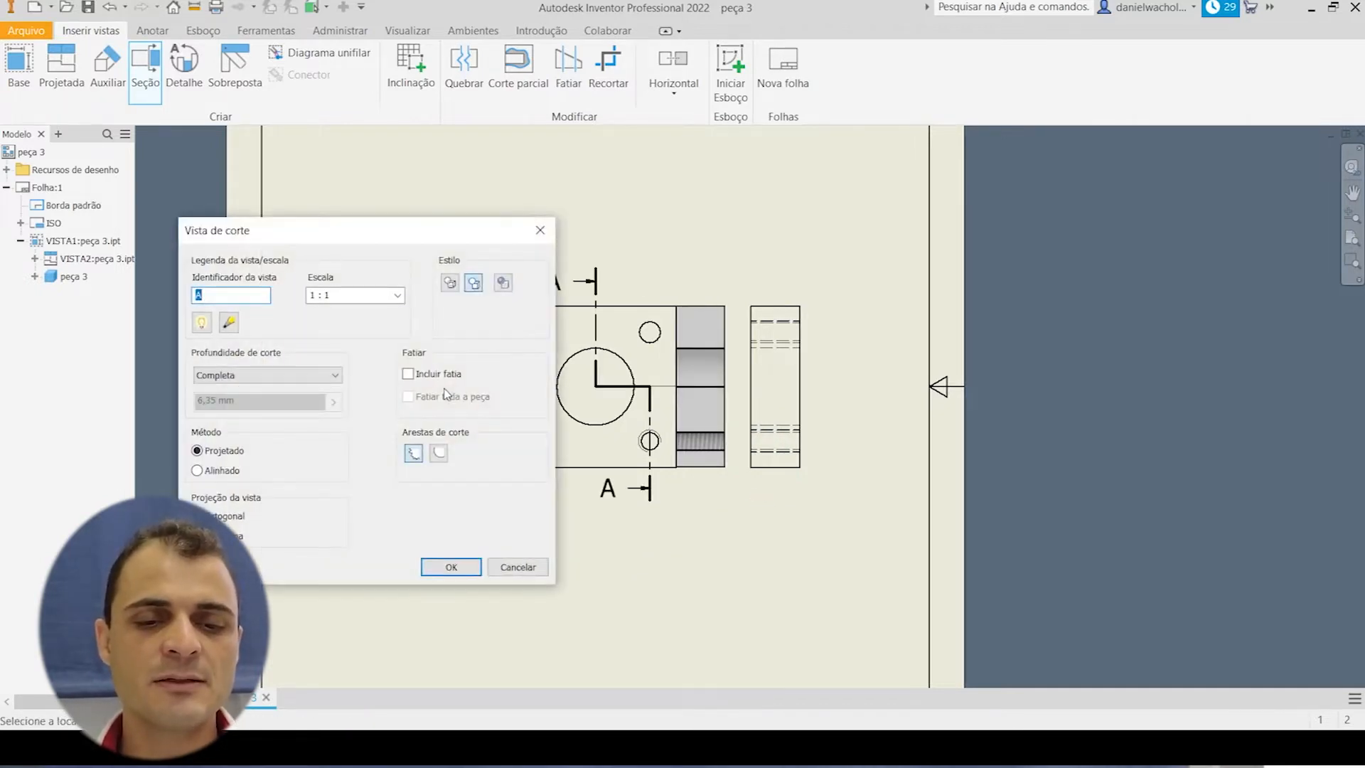
left_click_drag(384, 229, 961, 173)
left_click(439, 390)
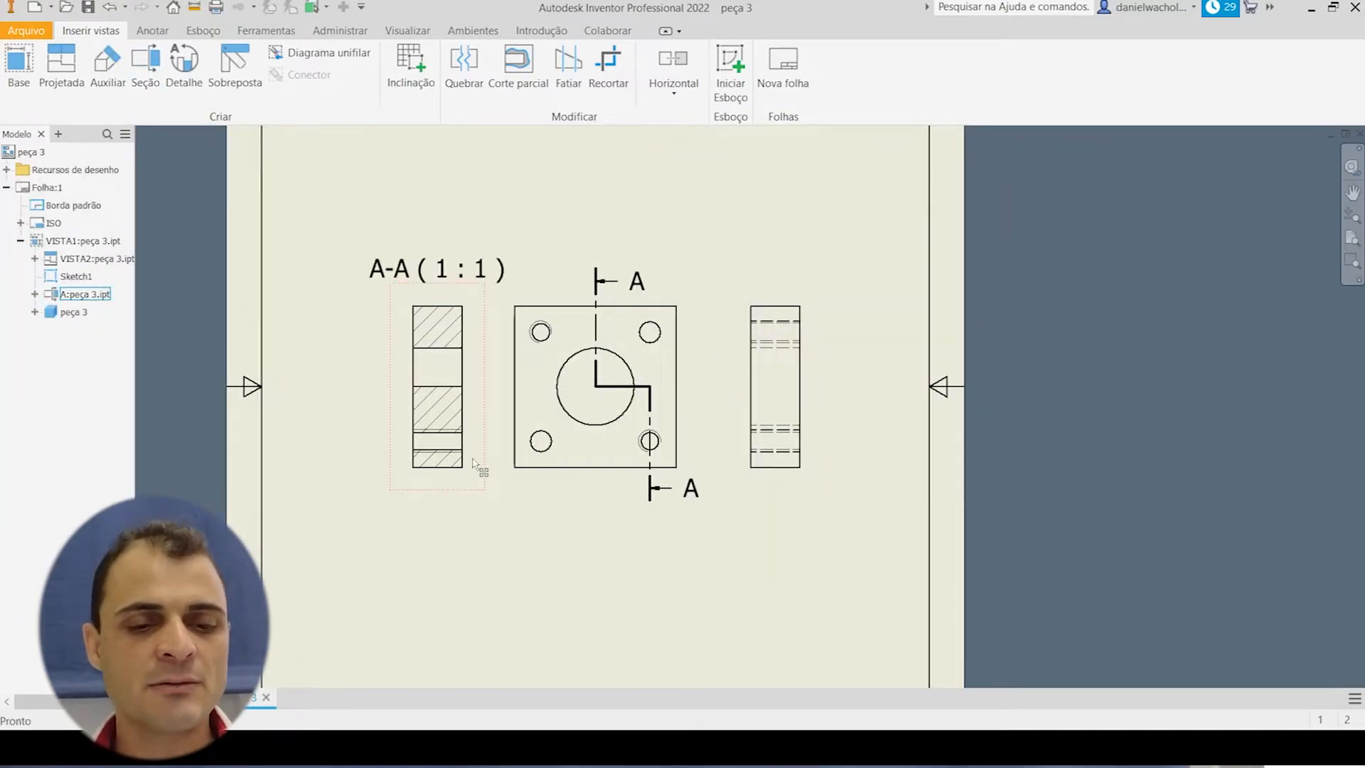
Compare the stepped A-A cutting line through the bore and lower-right hole with the edges and hatching in the section view.
left_click_drag(596, 348, 599, 382)
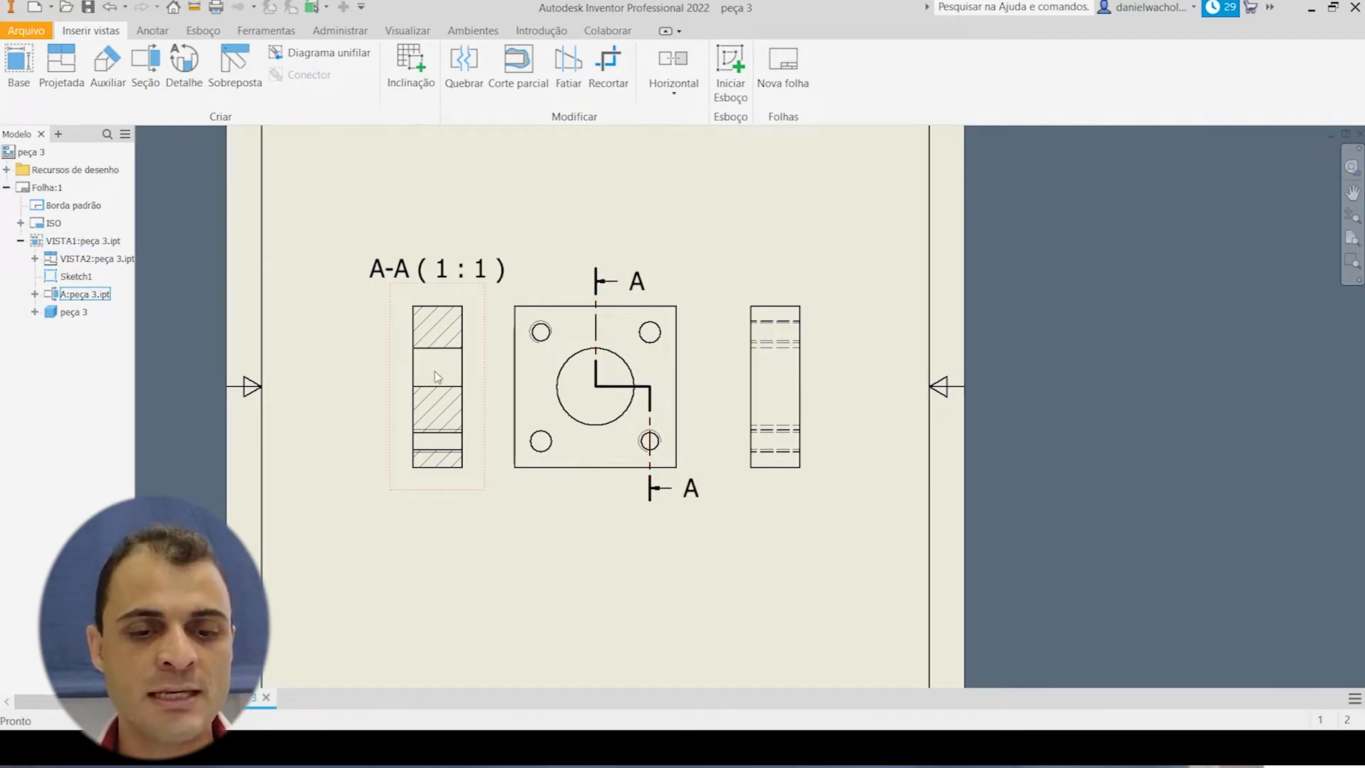
left_click_drag(597, 388, 600, 391)
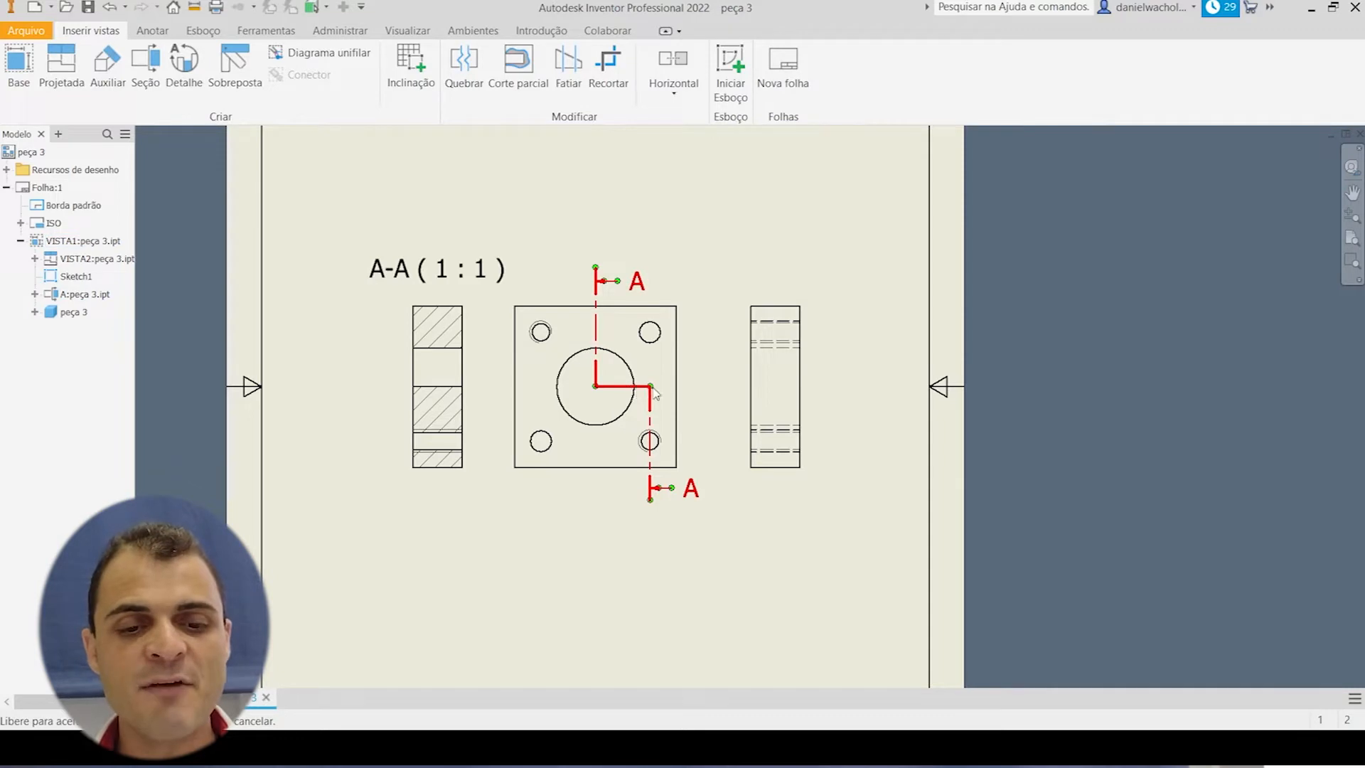
left_click_drag(650, 442, 650, 440)
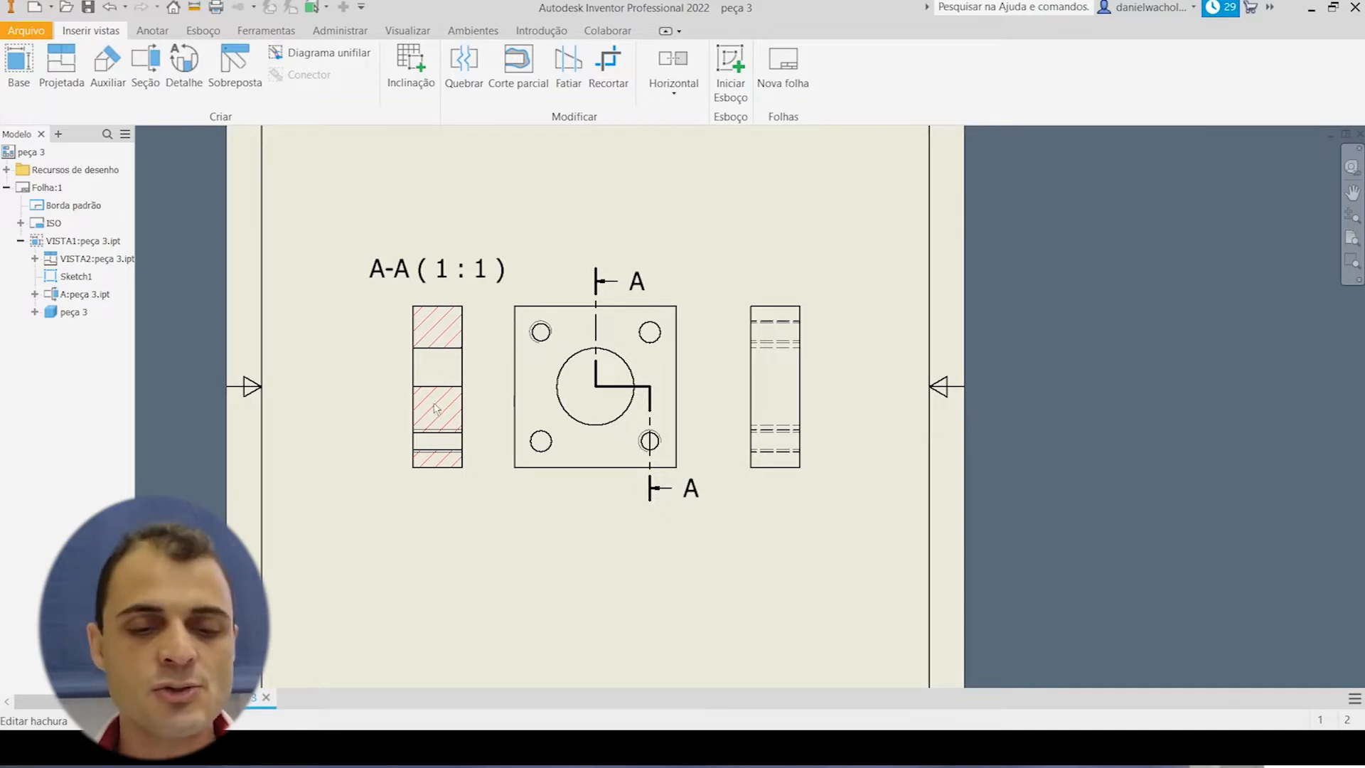
left_click_drag(597, 388, 600, 393)
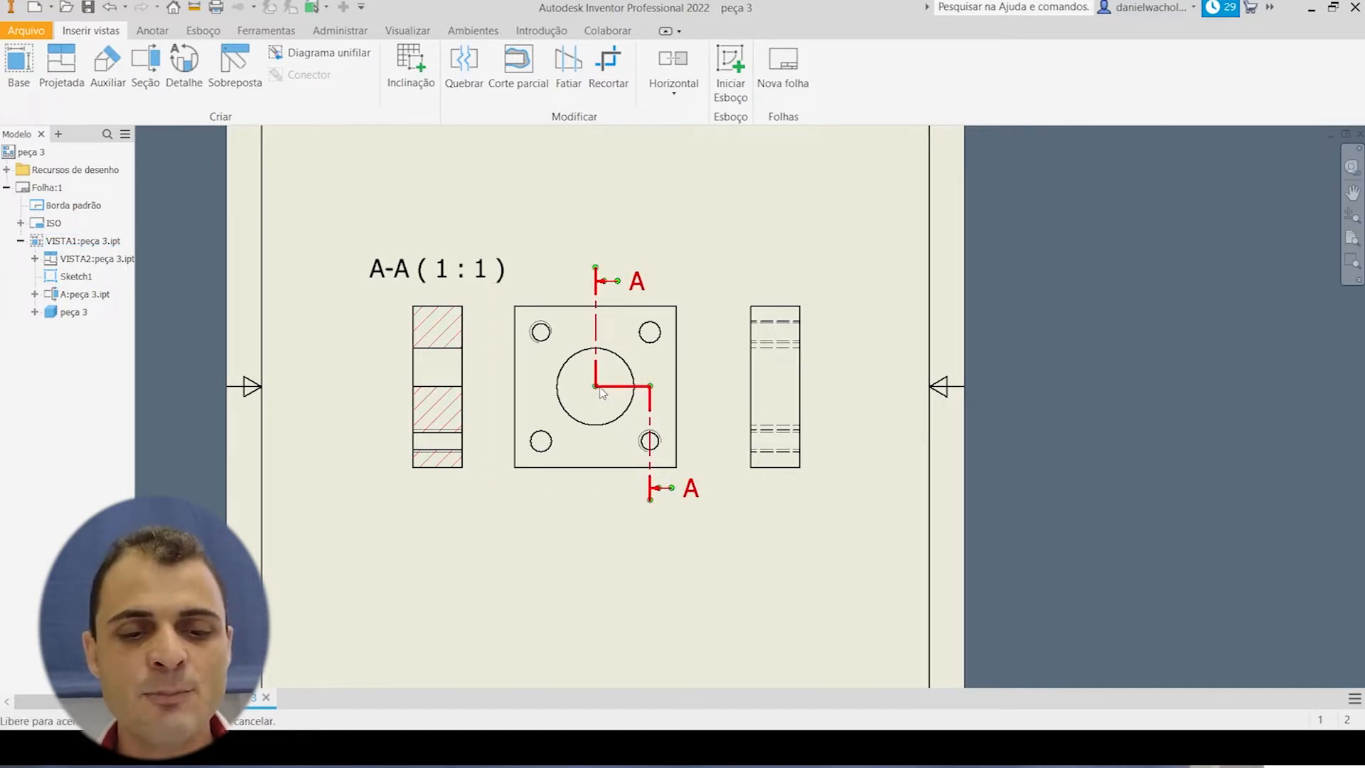
left_click_drag(652, 392, 651, 390)
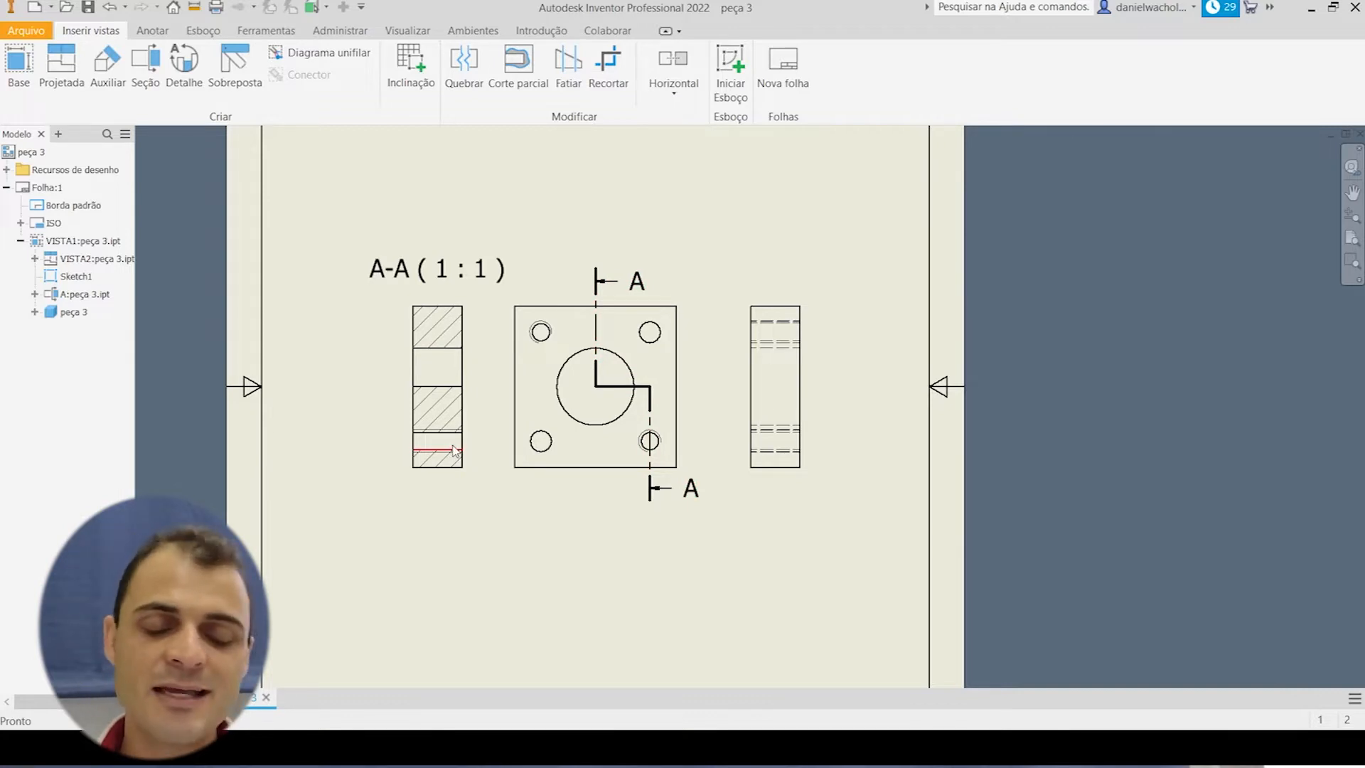
left_click_drag(601, 387, 636, 392)
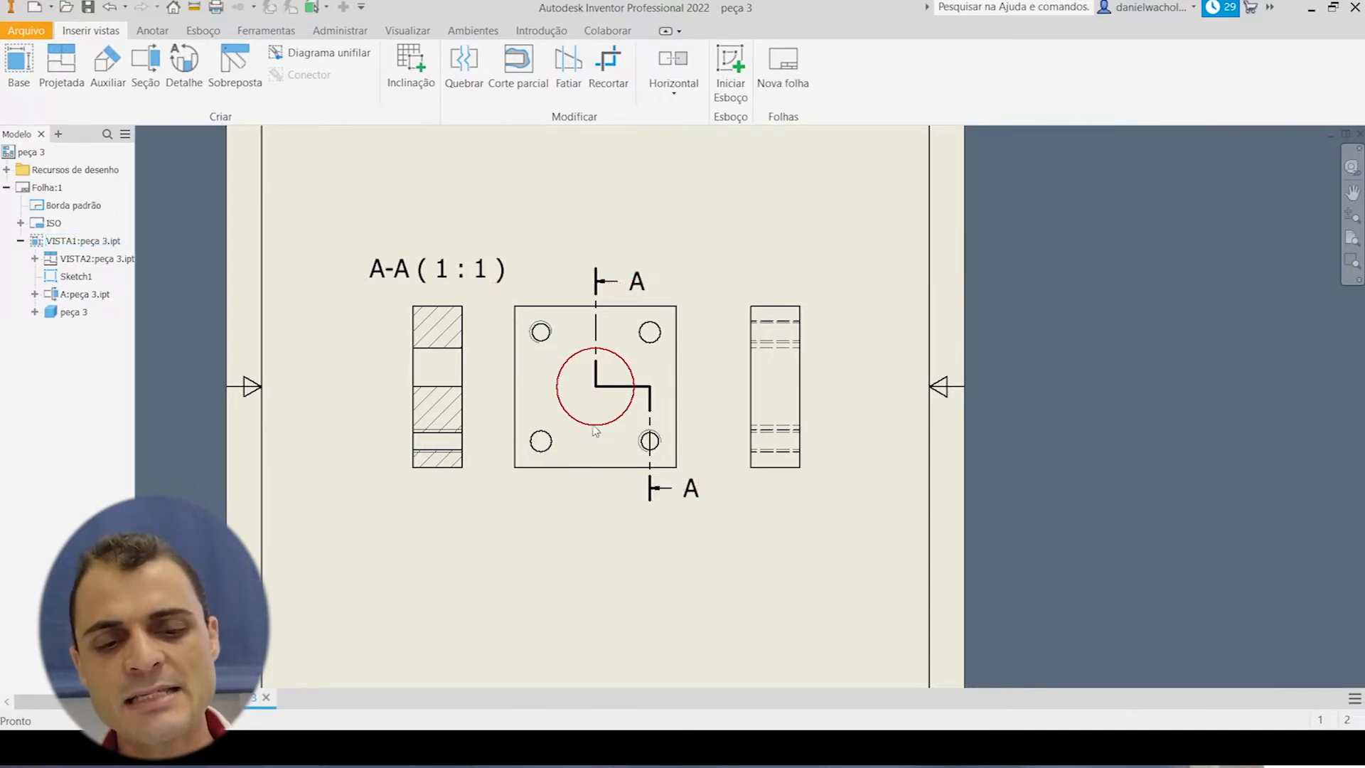
left_click_drag(649, 435, 647, 439)
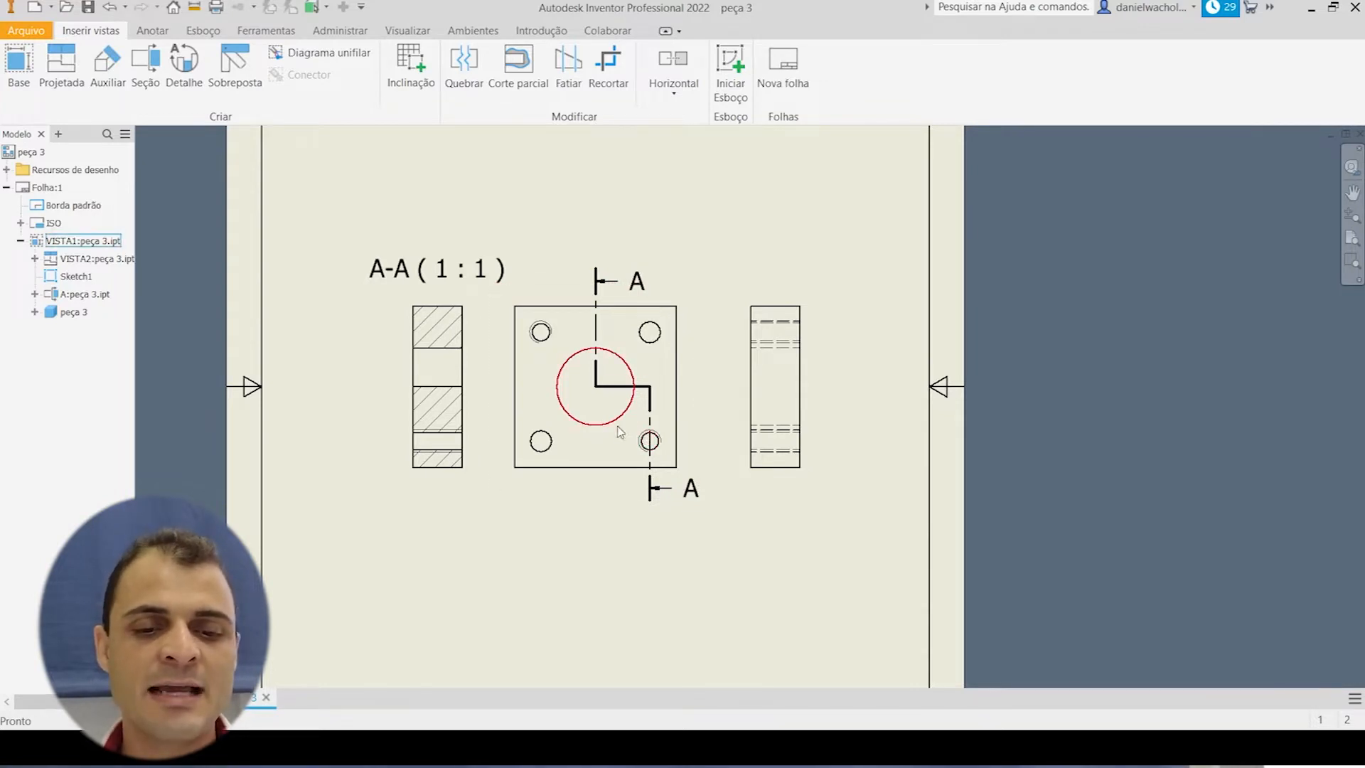
Remove section view A-A together with its stepped cutting line.
left_click(589, 402)
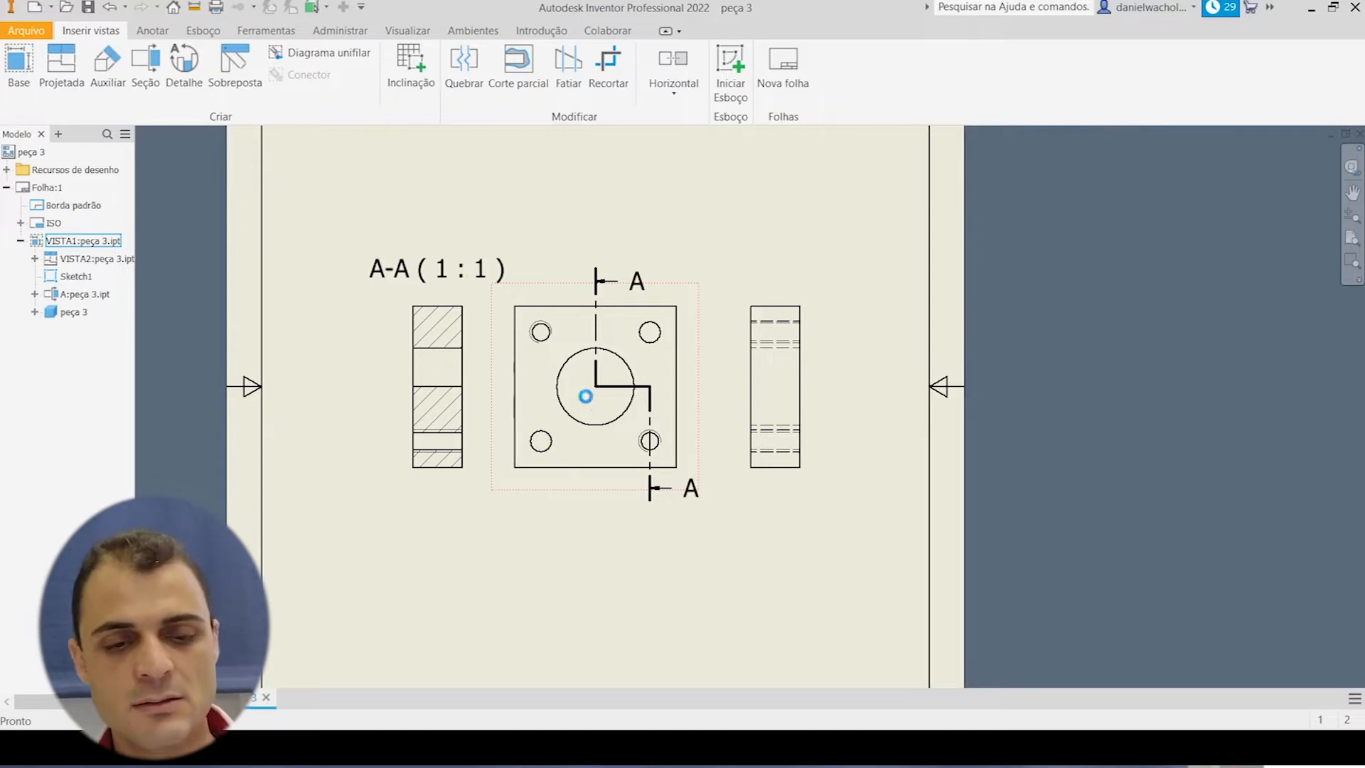
key("Delete")
Draw a stepped section line on the front view down through the large bore to just below it, across, and down at the lower-right hole.
left_click(145, 85)
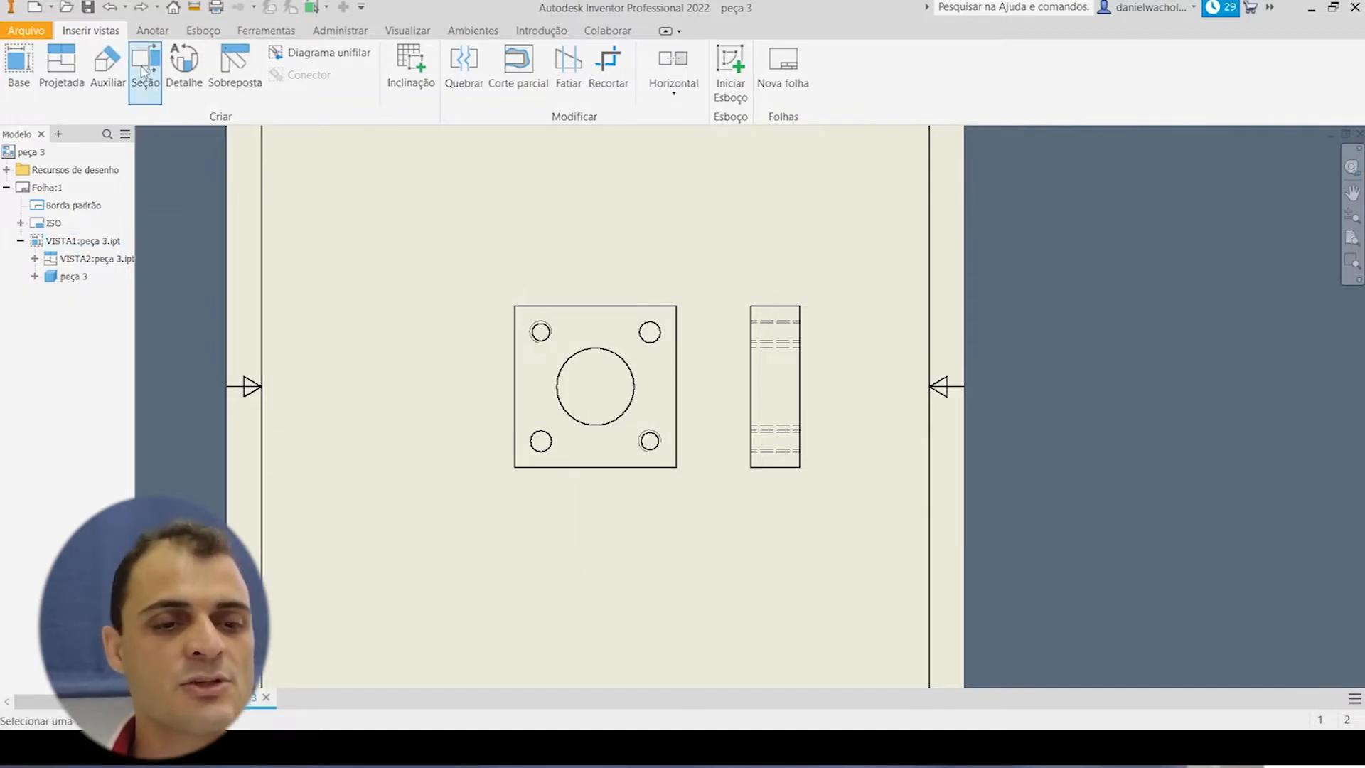
left_click(601, 314)
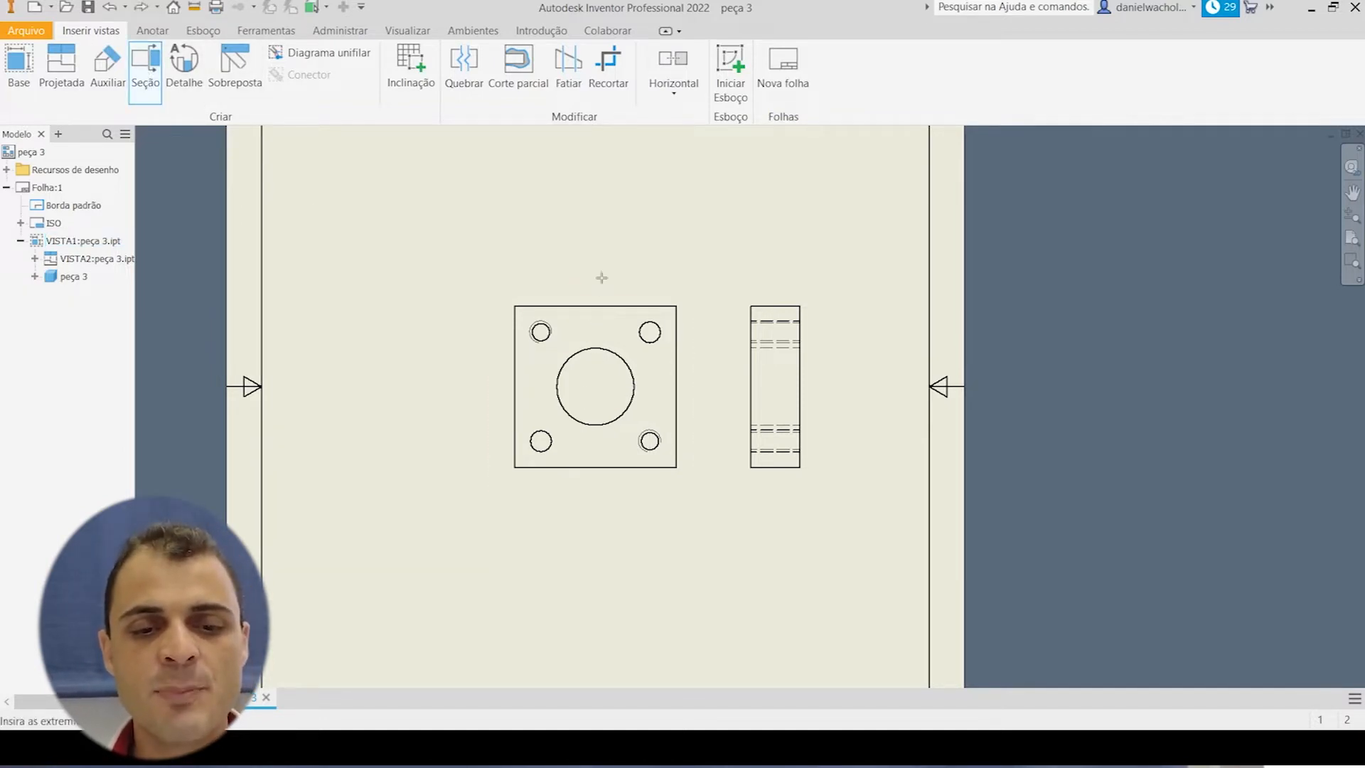
scroll(597, 427, "up", 5)
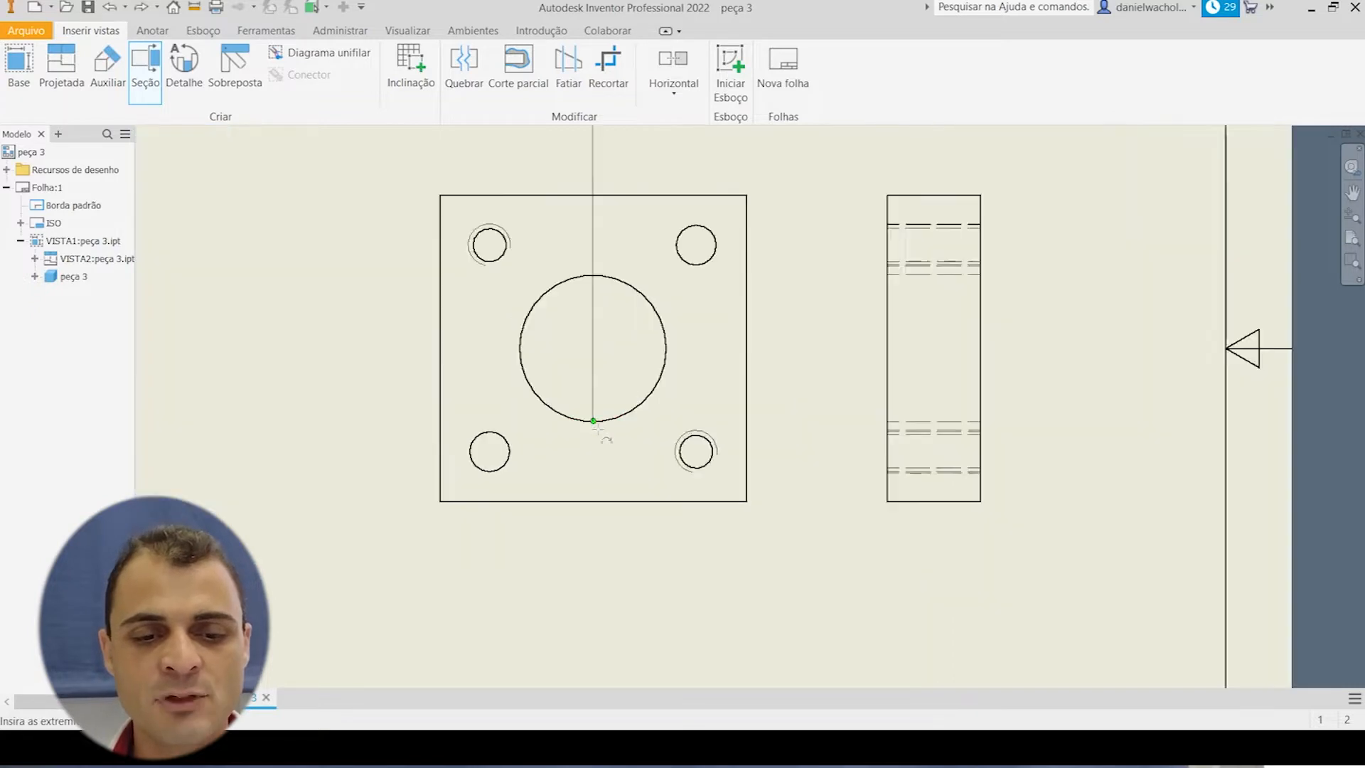
left_click(579, 411)
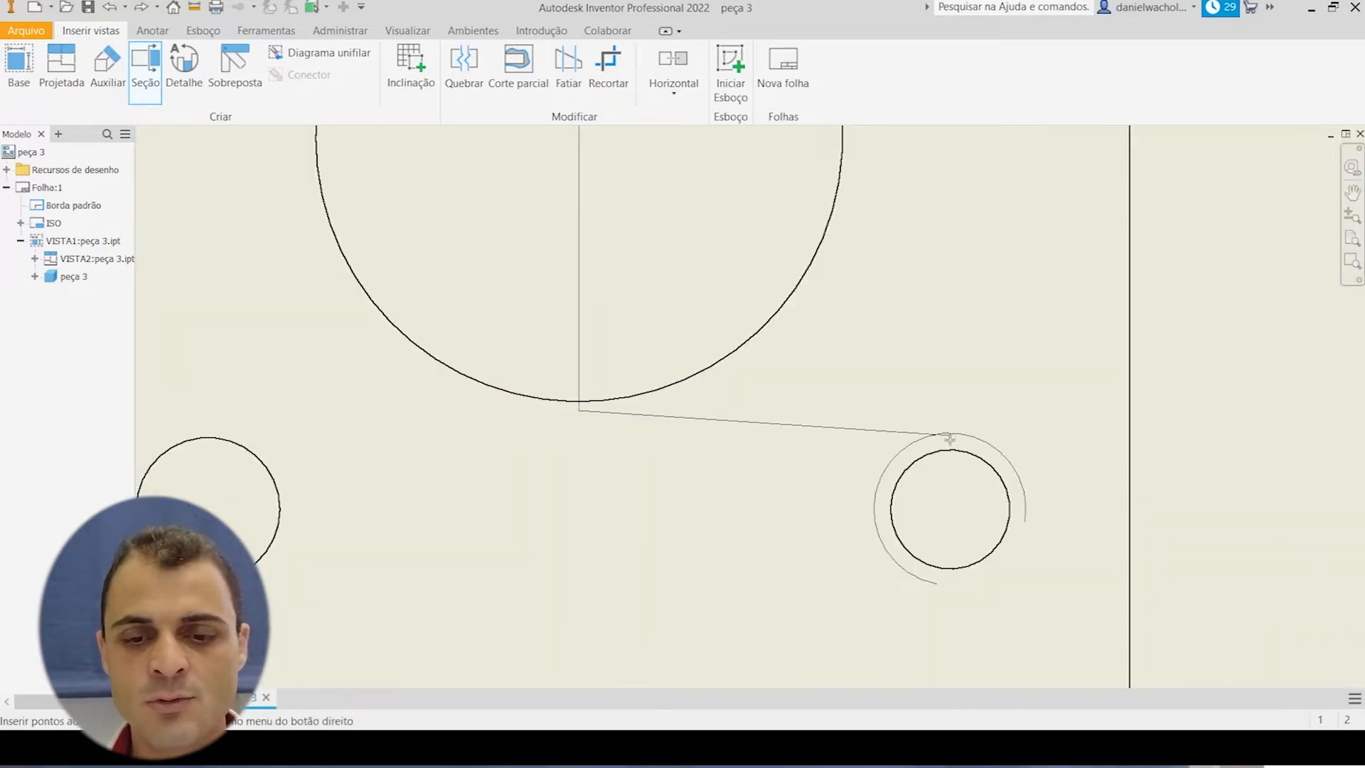
left_click(949, 409)
scroll(938, 441, "down", 4)
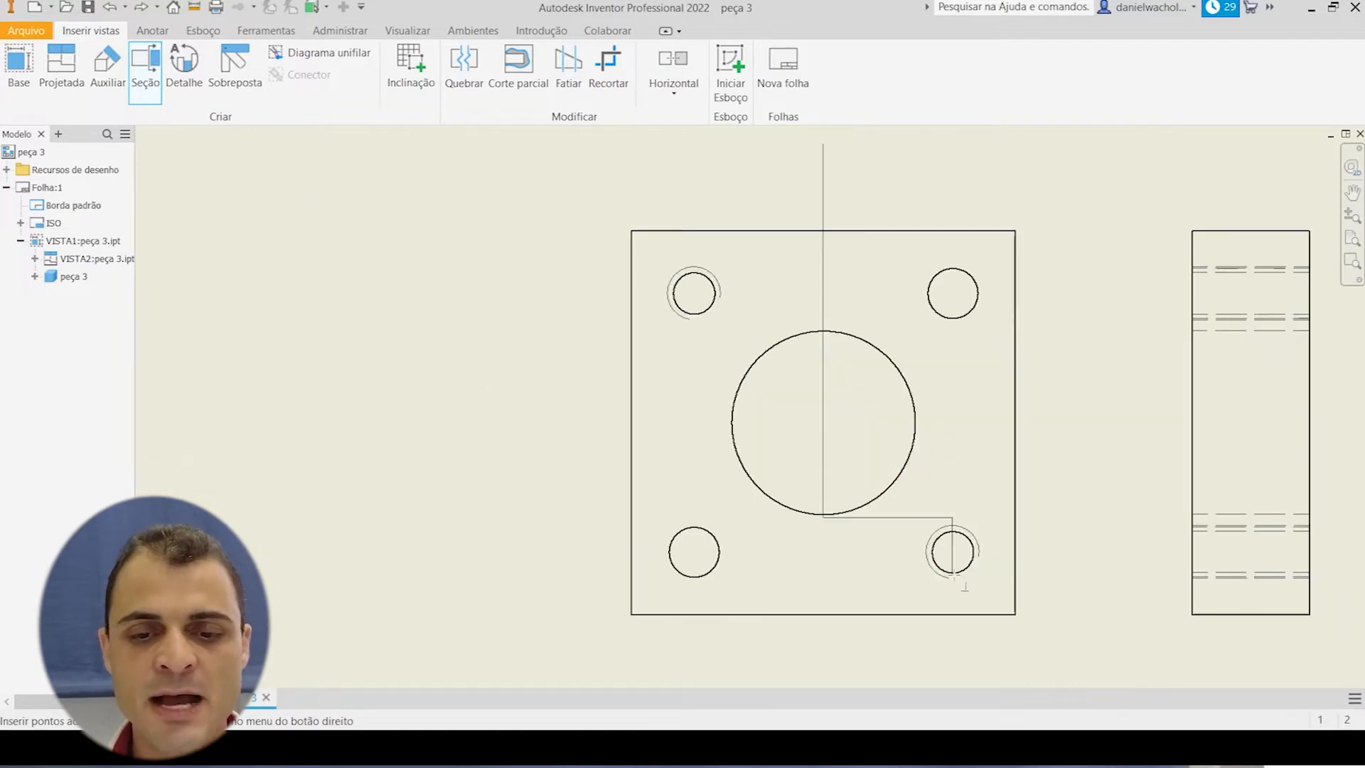
Finish the cutting line below the bore and place section view A at 1:1 to the left of the front view.
right_click(924, 544)
left_click(992, 546)
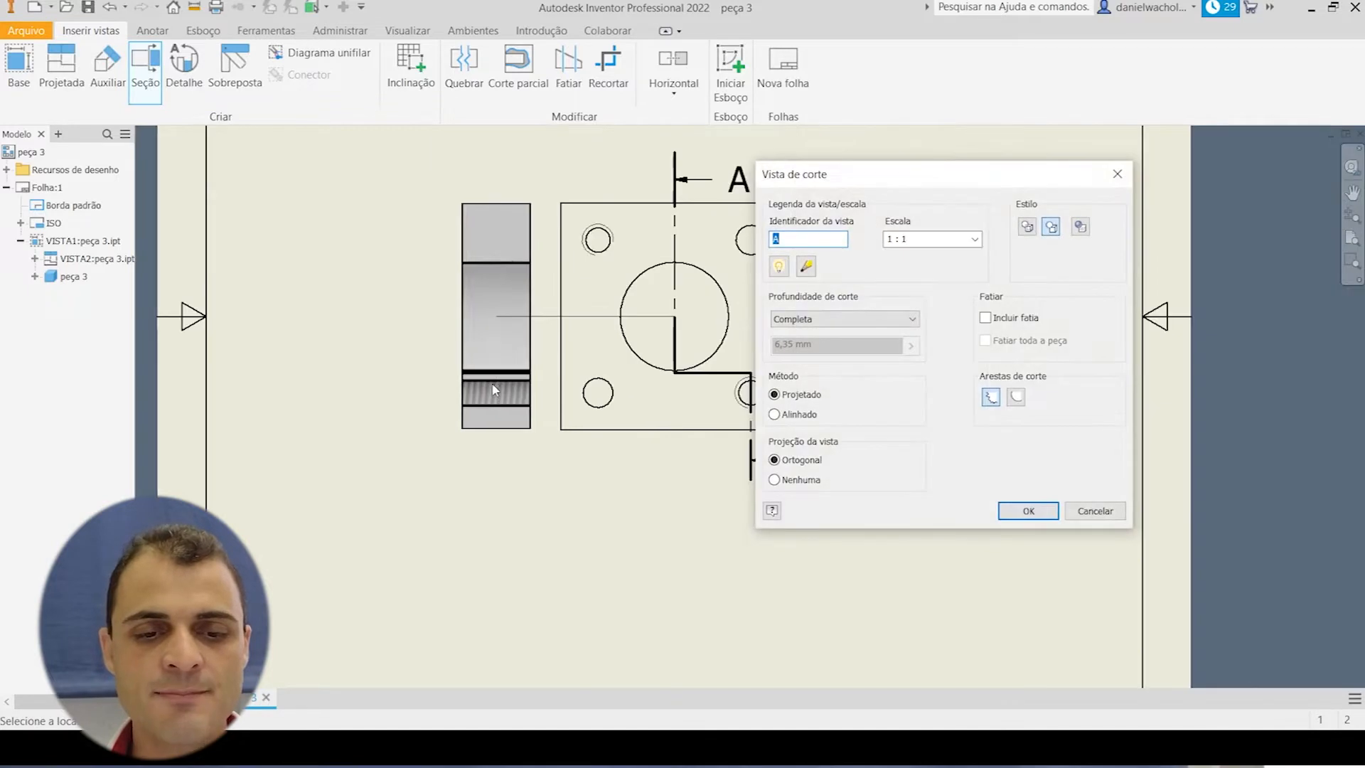
left_click(442, 392)
Hide the extra step edge just below the large bore's lower edge in section view A-A.
scroll(433, 382, "up", 5)
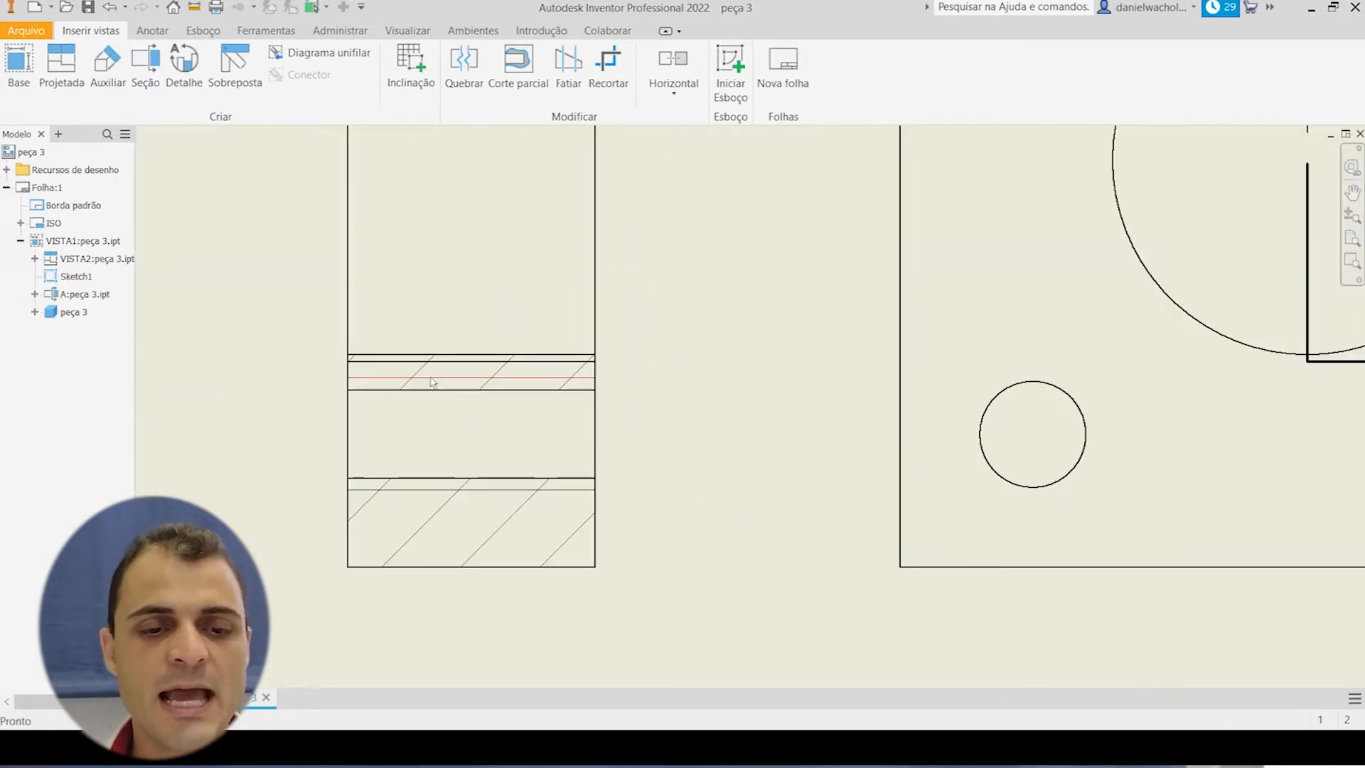
right_click(473, 367)
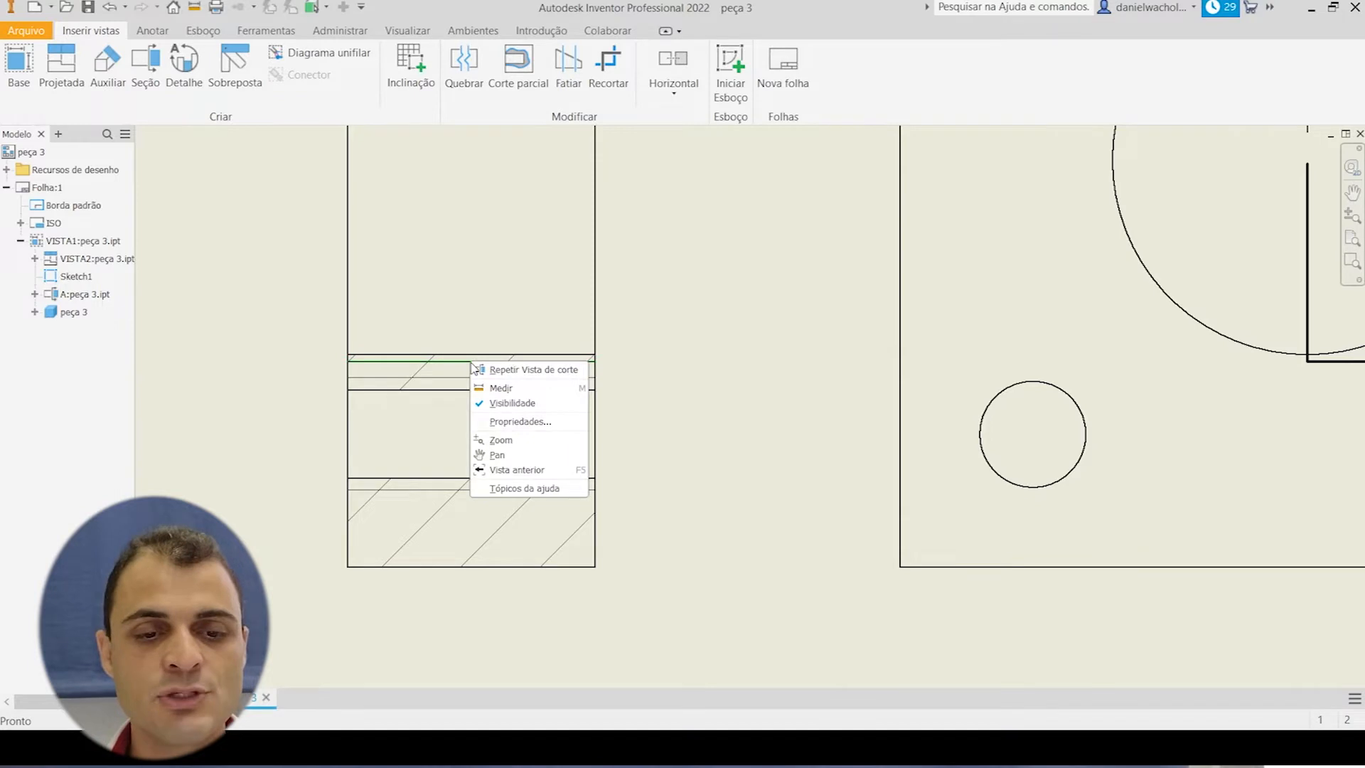
left_click(503, 404)
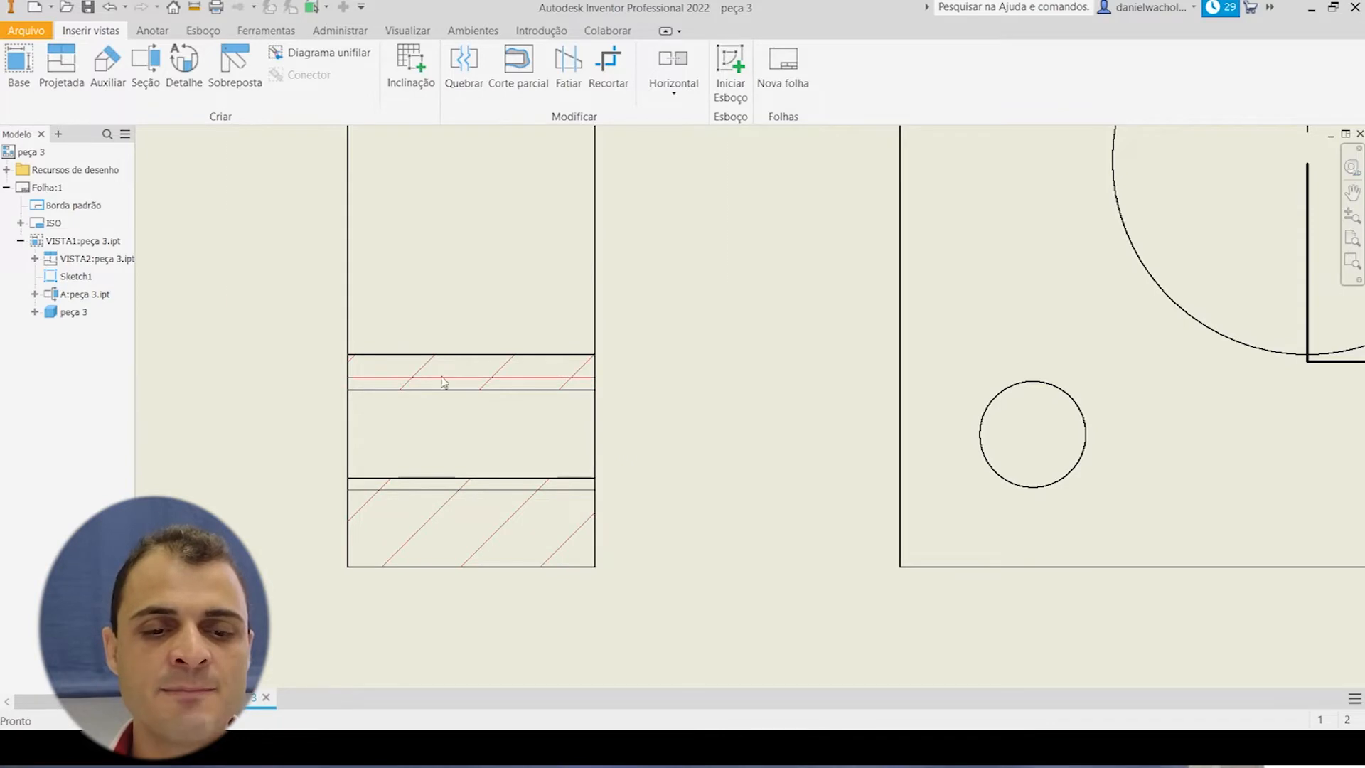
Compare section A-A with its stepped cutting line below the bore, then undo the section view.
middle_click_drag(908, 409, 678, 387)
scroll(678, 387, "down", 3)
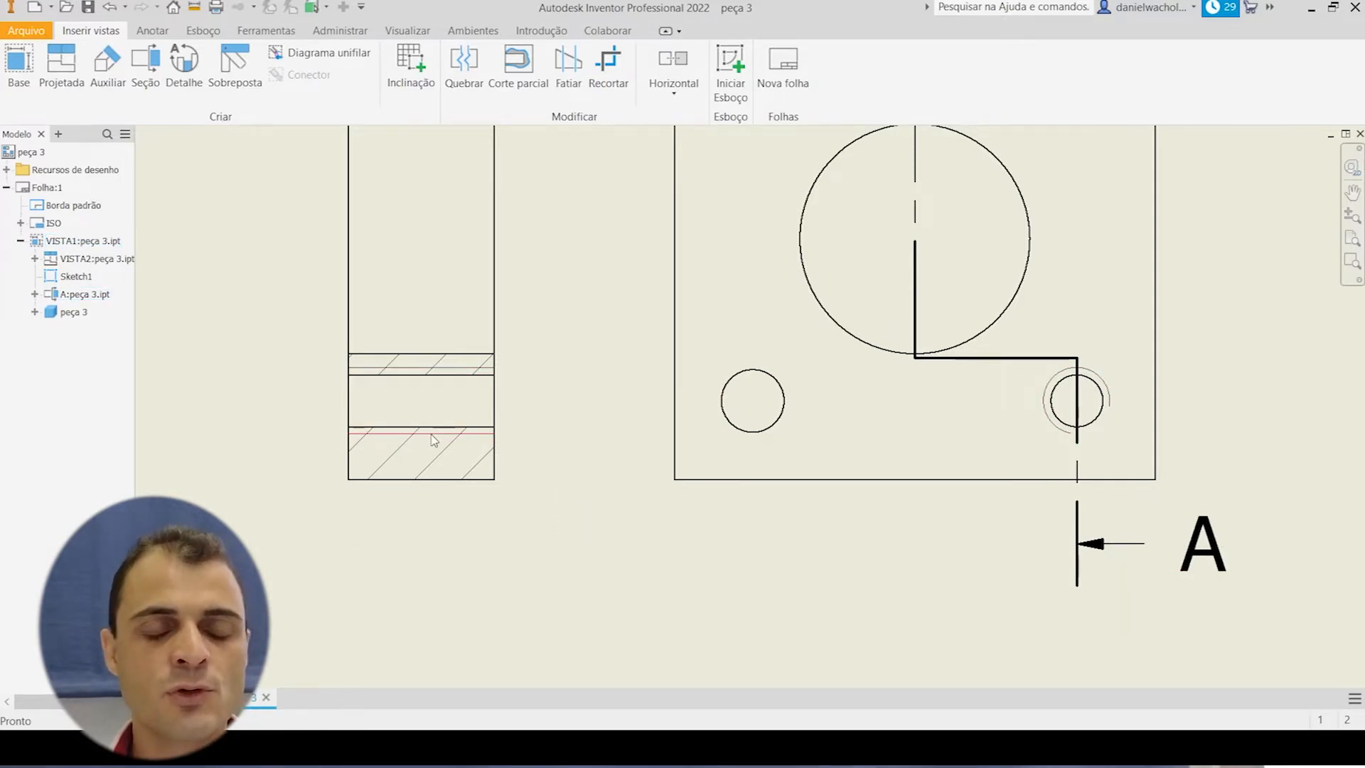
scroll(648, 405, "down", 5)
scroll(725, 360, "up", 3)
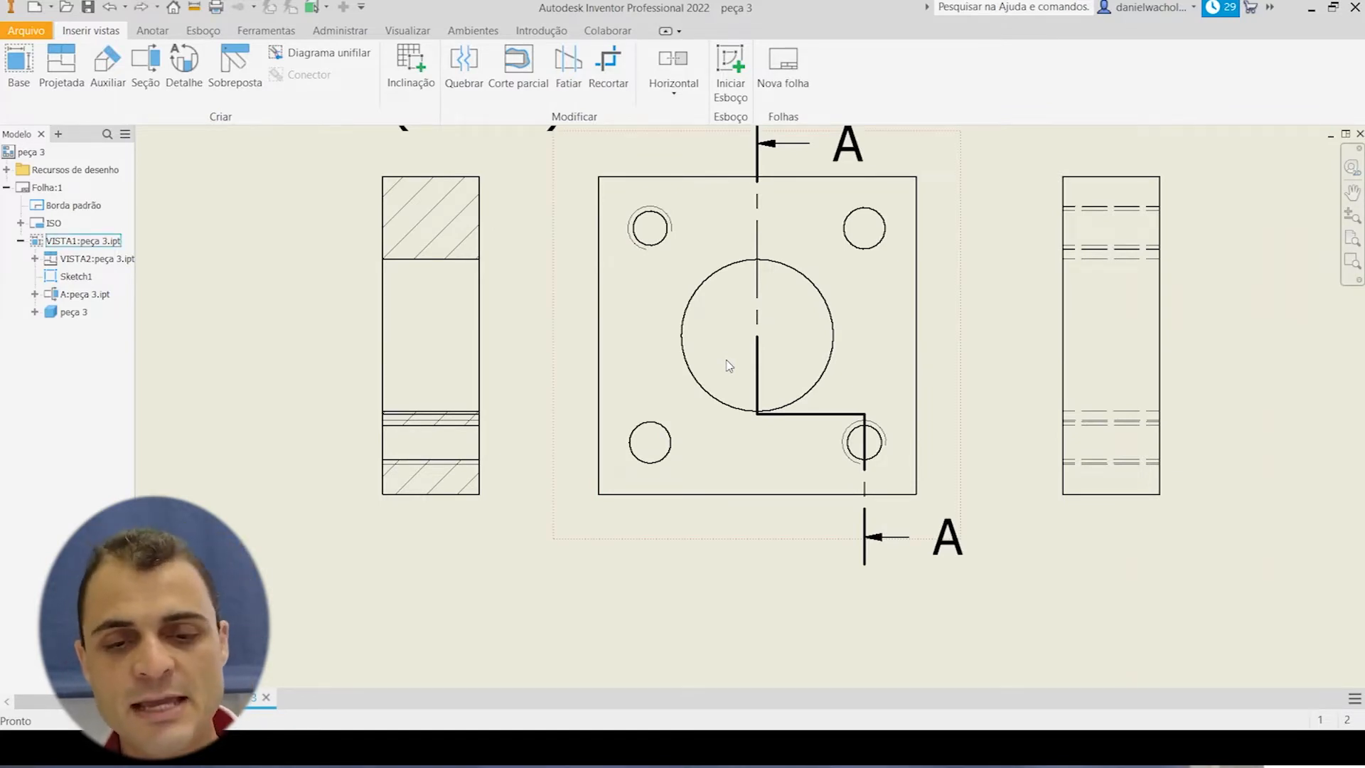
key("ctrl+z")
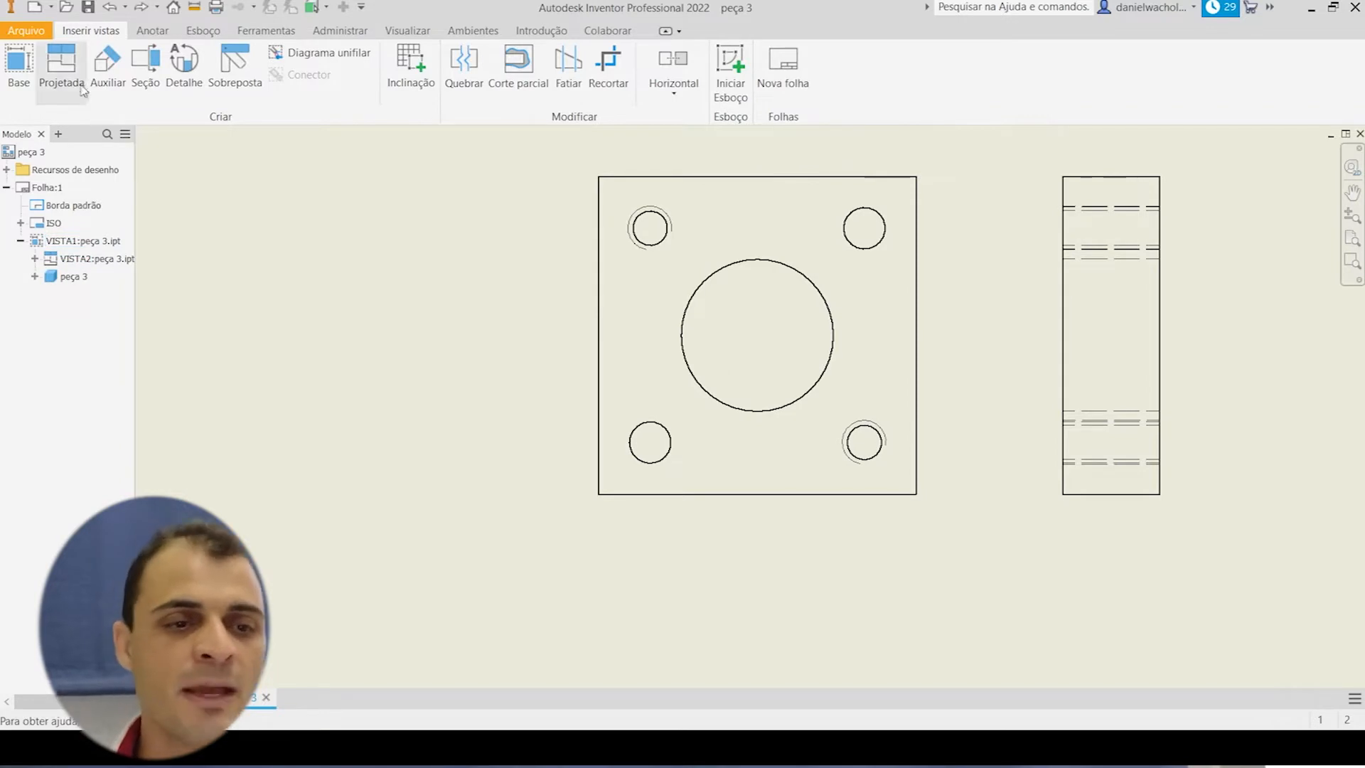
Draw a straight vertical section line through the two right-hand holes and place section view A at 1:1 to the left of the front view.
left_click(62, 64)
scroll(810, 284, "down", 2)
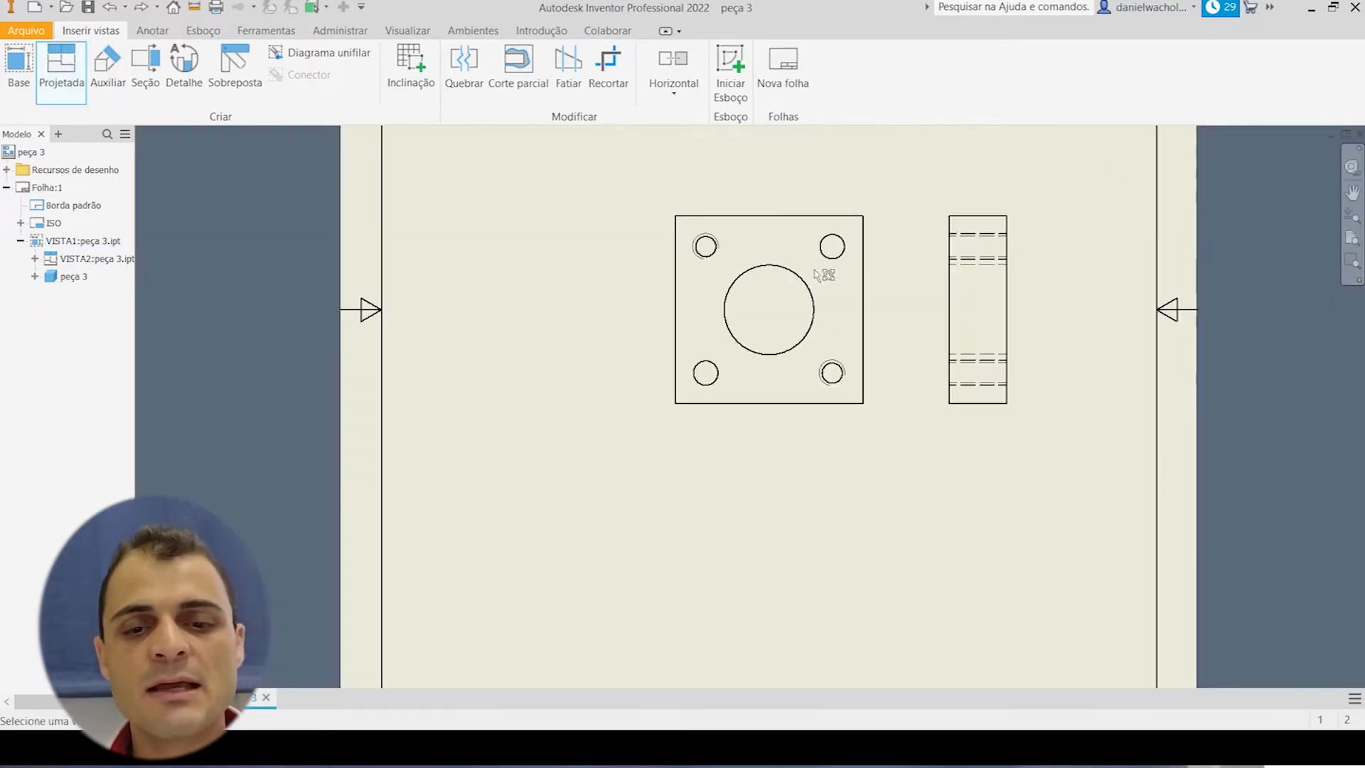
left_click(145, 68)
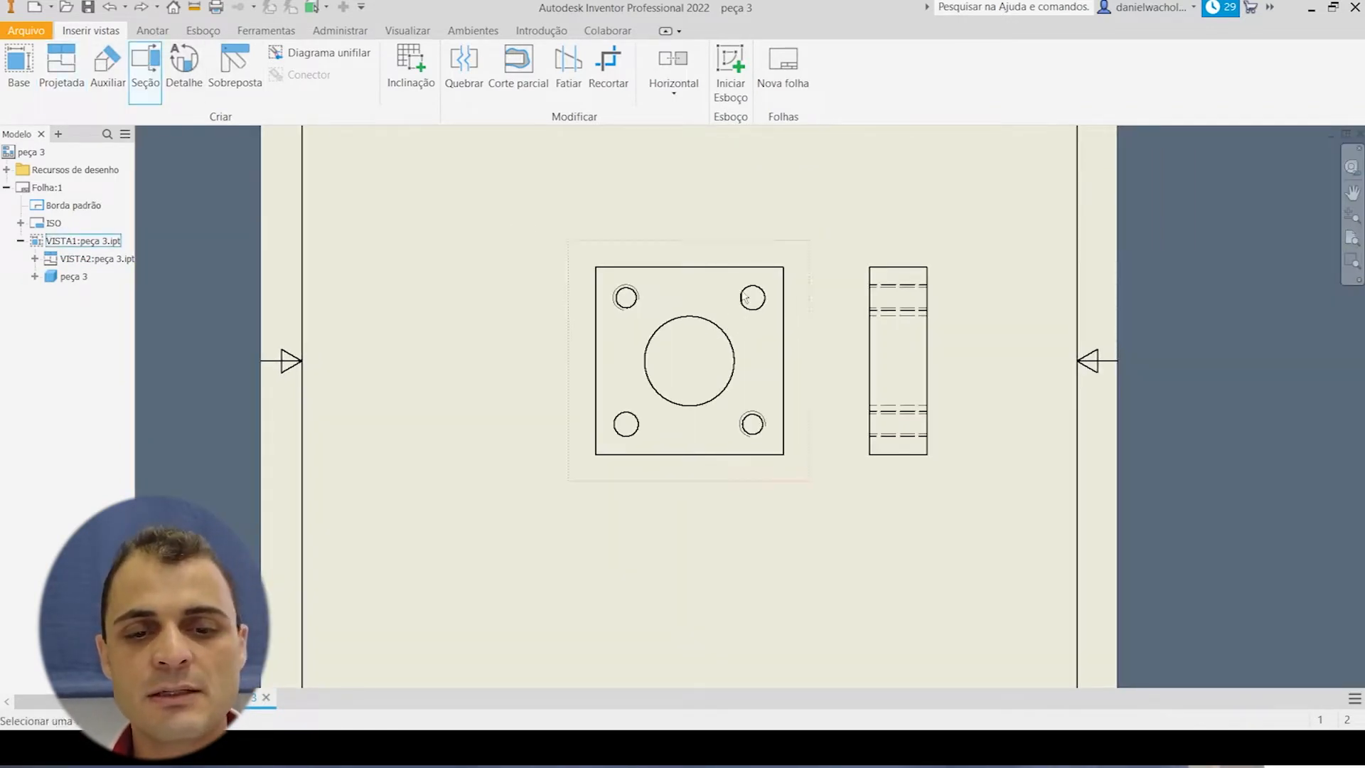
left_click(693, 277)
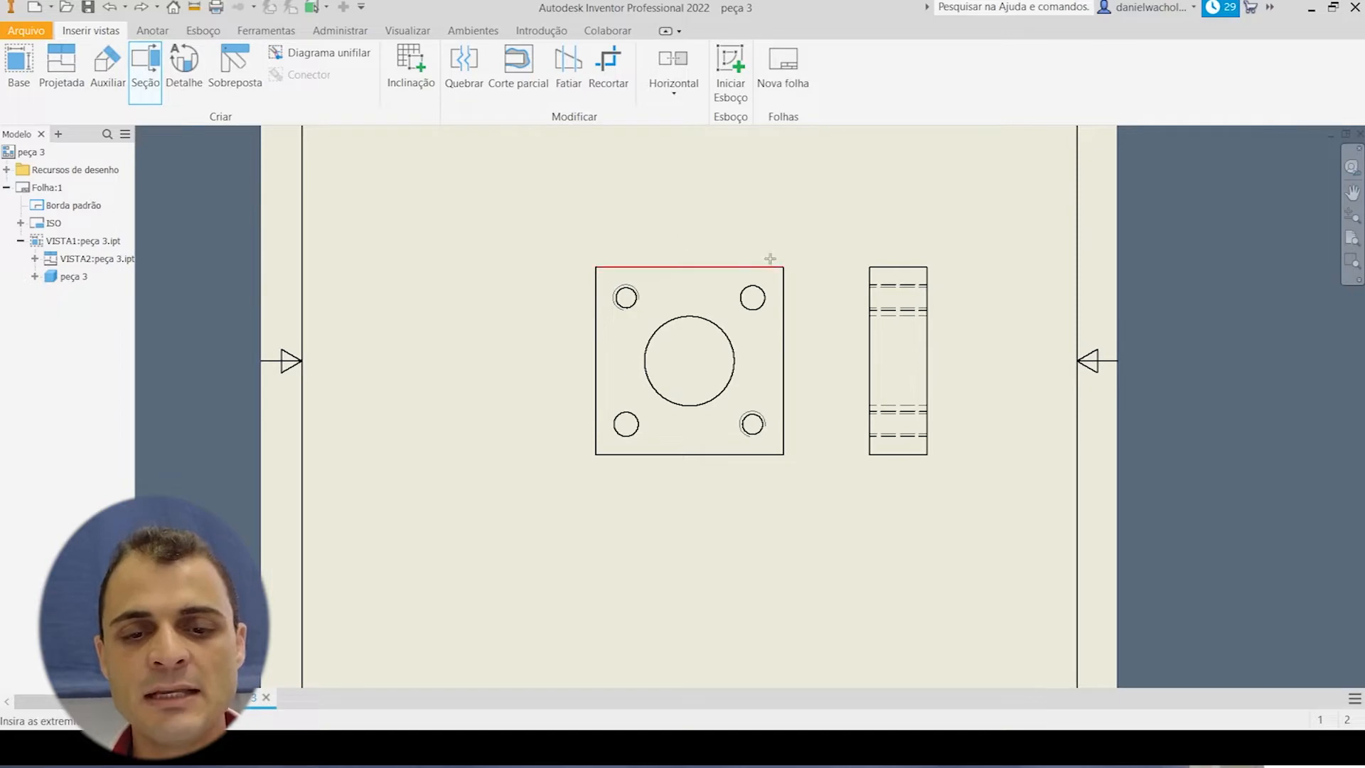
left_click(755, 233)
left_click(755, 486)
right_click(752, 483)
left_click(807, 483)
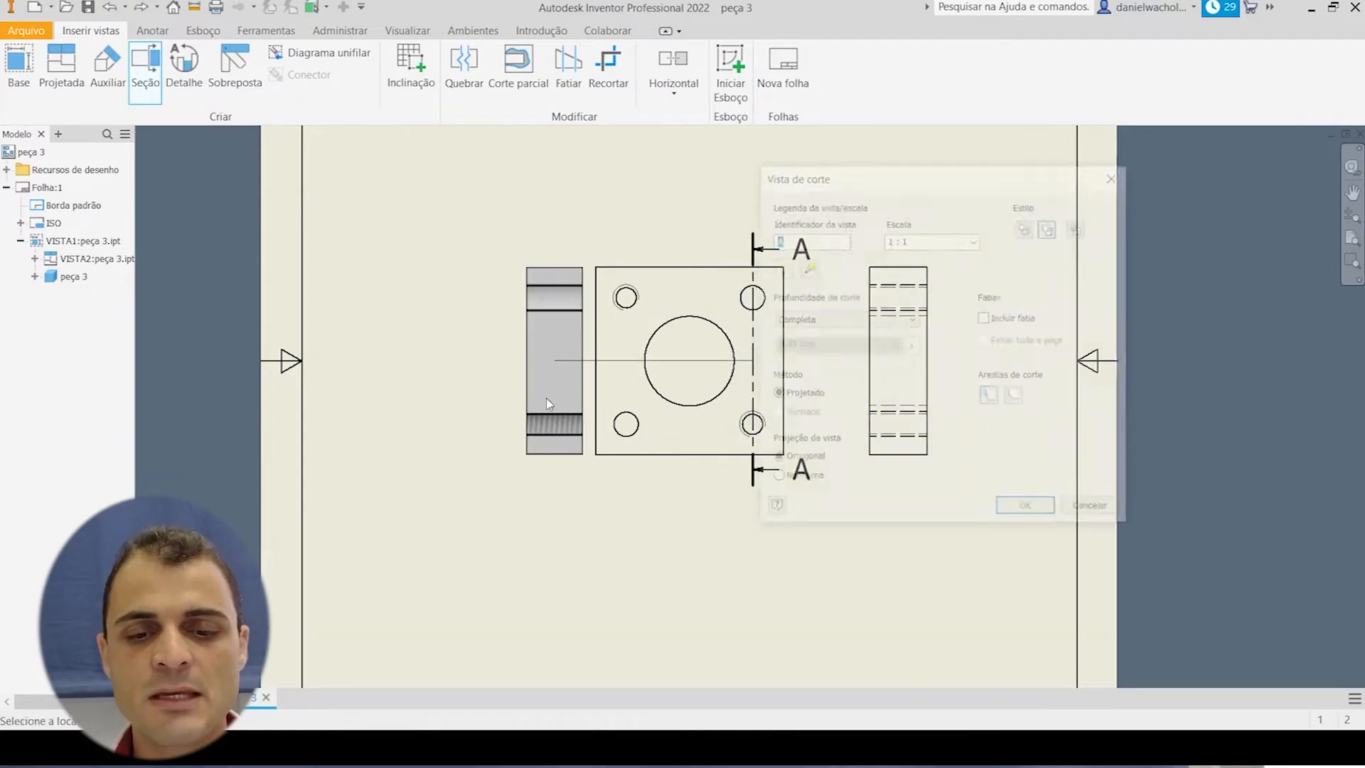
left_click(517, 390)
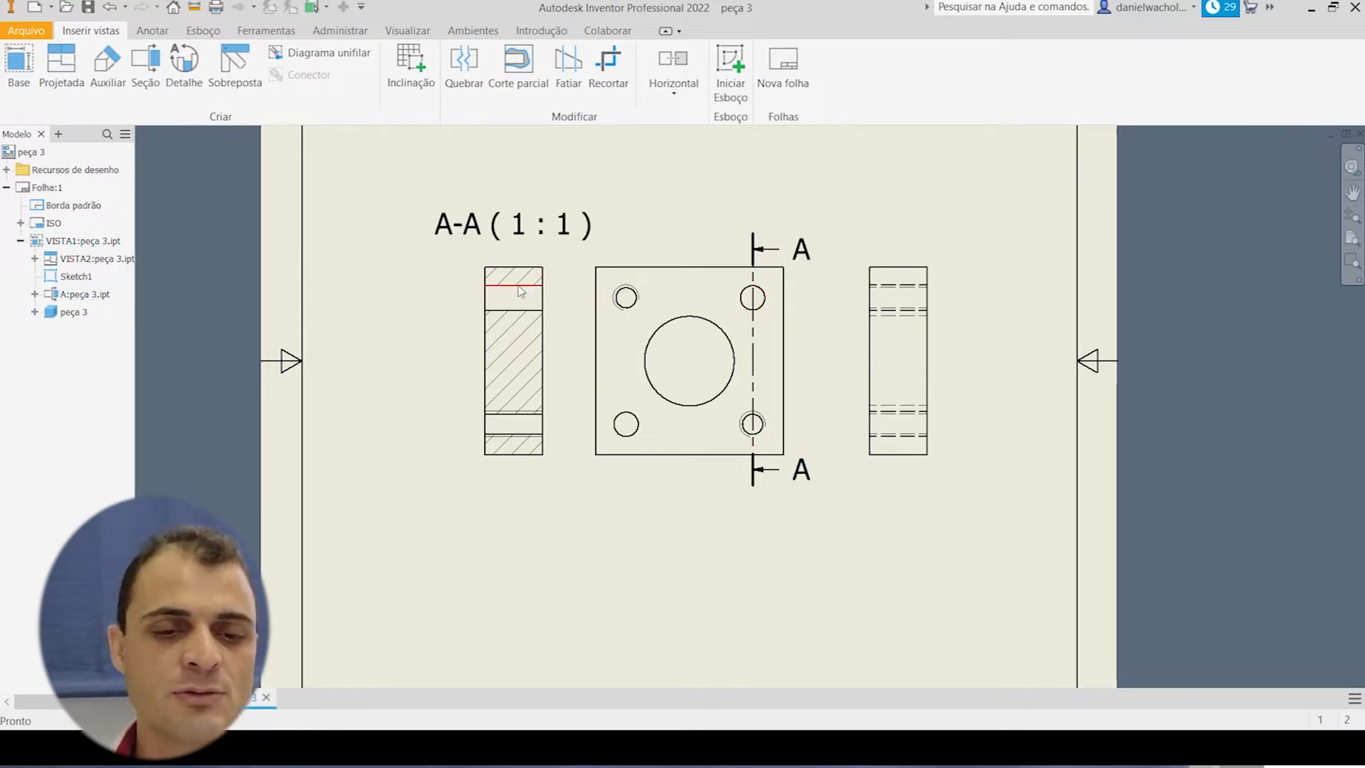
Check the straight cutting line against section A-A, then undo the section view through the two right-hand holes.
left_click_drag(753, 424, 754, 424)
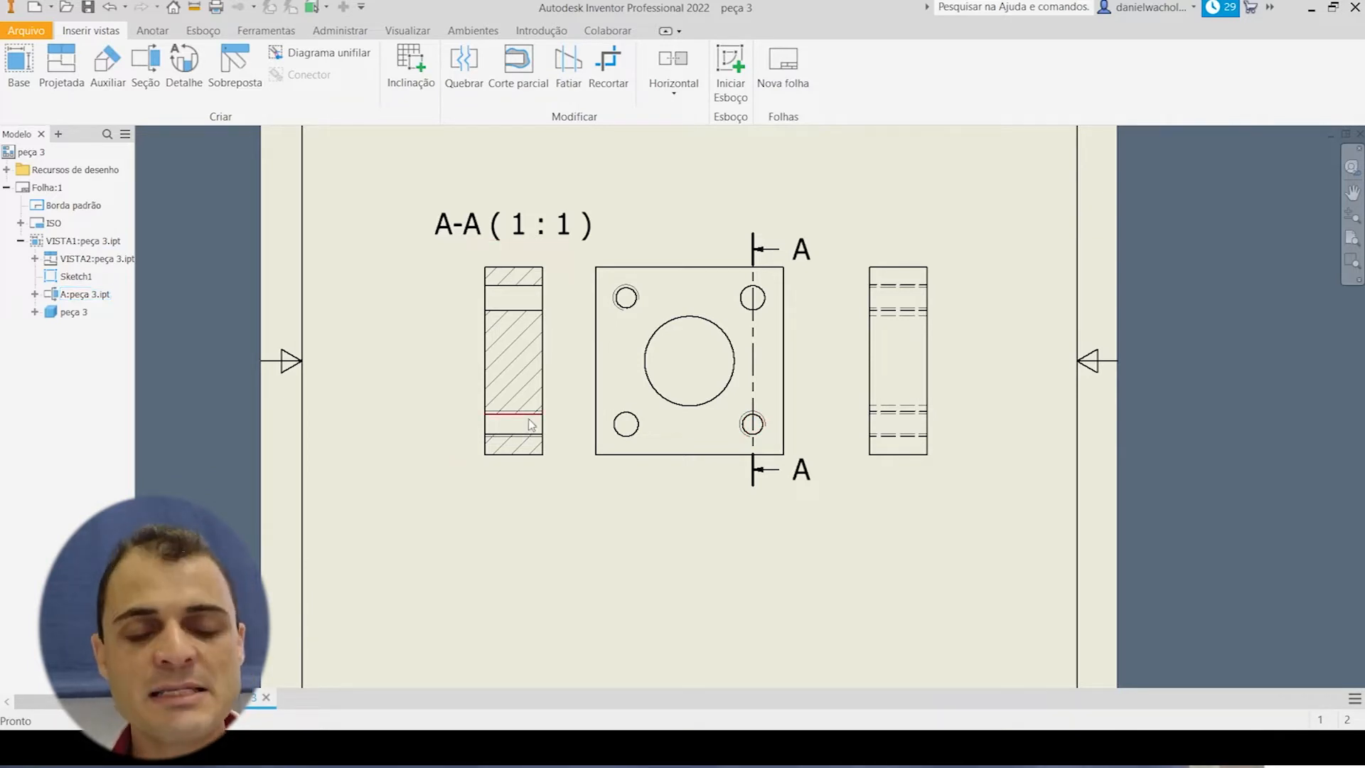
left_click_drag(753, 353, 754, 352)
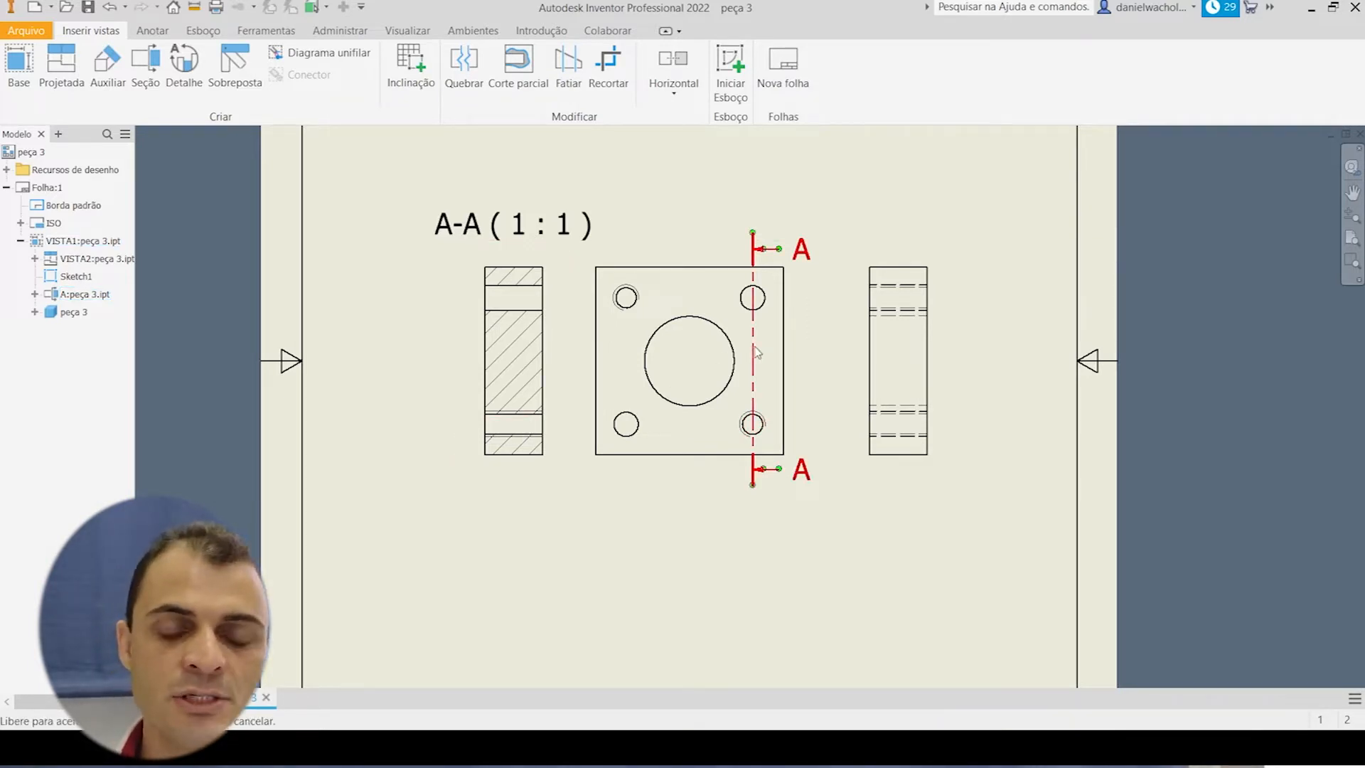
left_click_drag(750, 353, 747, 353)
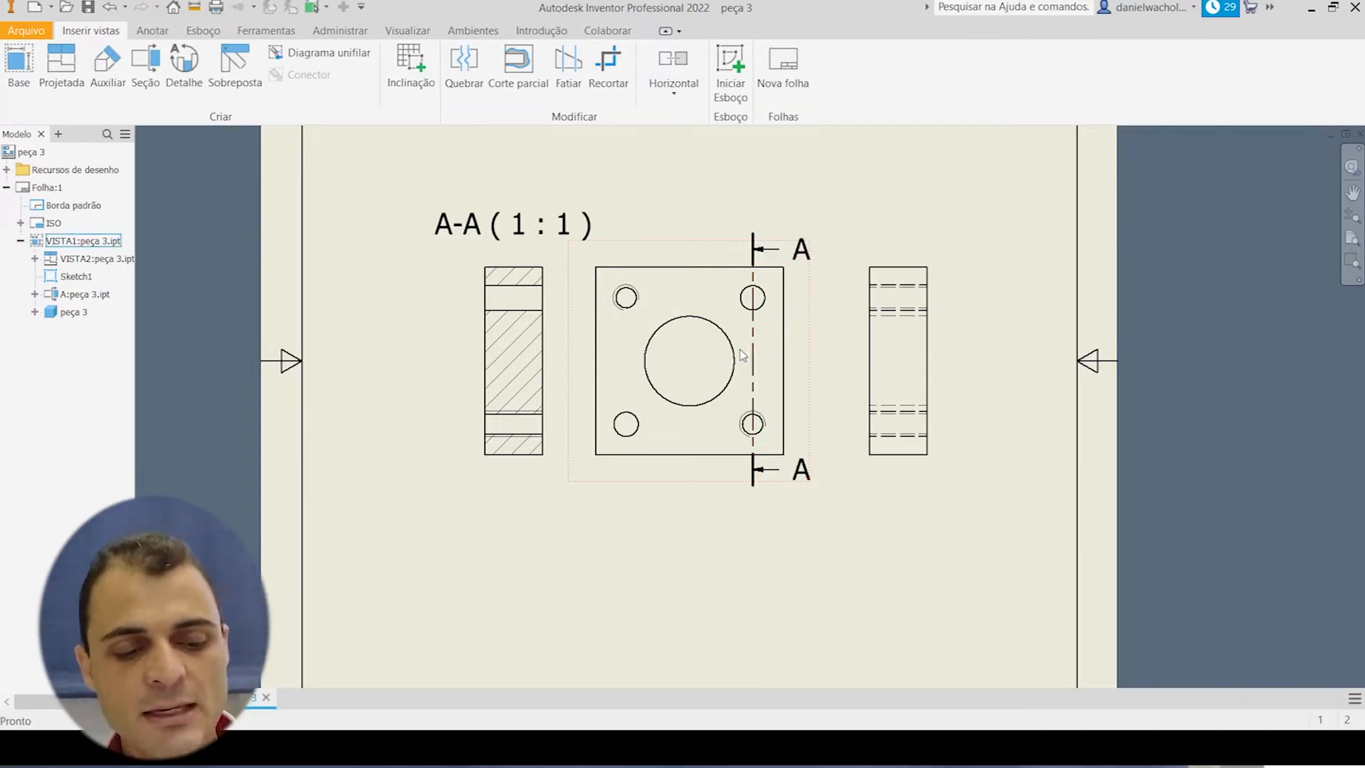
key("ctrl+z")
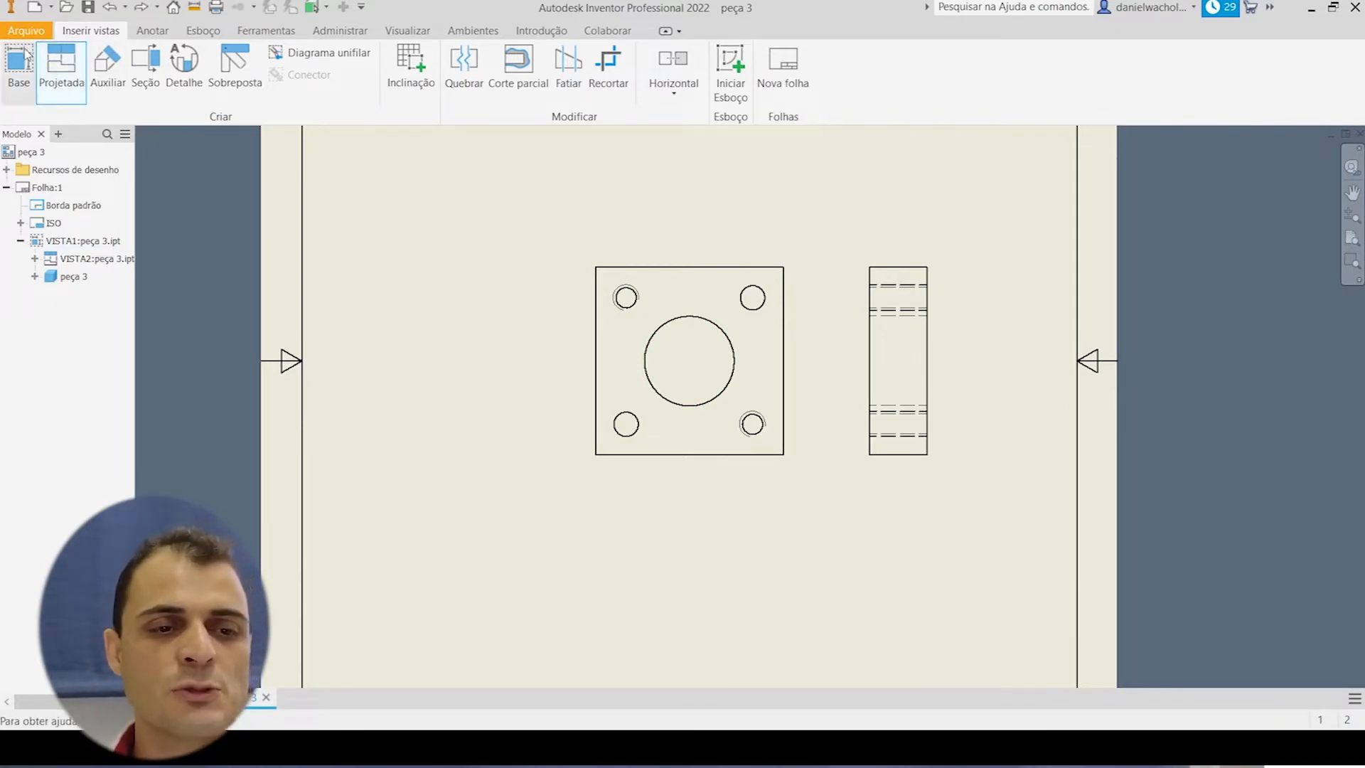
Create a projected side view from the front view and place it to the left of the front view.
left_click(61, 73)
left_click(704, 359)
left_click(497, 356)
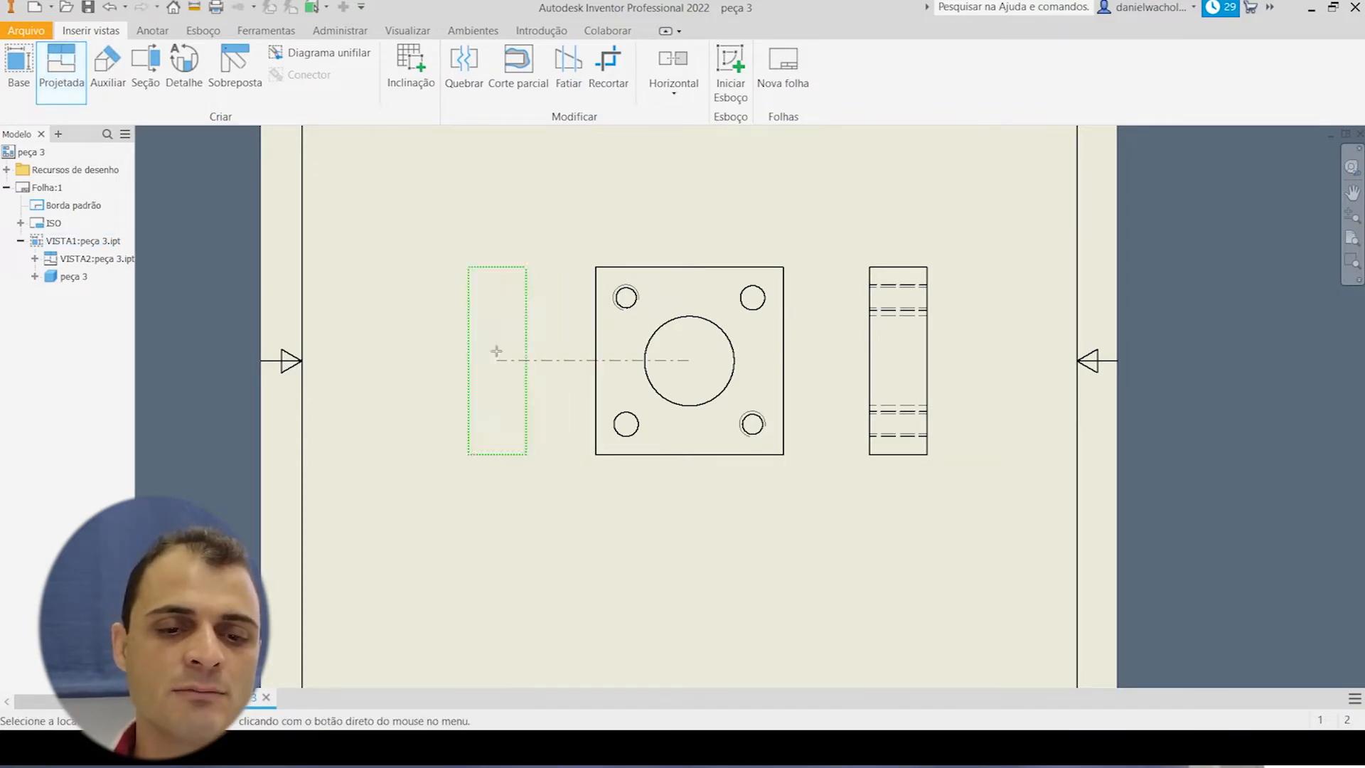
right_click(534, 382)
left_click(578, 381)
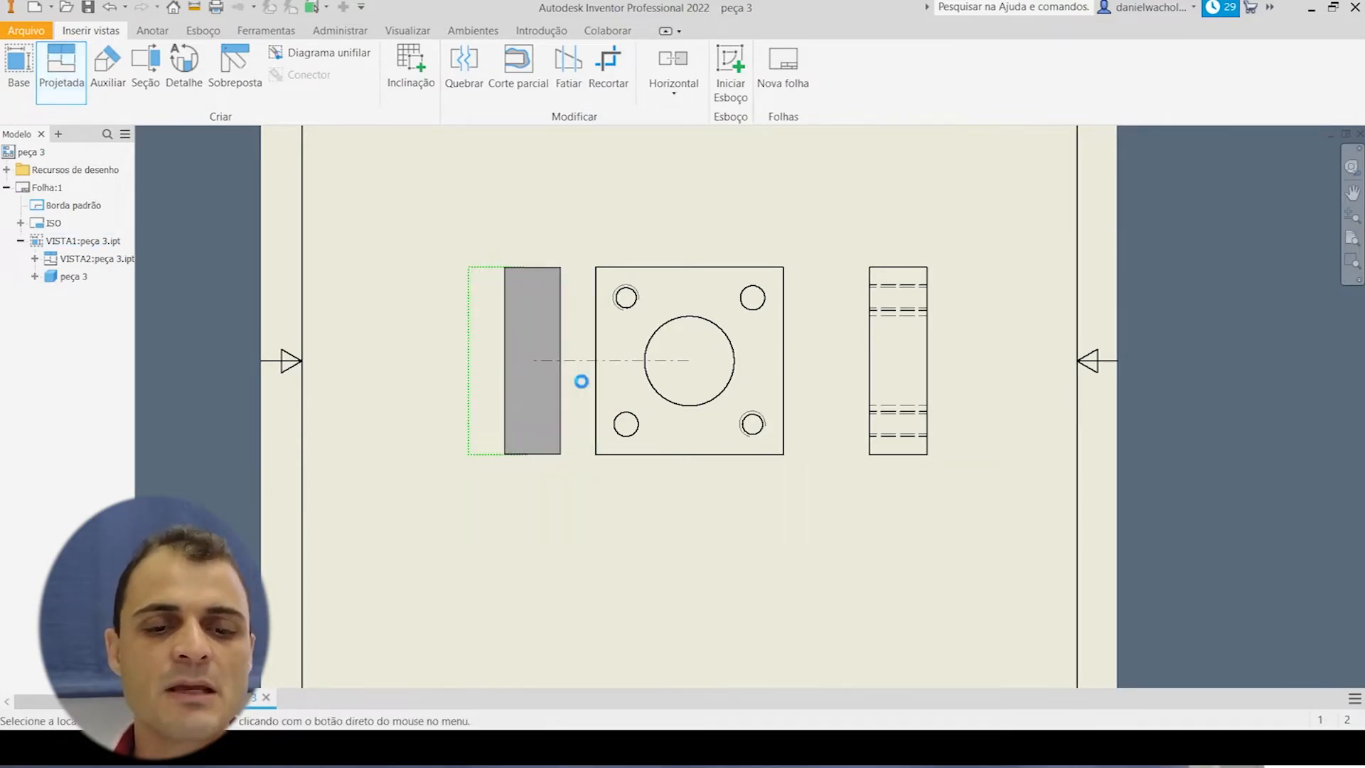
Delete the projected side view to the right of the front view.
left_click(862, 492)
key("Delete")
left_click(639, 413)
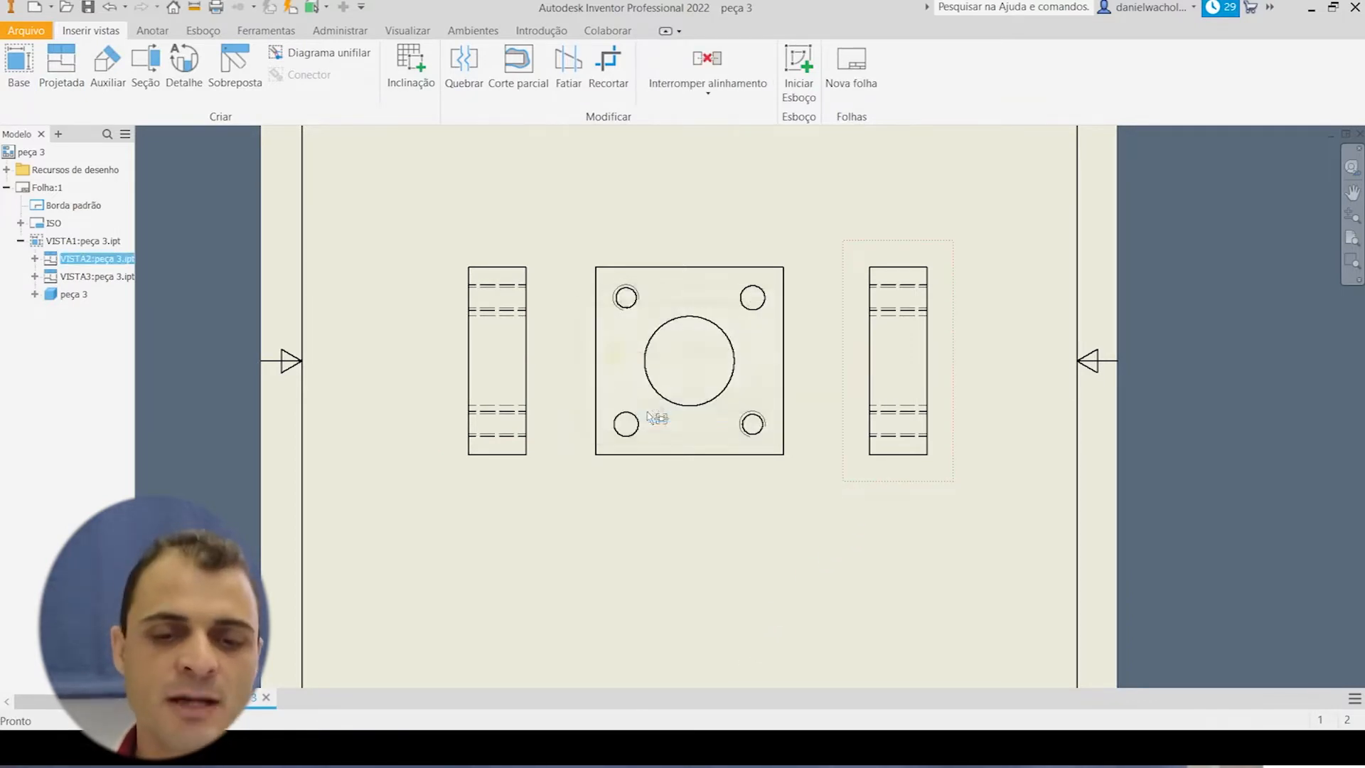
Start a sketch attached to the projected side view to the left of the front view.
middle_click_drag(611, 435, 704, 430)
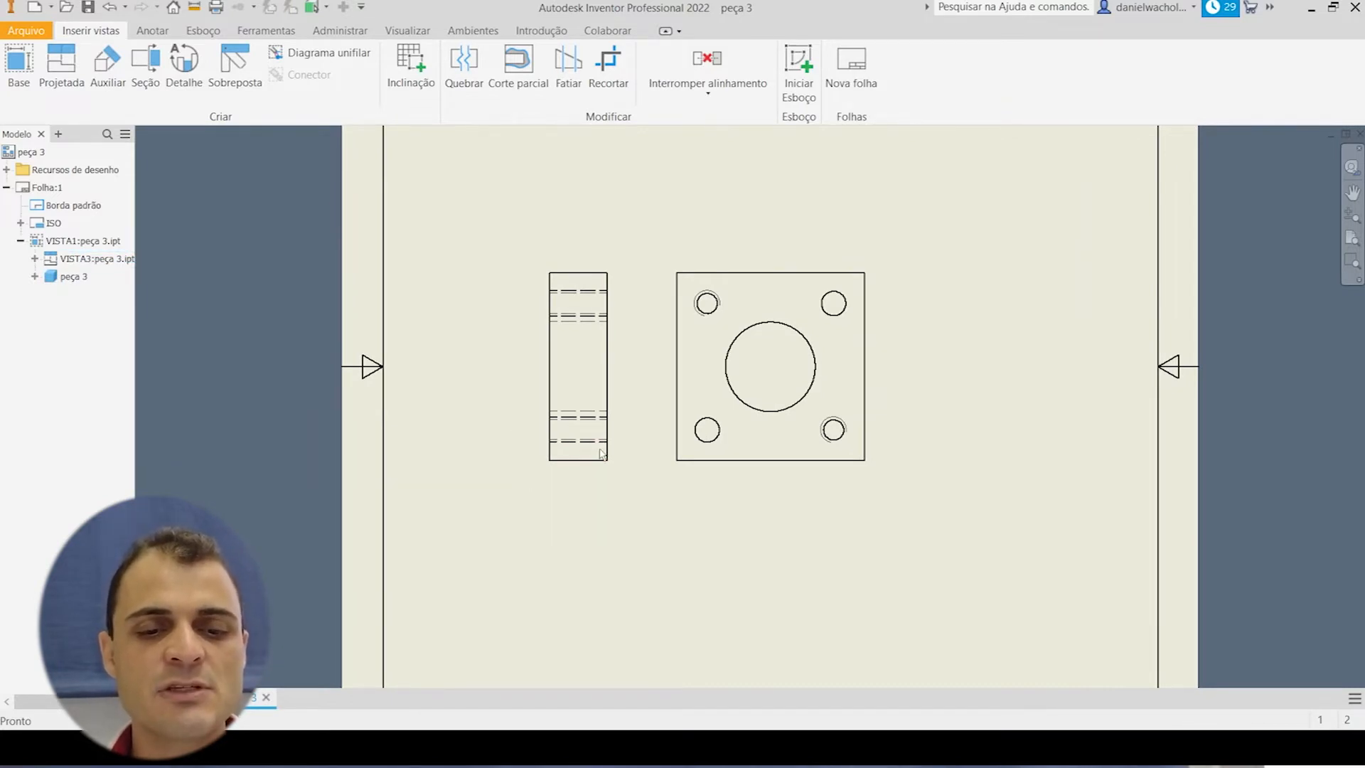
scroll(601, 454, "up", 3)
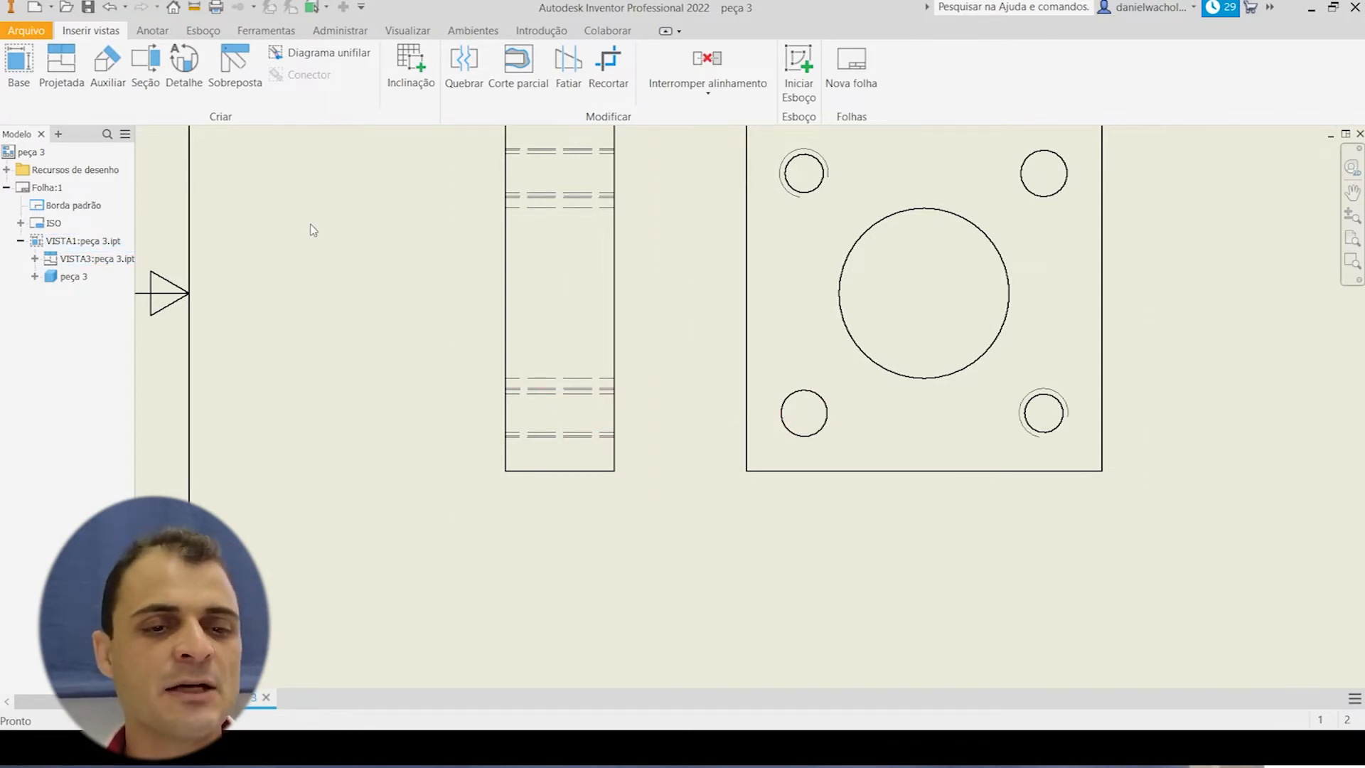
middle_click_drag(664, 173, 649, 201)
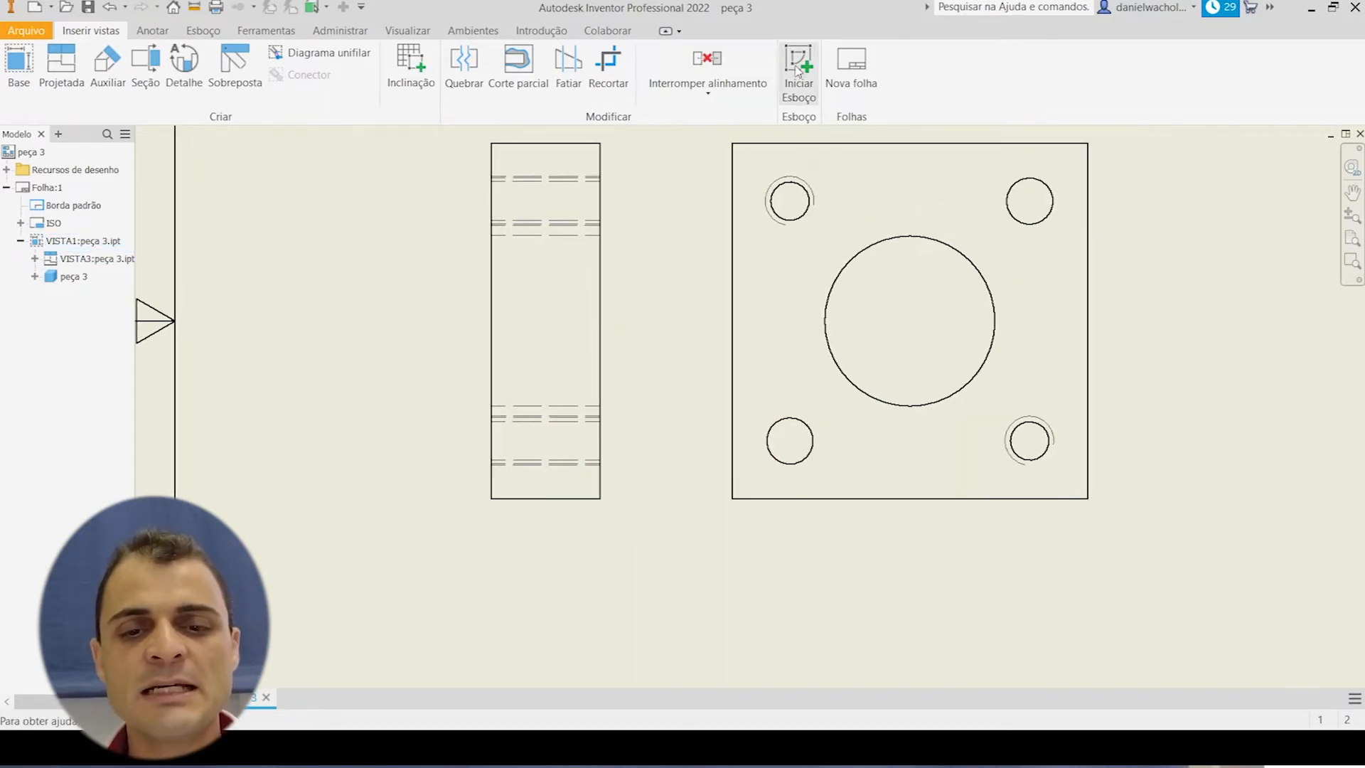
left_click(789, 91)
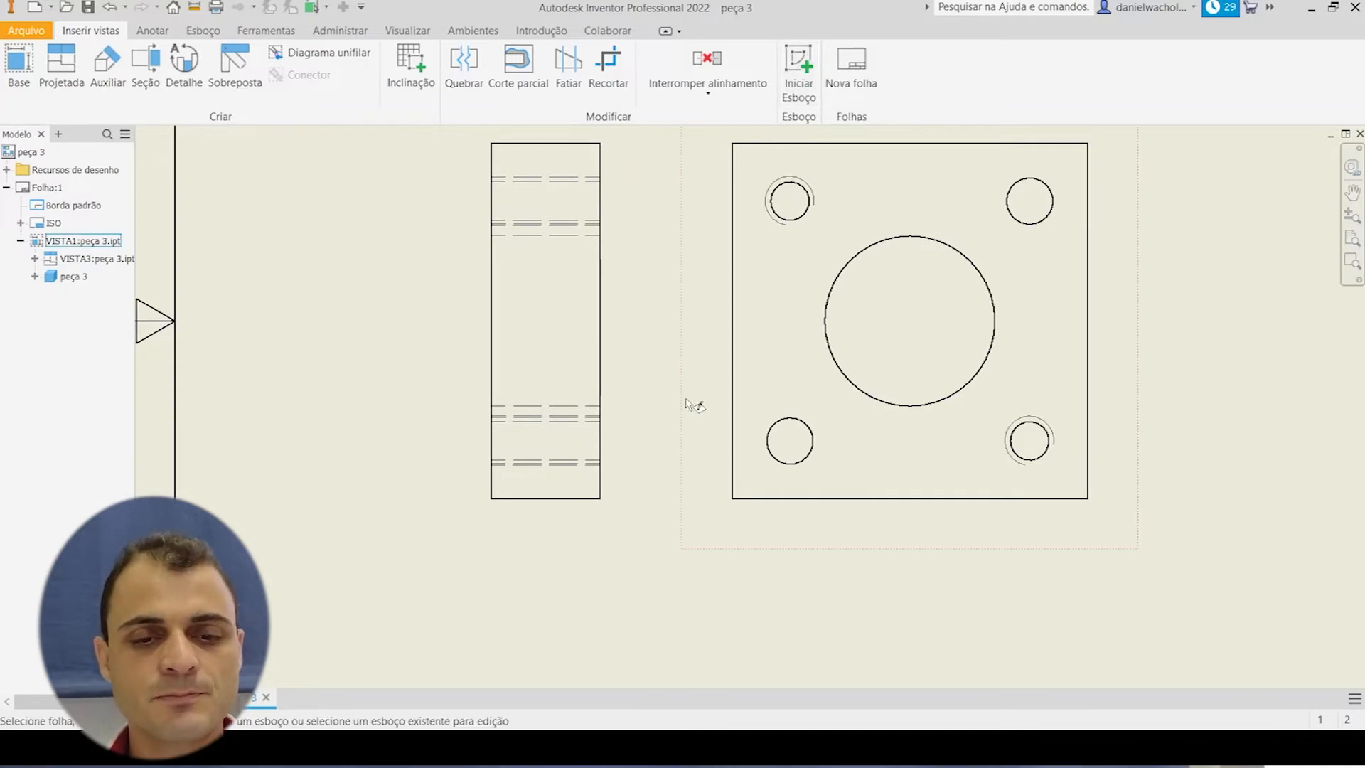
left_click(650, 424)
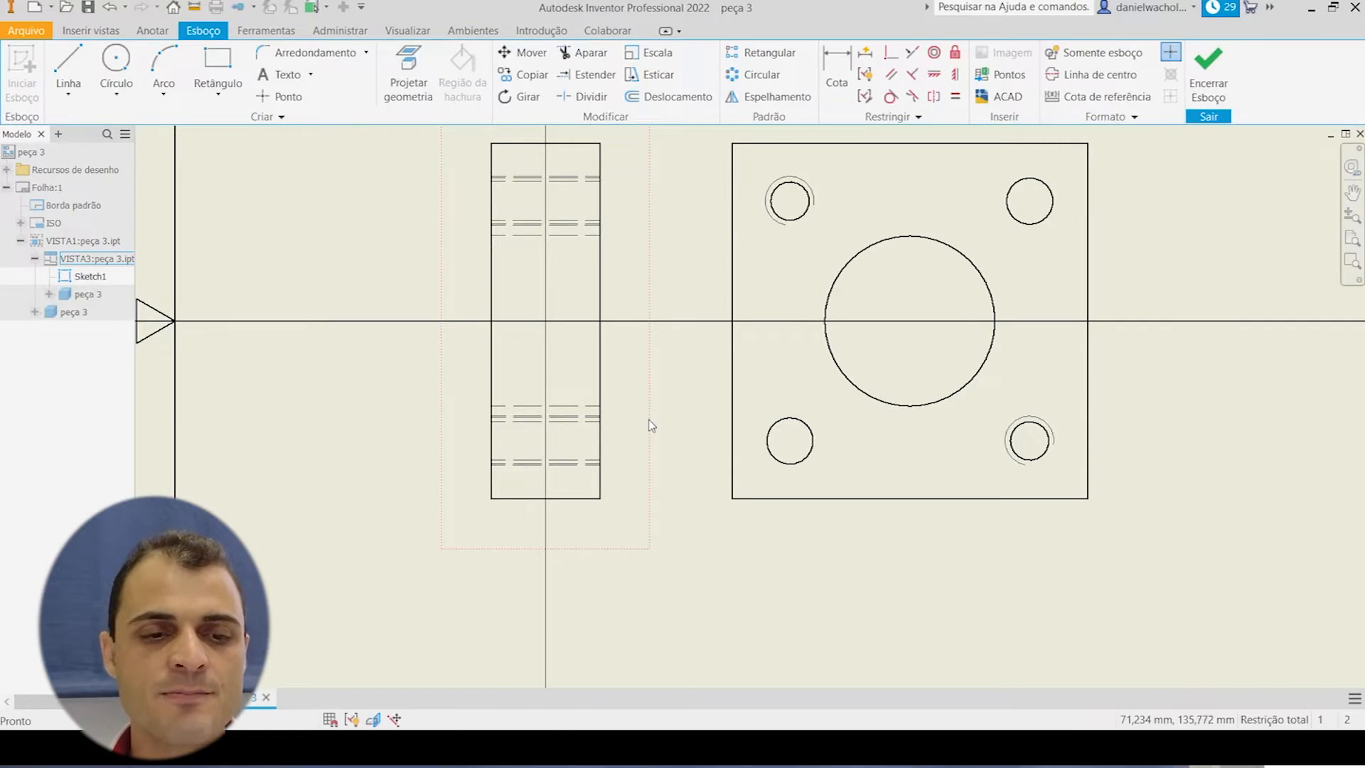
Sketch a closed control-vertex spline around the lower hole area of the side view, with a wavy upper boundary, and finish the sketch.
left_click(68, 94)
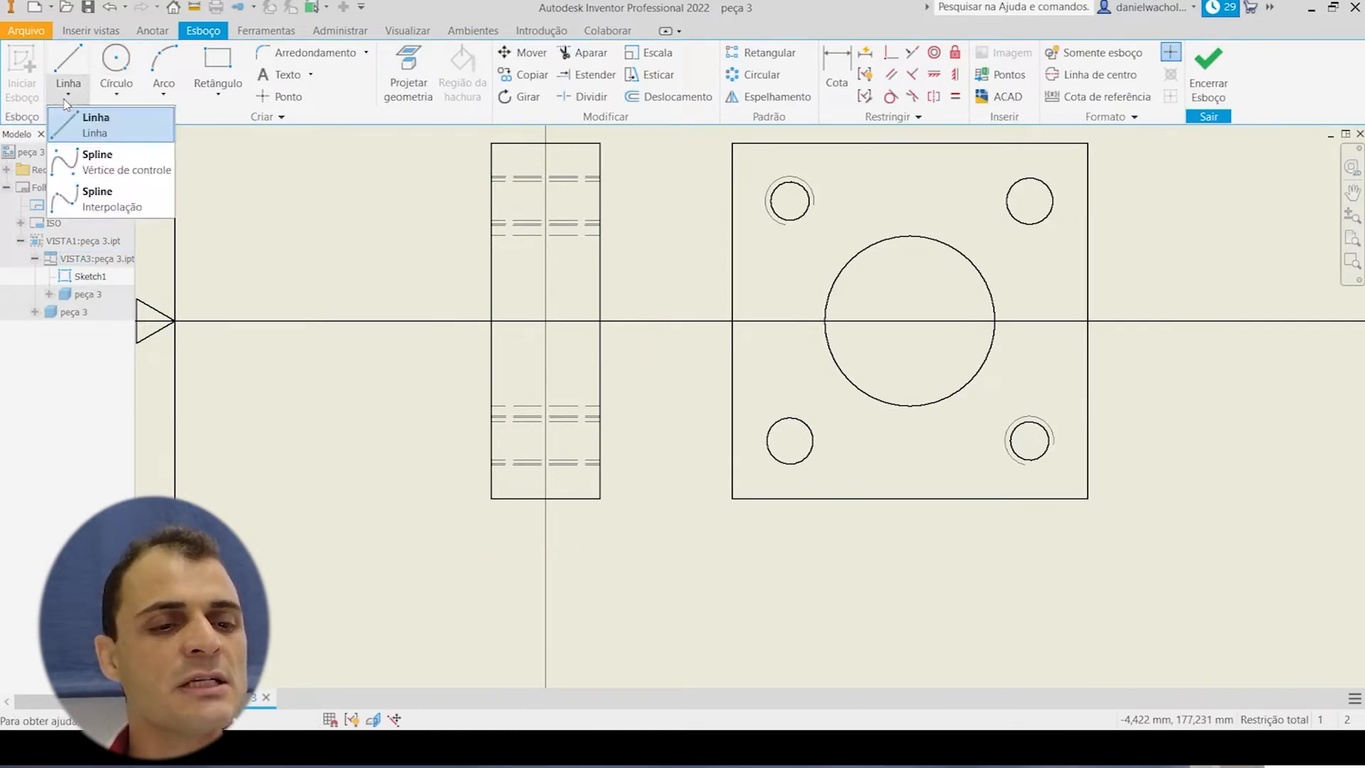
left_click(94, 163)
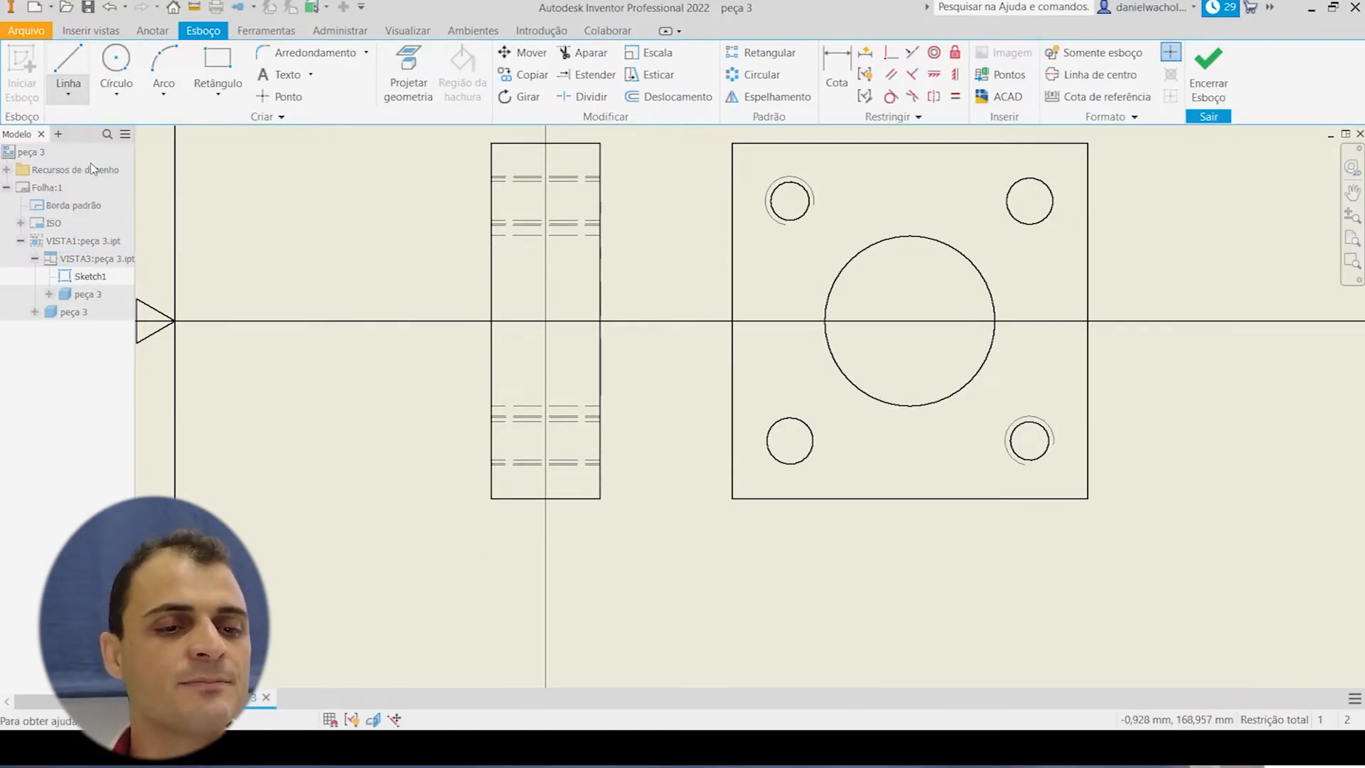
scroll(580, 415, "up", 3)
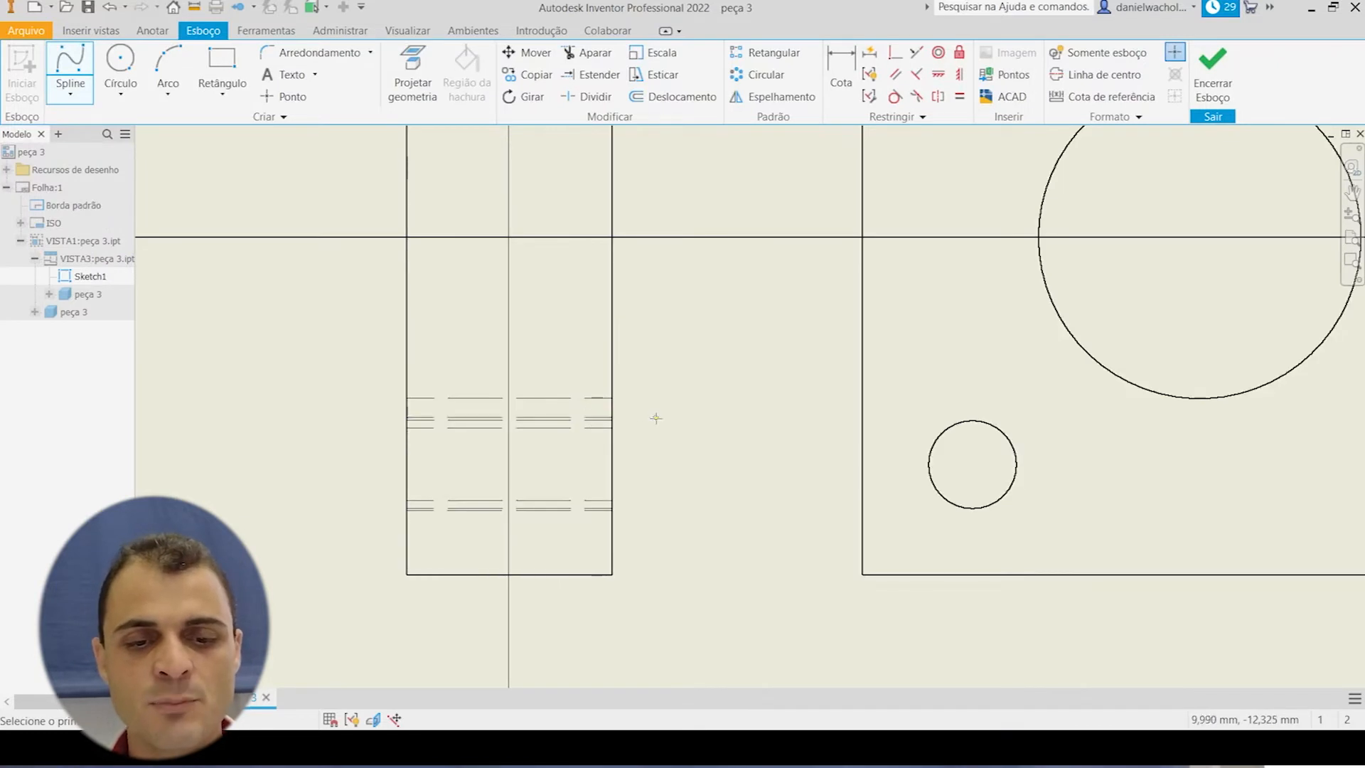
left_click(654, 416)
left_click(647, 371)
left_click(565, 364)
left_click(566, 334)
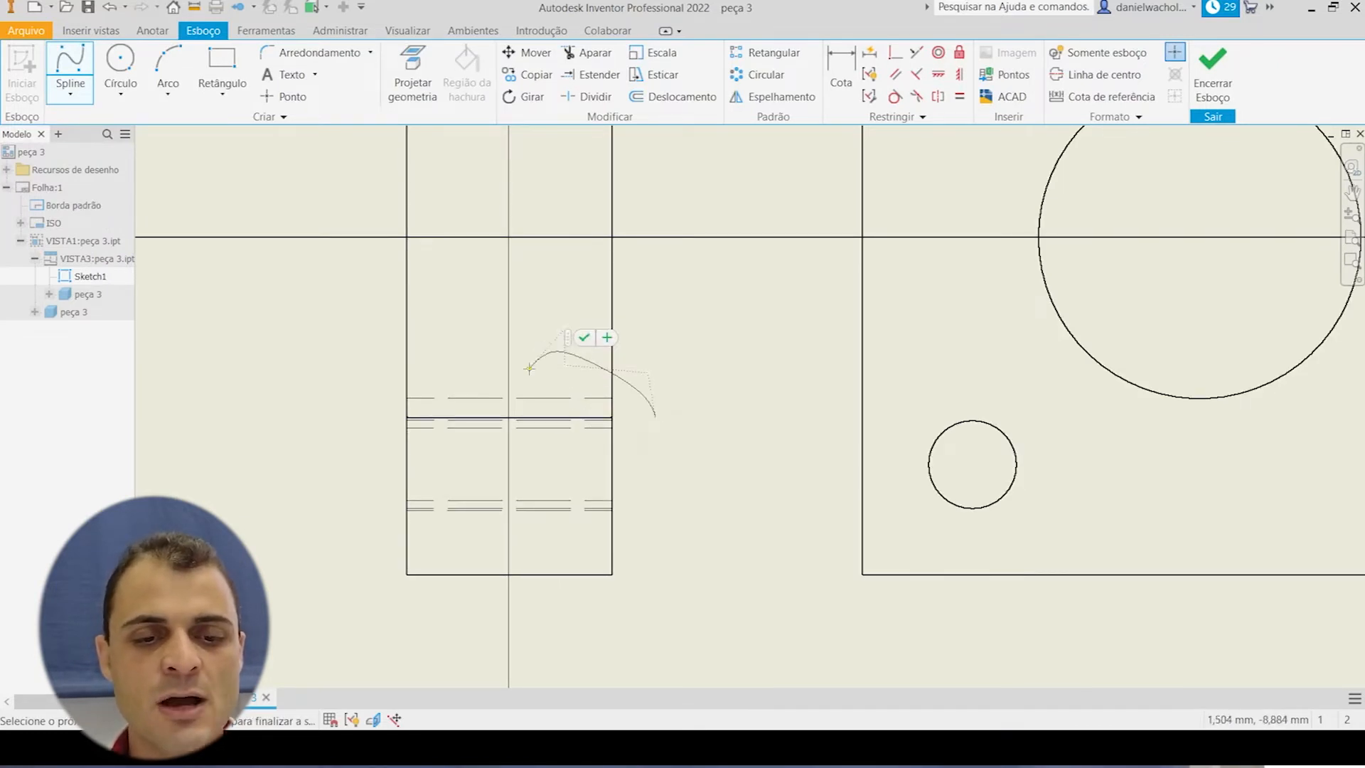
left_click(525, 378)
left_click(497, 312)
left_click(447, 366)
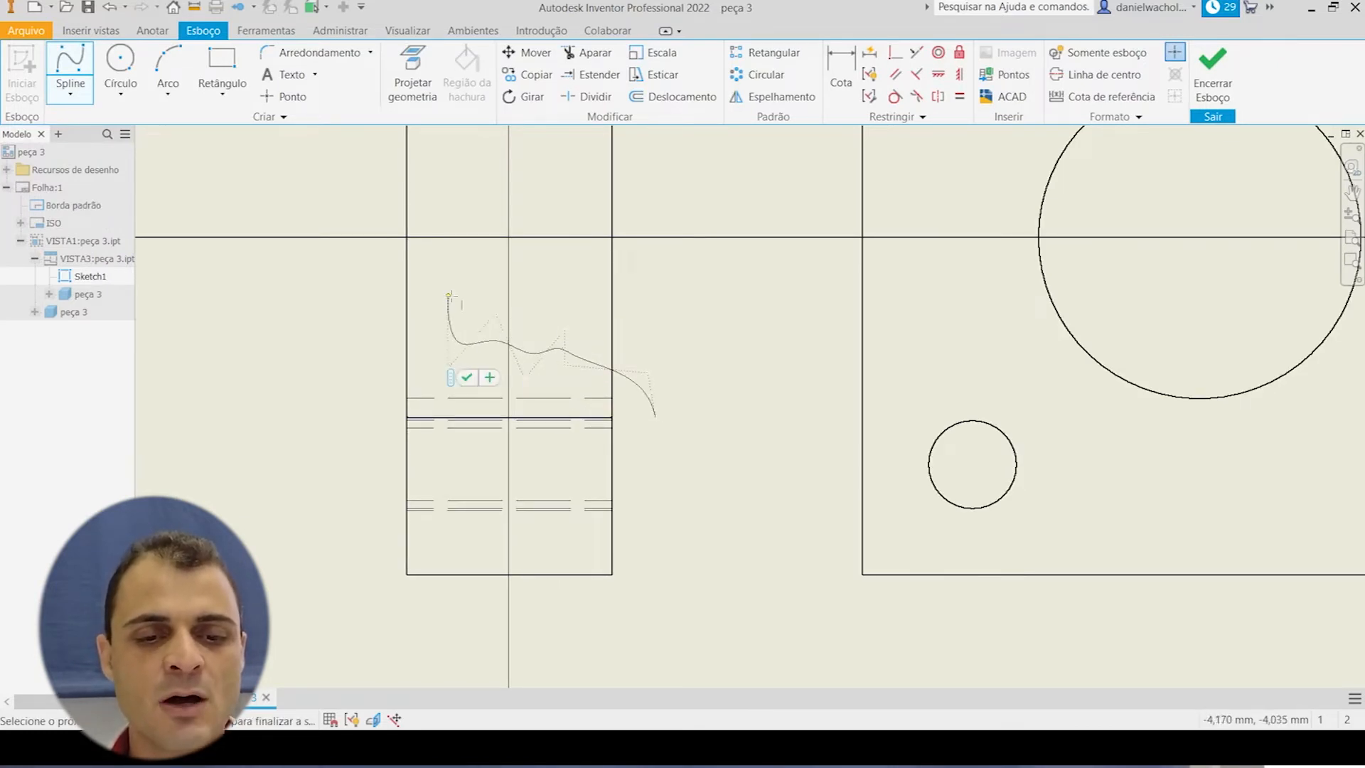
left_click(447, 297)
left_click(348, 353)
left_click(318, 304)
left_click(323, 441)
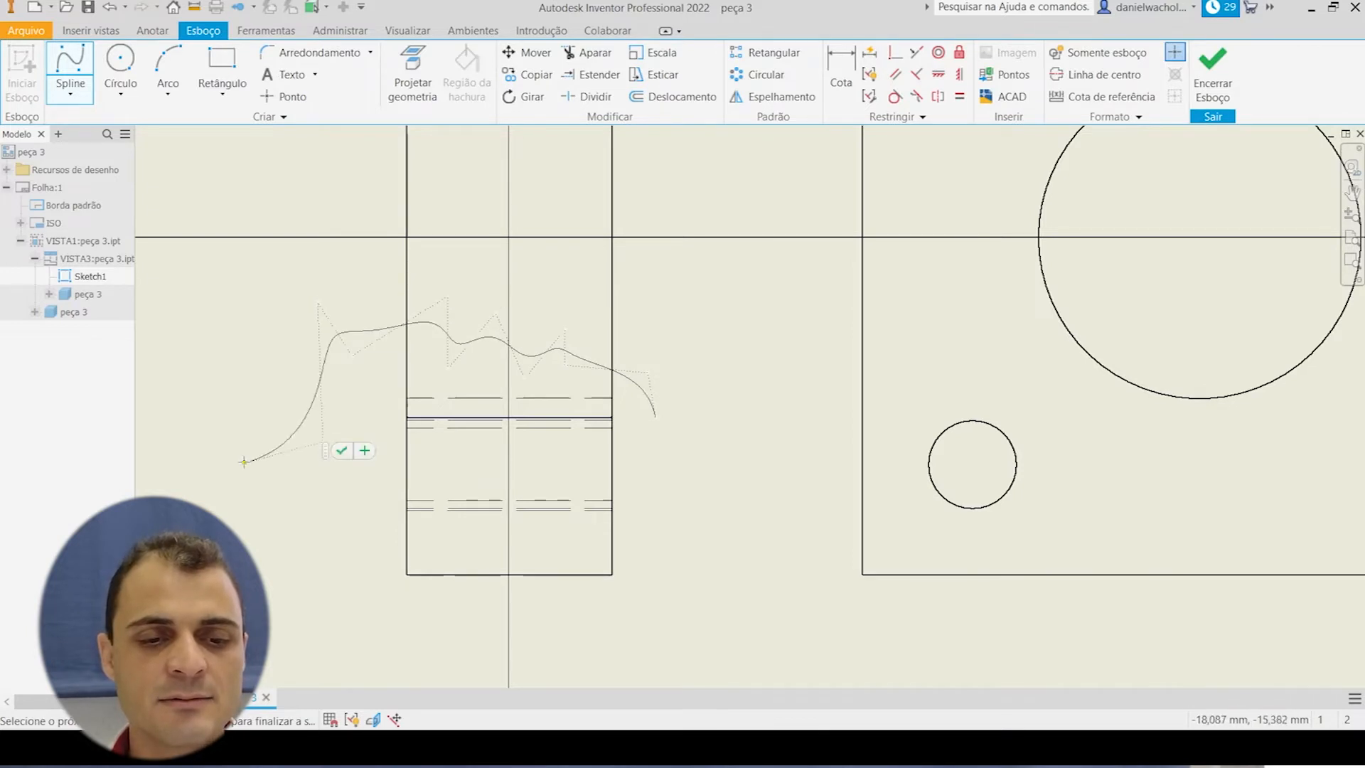
left_click(243, 499)
left_click(326, 587)
left_click(447, 632)
left_click(551, 644)
left_click(682, 625)
left_click(730, 544)
left_click(692, 470)
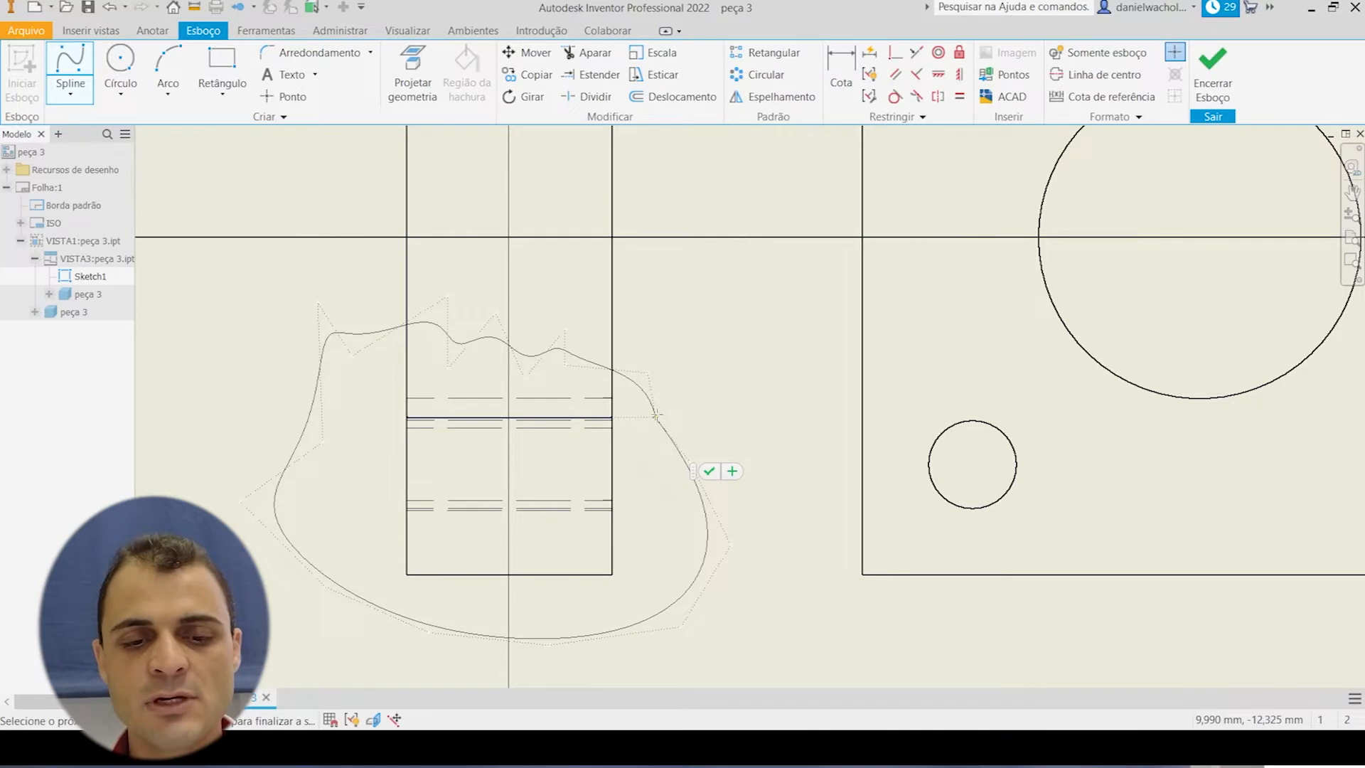
left_click(656, 414)
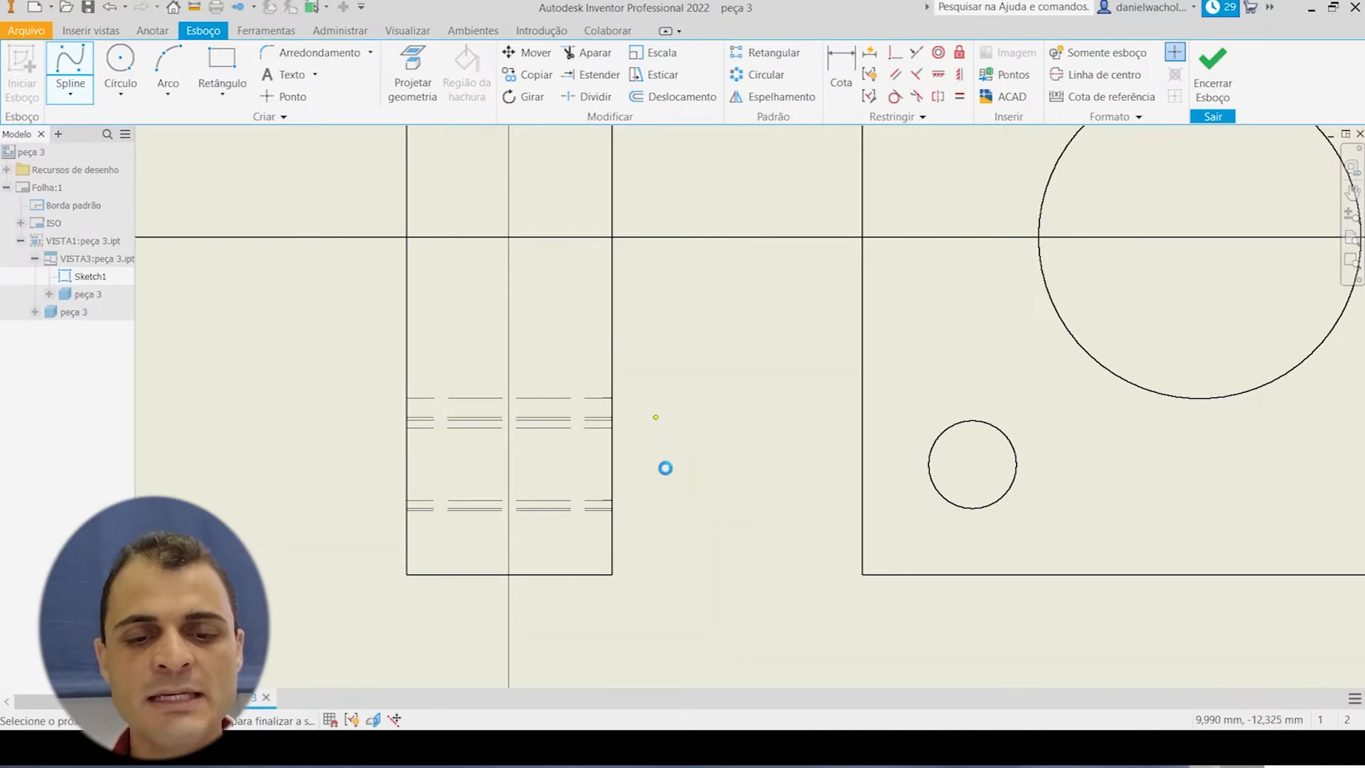
middle_click_drag(714, 487, 755, 436)
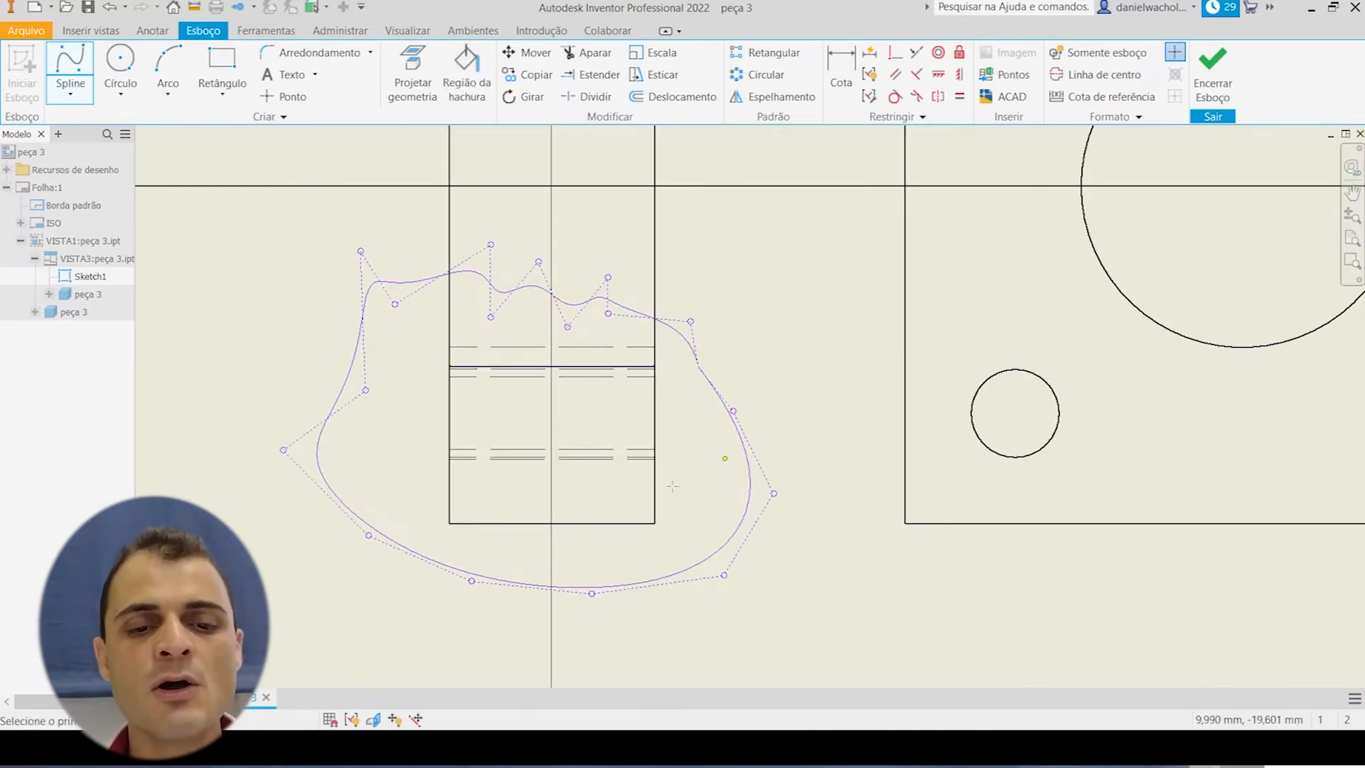
left_click(1212, 69)
Create a partial section of the side view from the closed spline profile, setting its depth from a point on the lower hole's hidden edge.
left_click(518, 71)
scroll(344, 520, "up", 2)
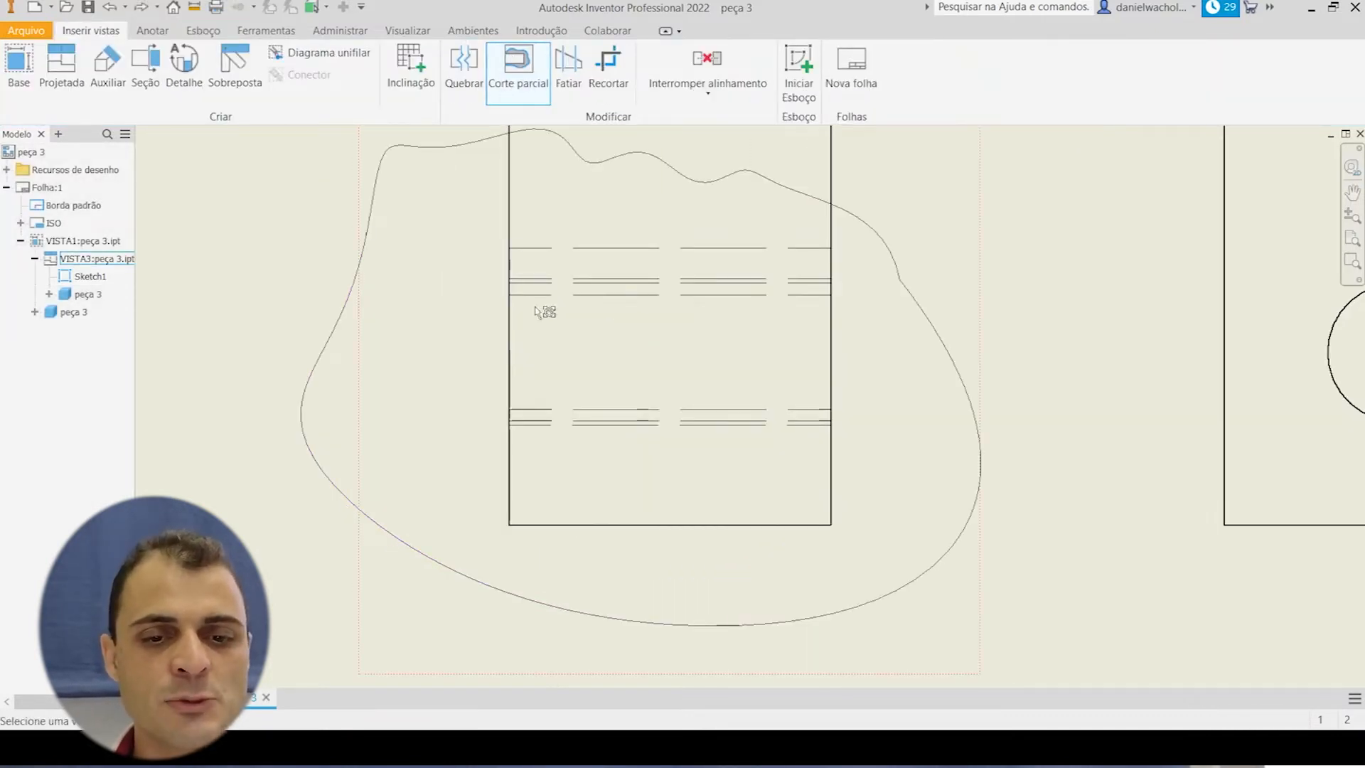
left_click(901, 403)
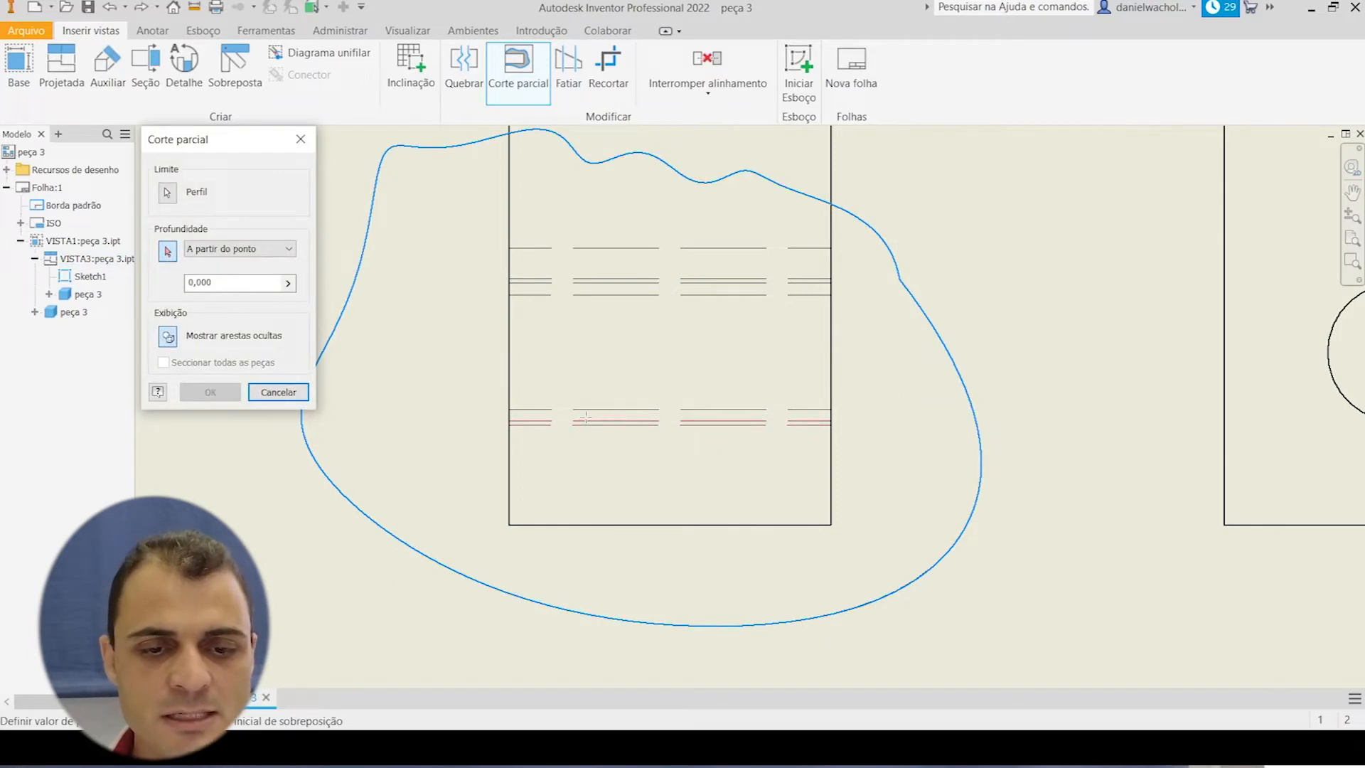
left_click(526, 420)
left_click(210, 392)
Create an isometric projected view from the partially sectioned side view and place it below the front view.
scroll(759, 411, "down", 6)
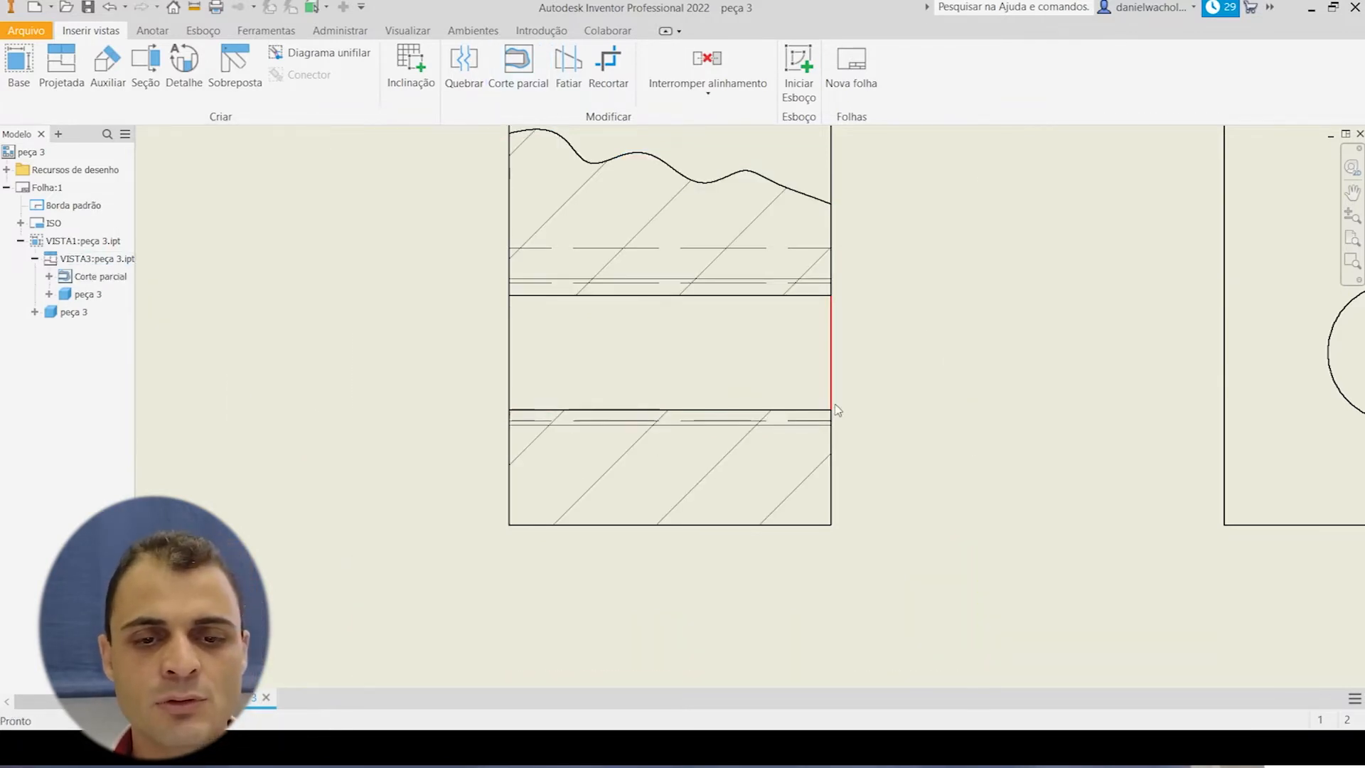
left_click(76, 66)
left_click(429, 283)
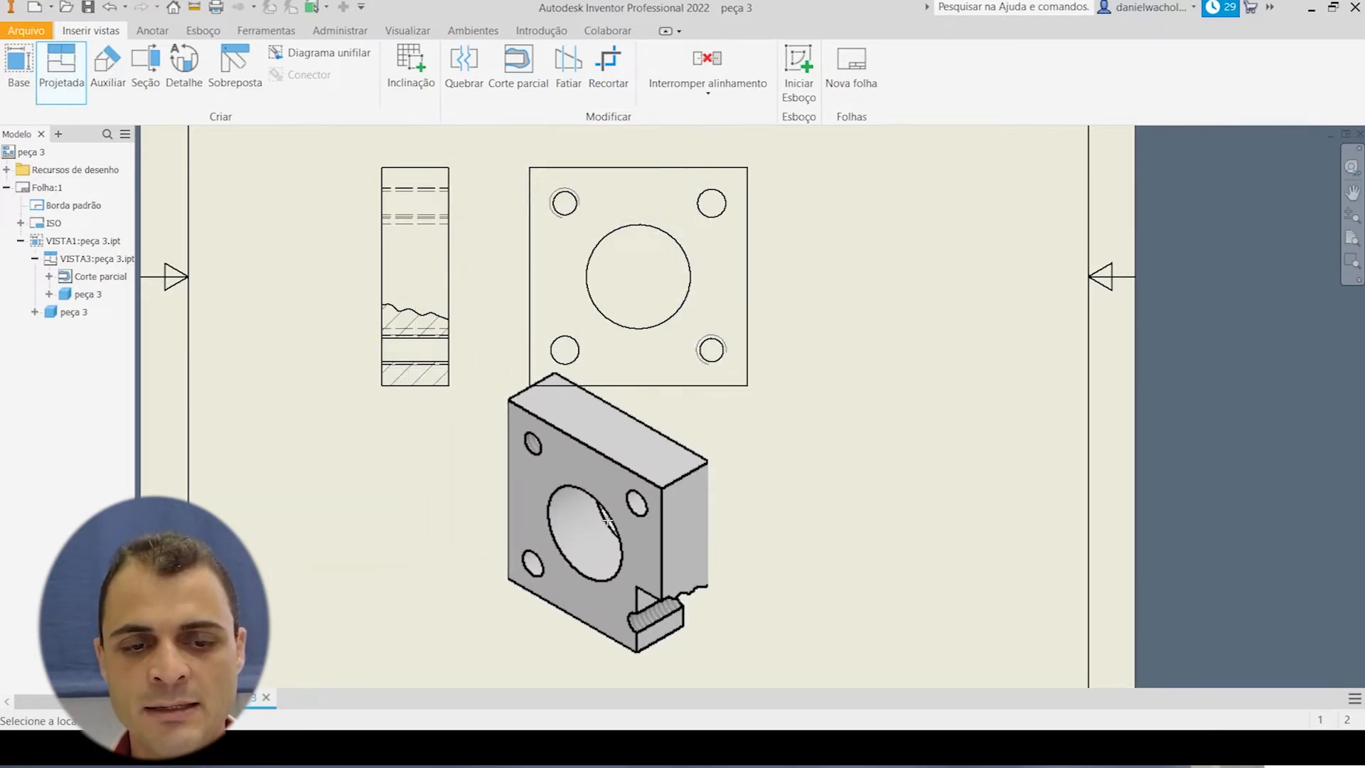
left_click(655, 551)
right_click(599, 611)
left_click(625, 620)
Turn off the visibility of the dashed hidden edges crossing the hatched area around the lower hole in the side view.
middle_click_drag(894, 533, 1018, 469)
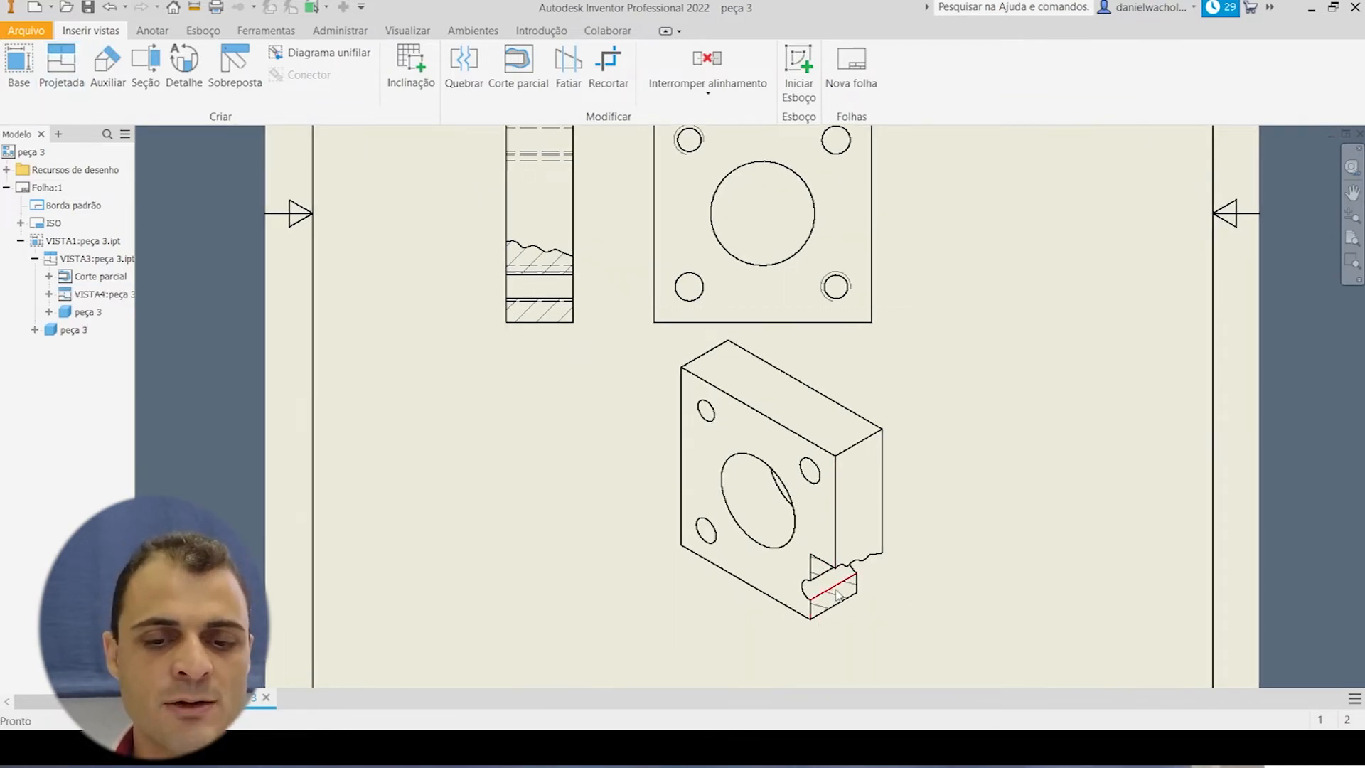
scroll(538, 253, "down", 2)
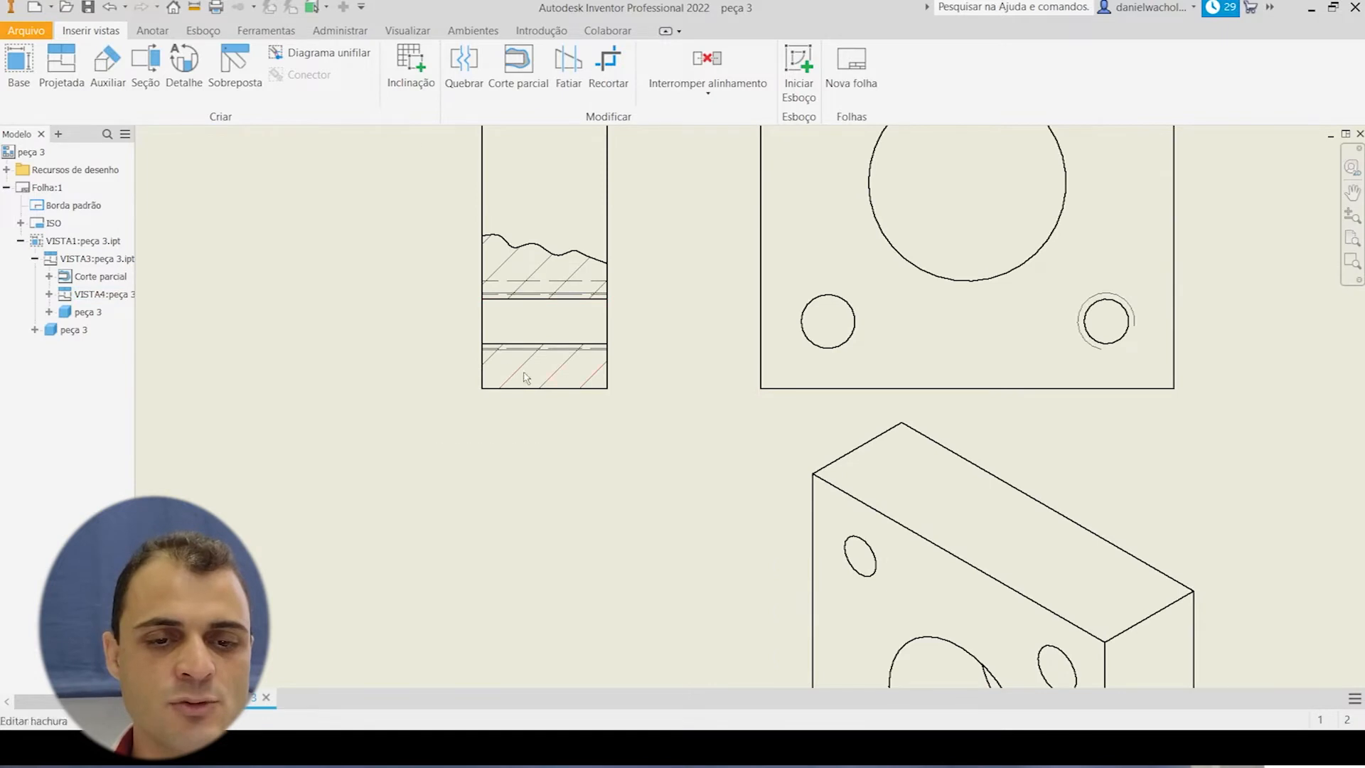
scroll(474, 329, "down", 4)
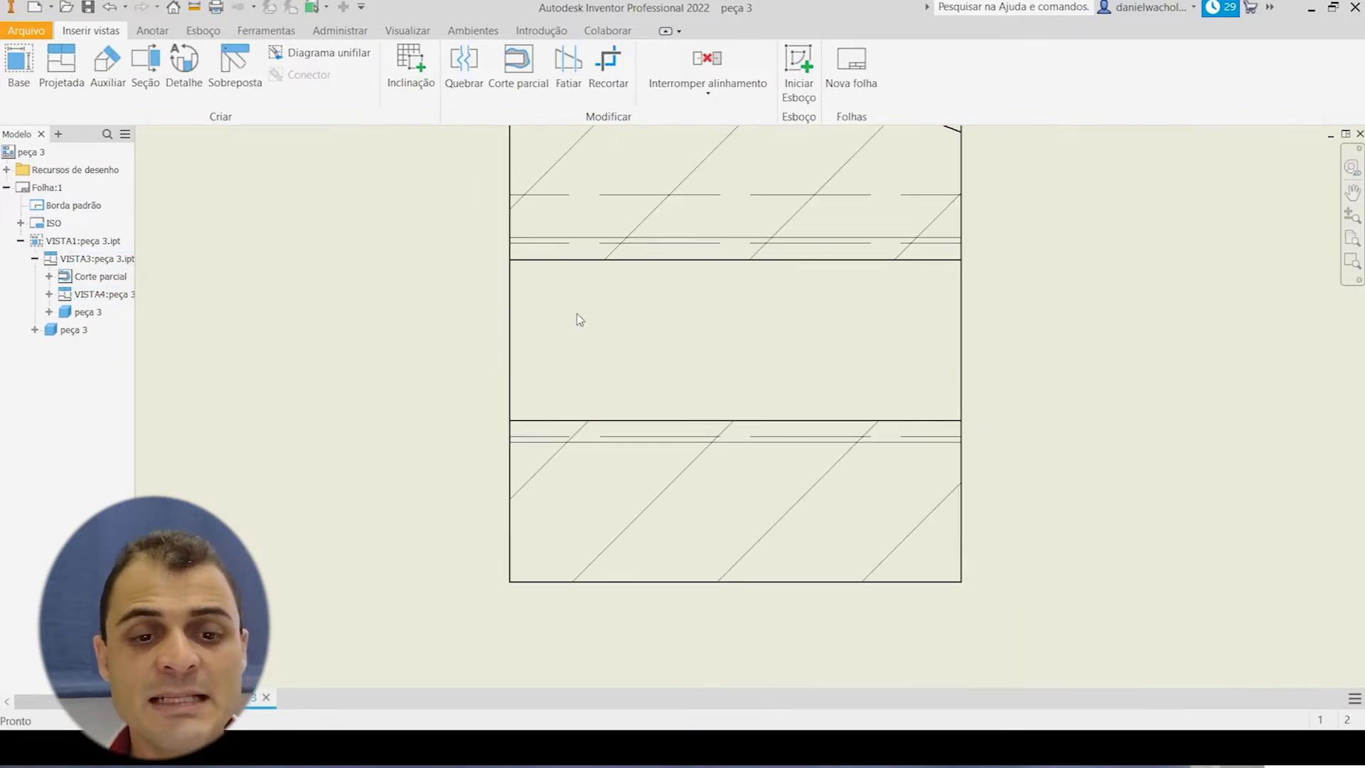
left_click(476, 248)
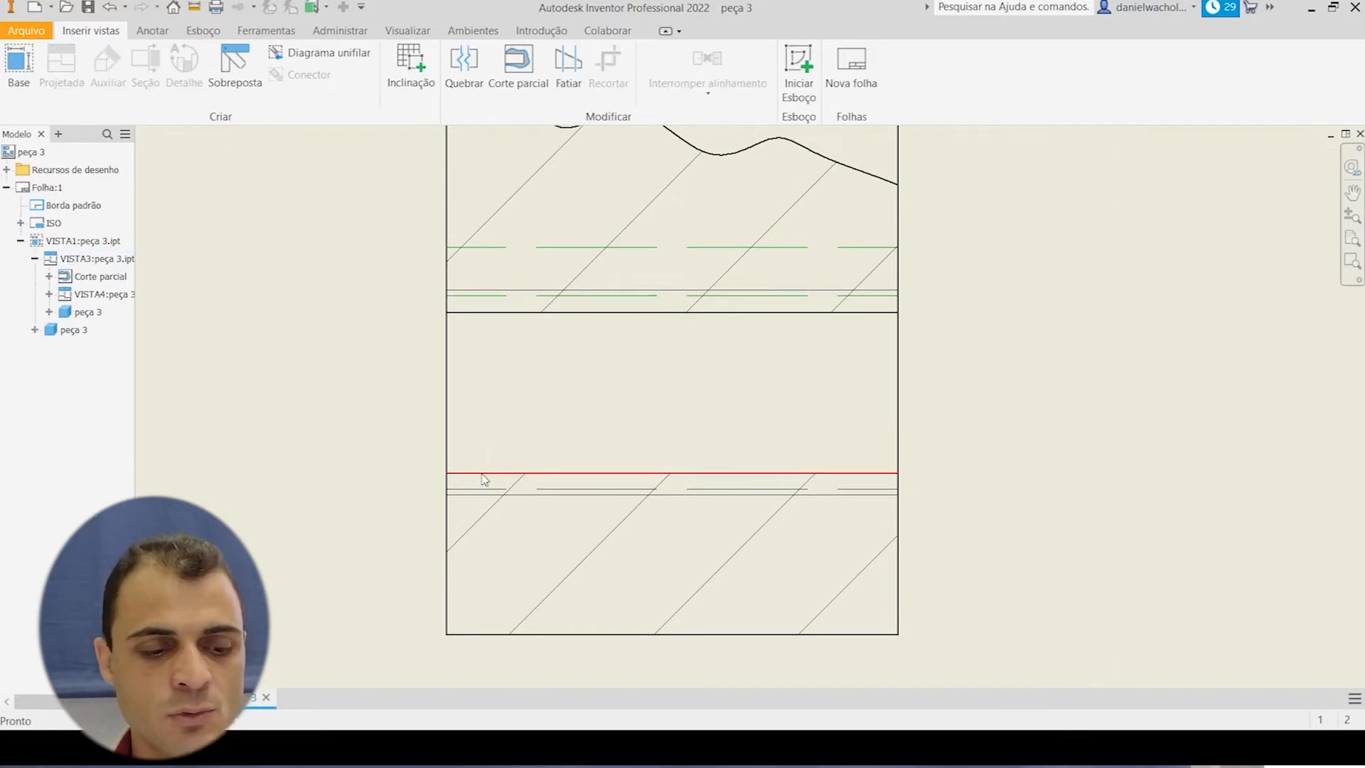
right_click(474, 300)
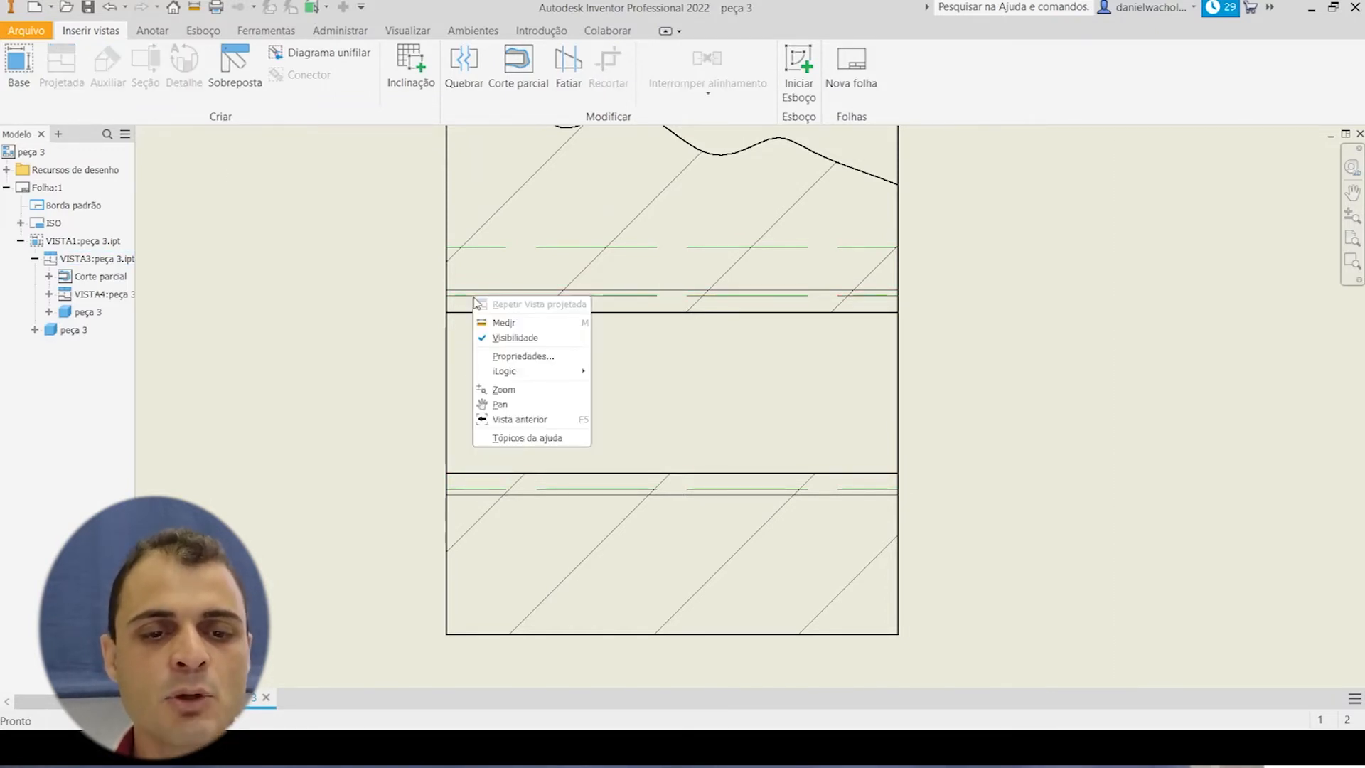
left_click(500, 335)
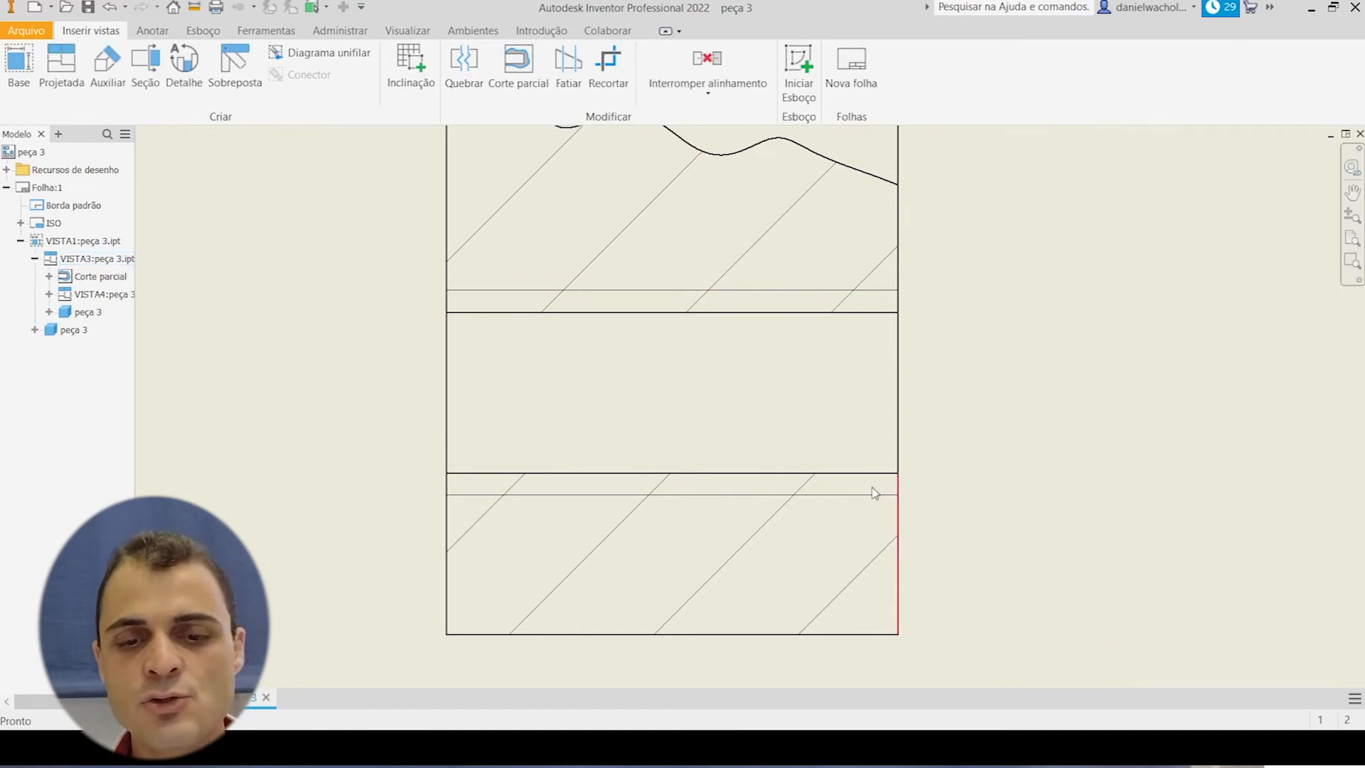
Move the isometric view to the lower right of the front view, near the sheet's right border.
scroll(797, 521, "up", 8)
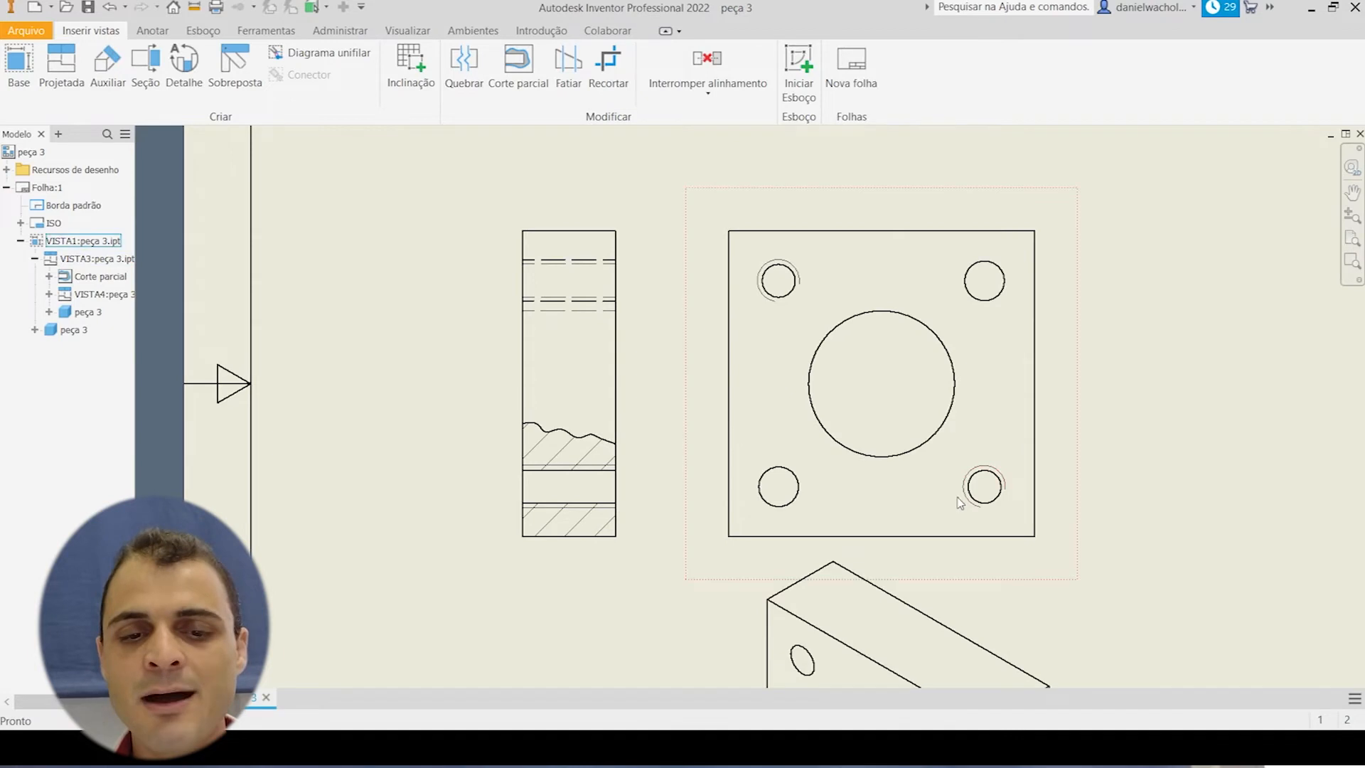
scroll(841, 436, "up", 4)
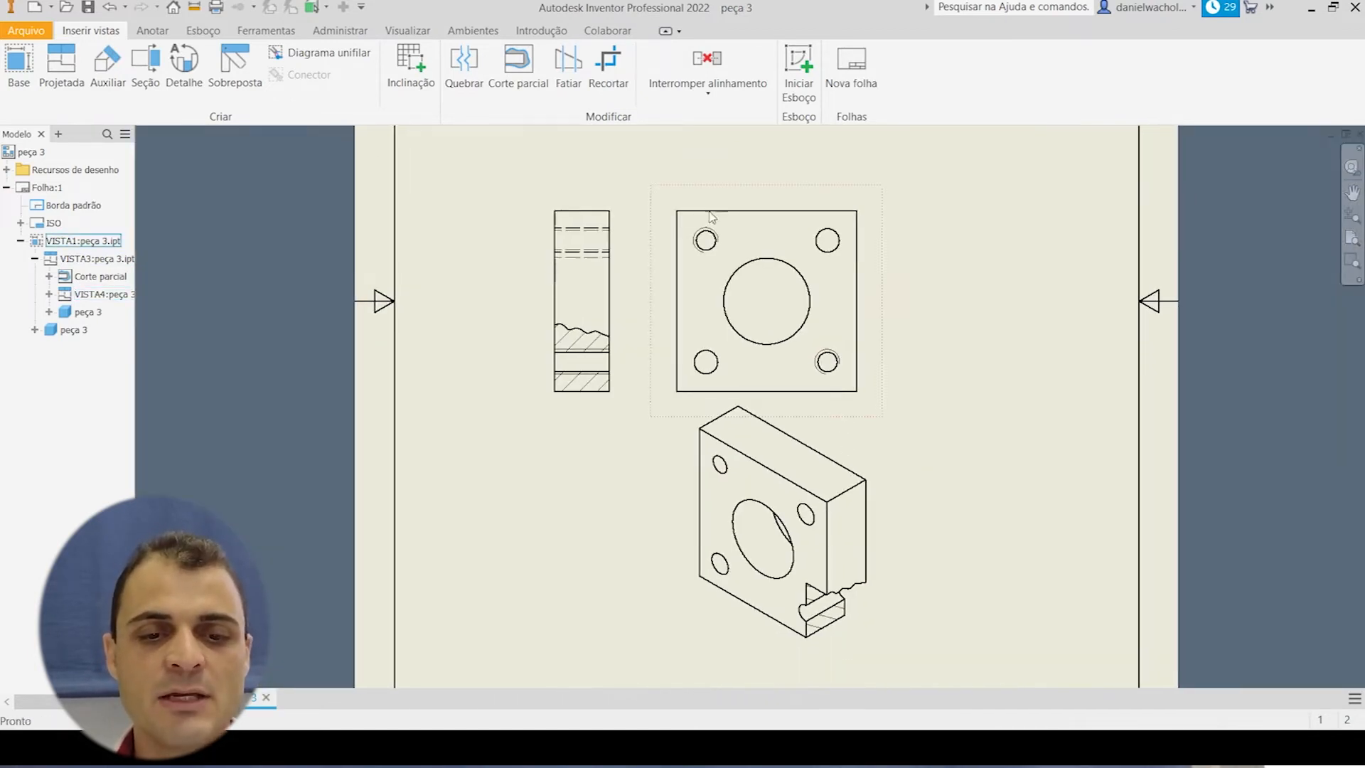
left_click_drag(894, 455, 1148, 464)
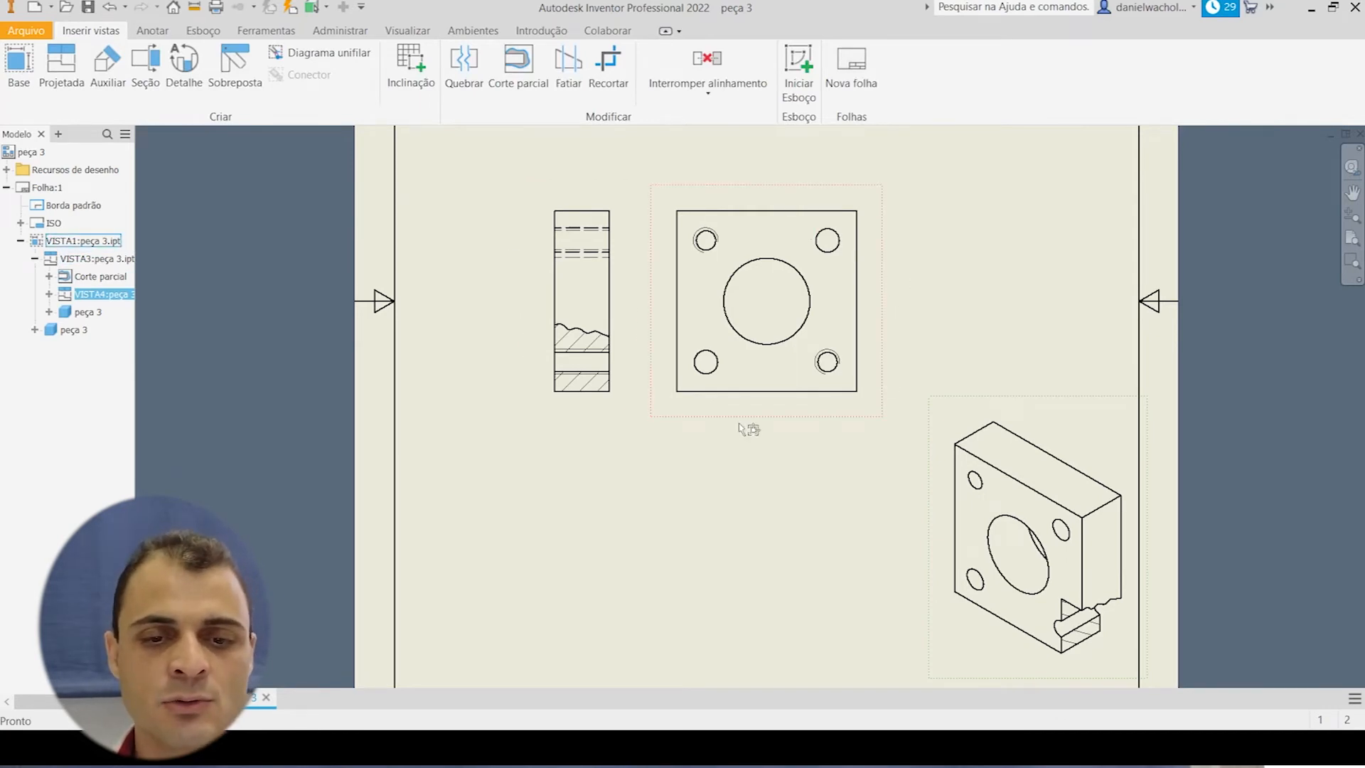
Add automatic centre marks to the front view for holes and cylindrical features, using the axis-normal projection.
left_click(690, 419)
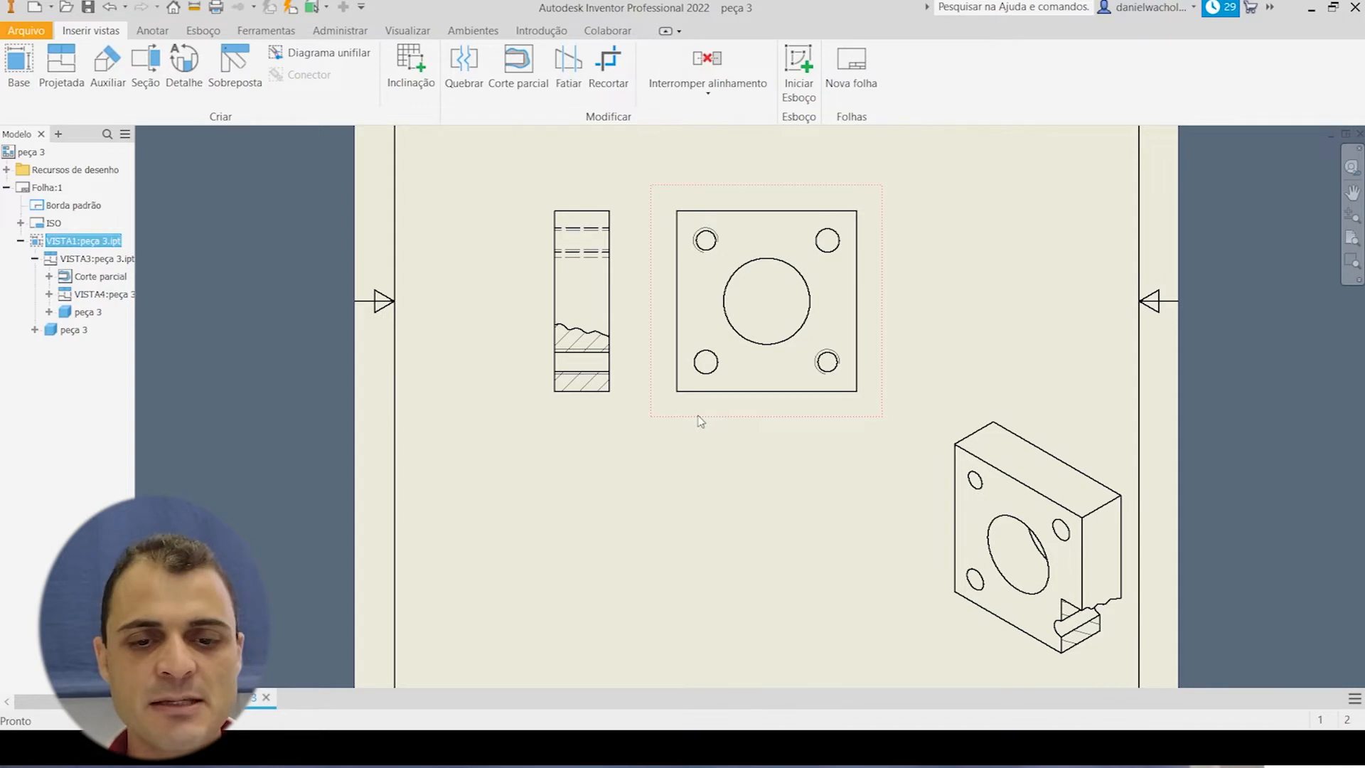
right_click(698, 419)
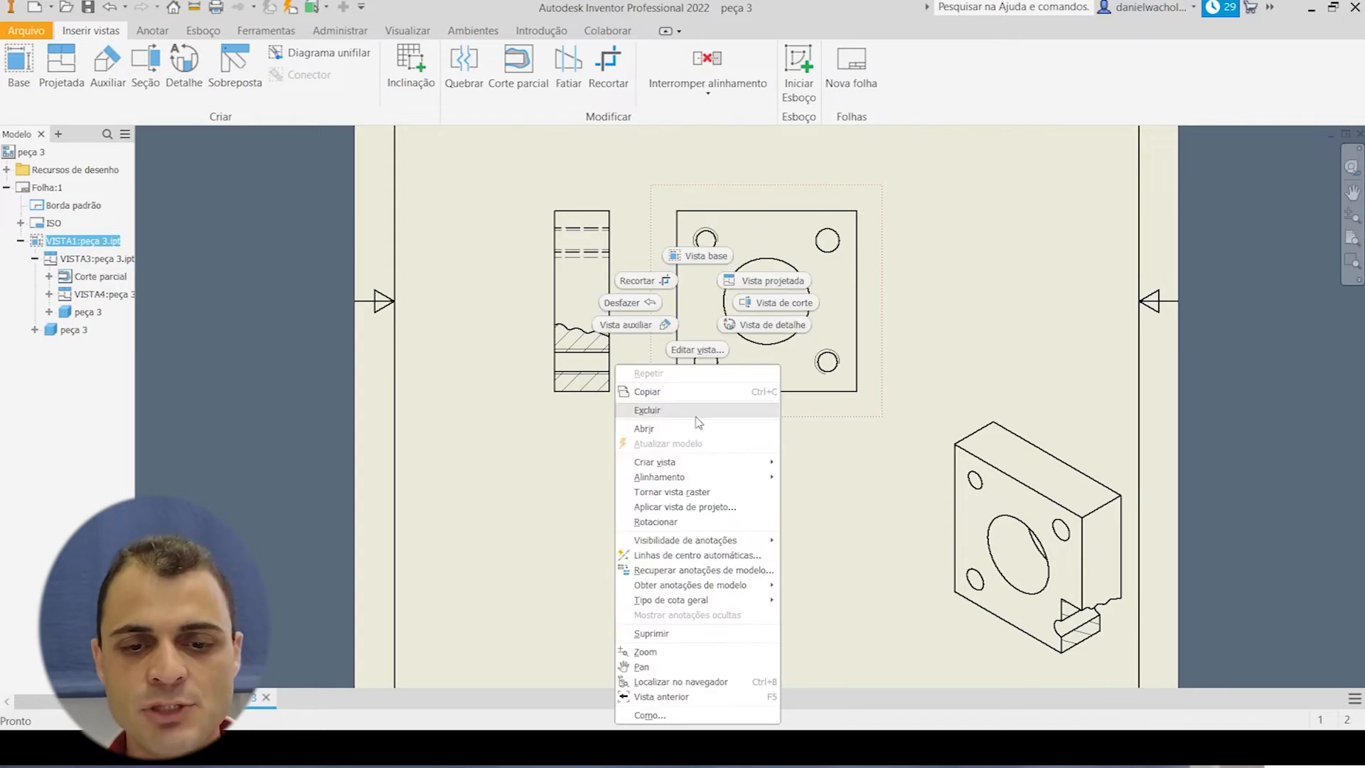
left_click(666, 555)
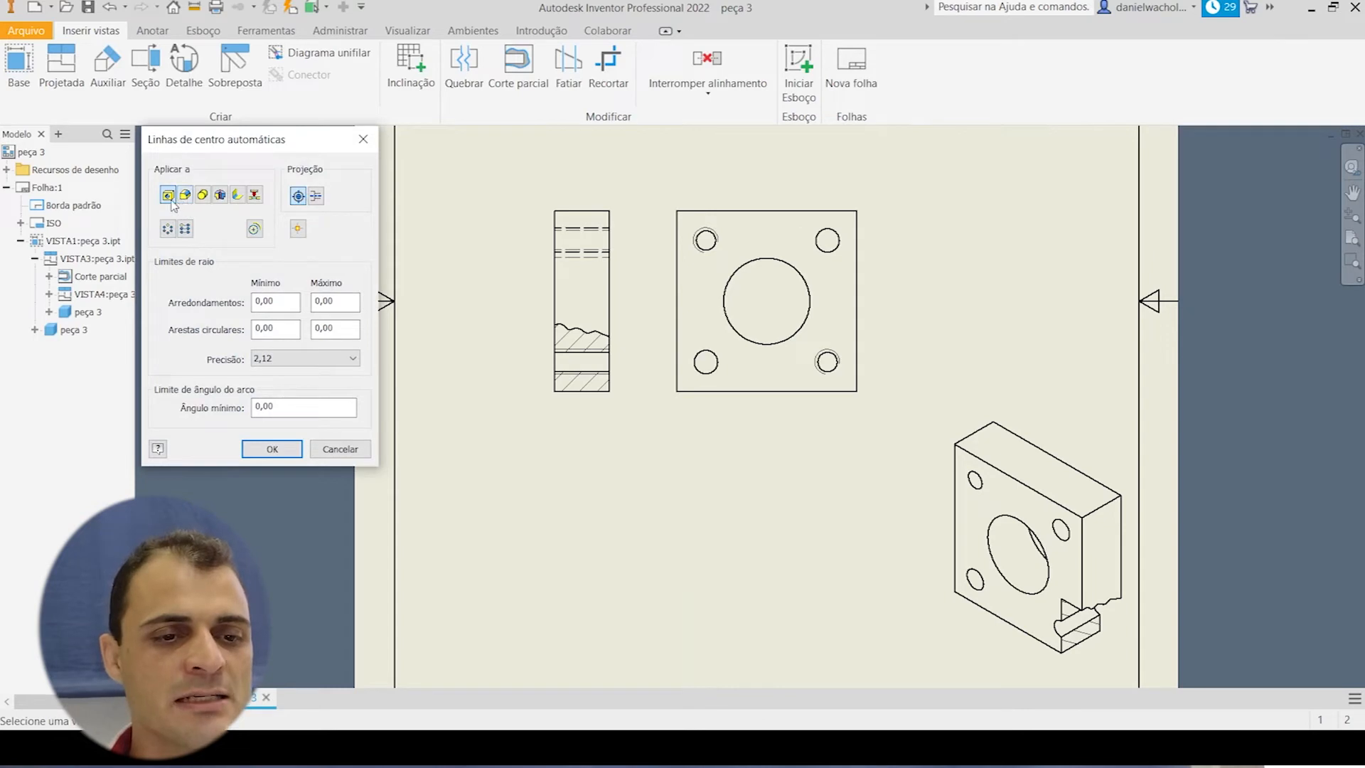
left_click(203, 196)
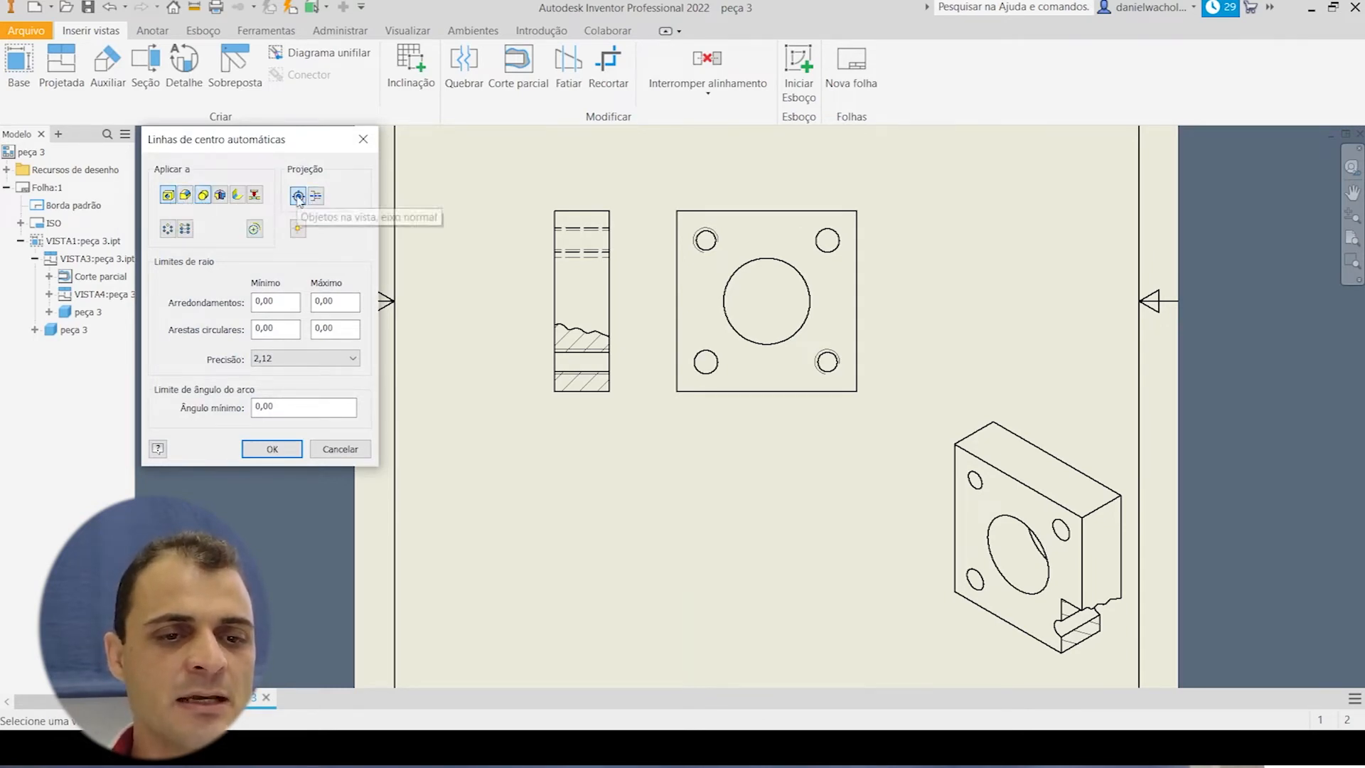
left_click(271, 448)
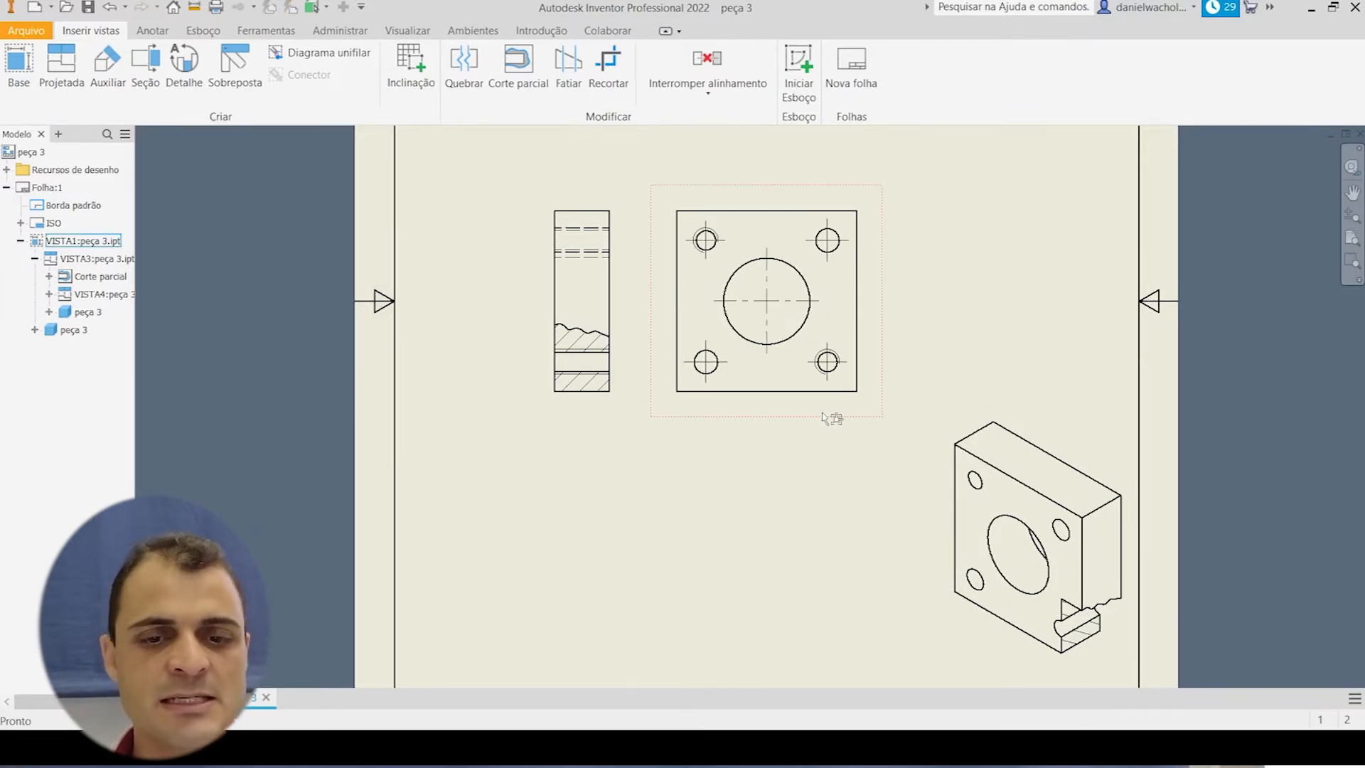
Add automatic centrelines to the side view's holes and cylindrical features, with the axis-parallel projection enabled.
left_click(592, 419)
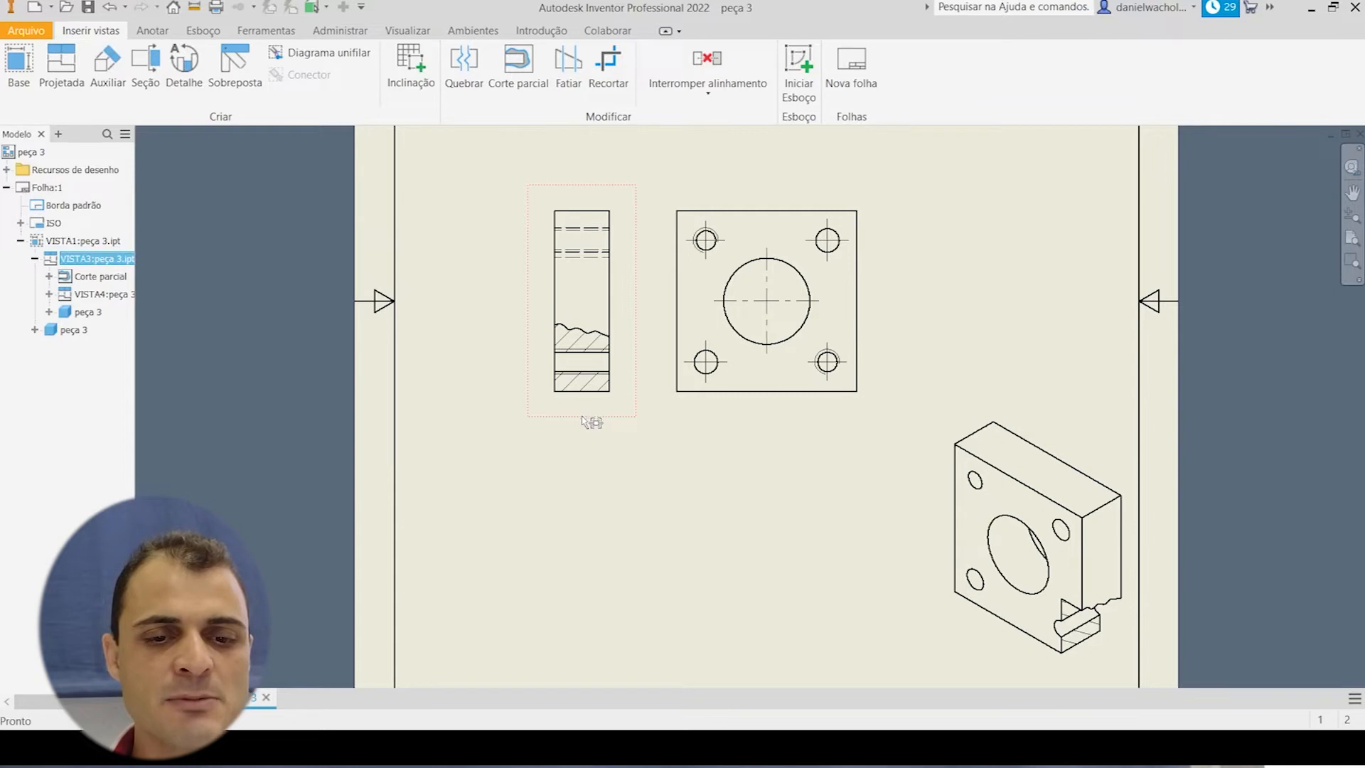
right_click(584, 421)
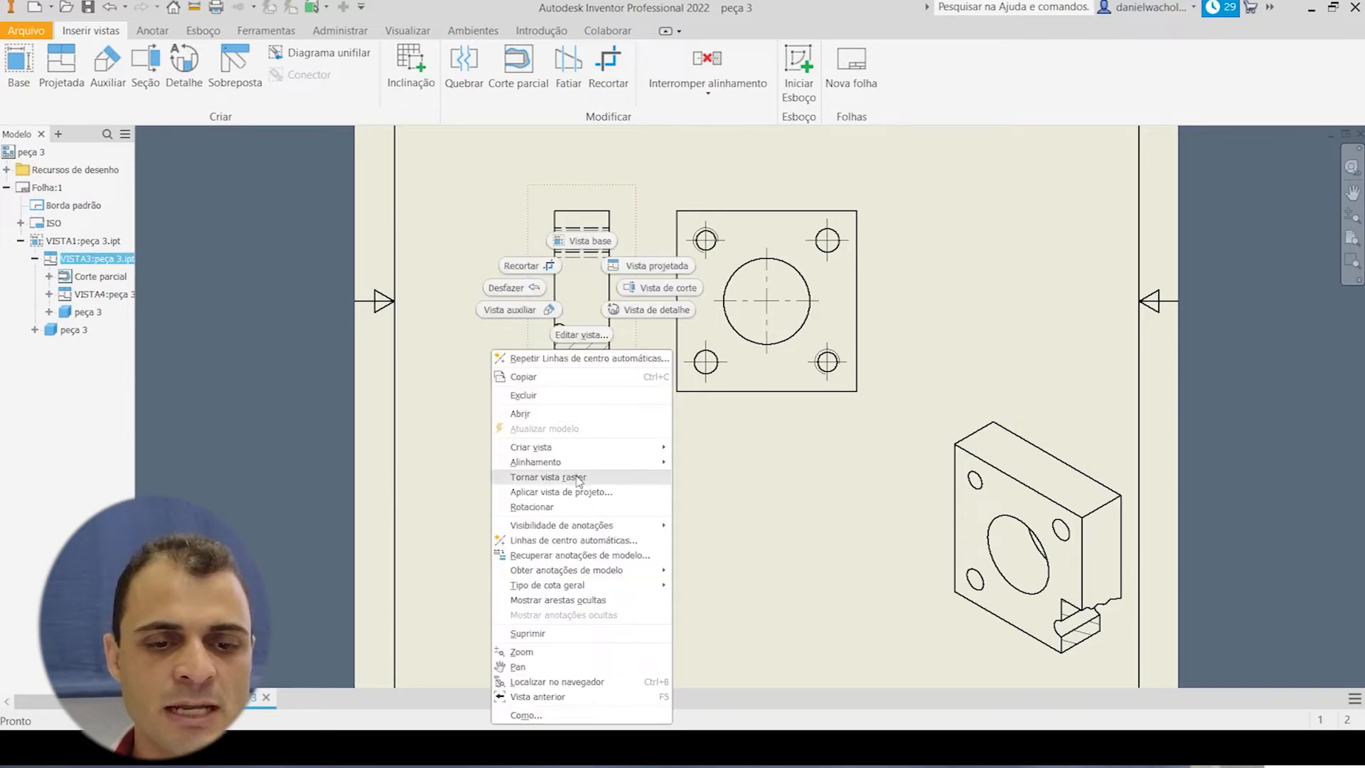
left_click(559, 540)
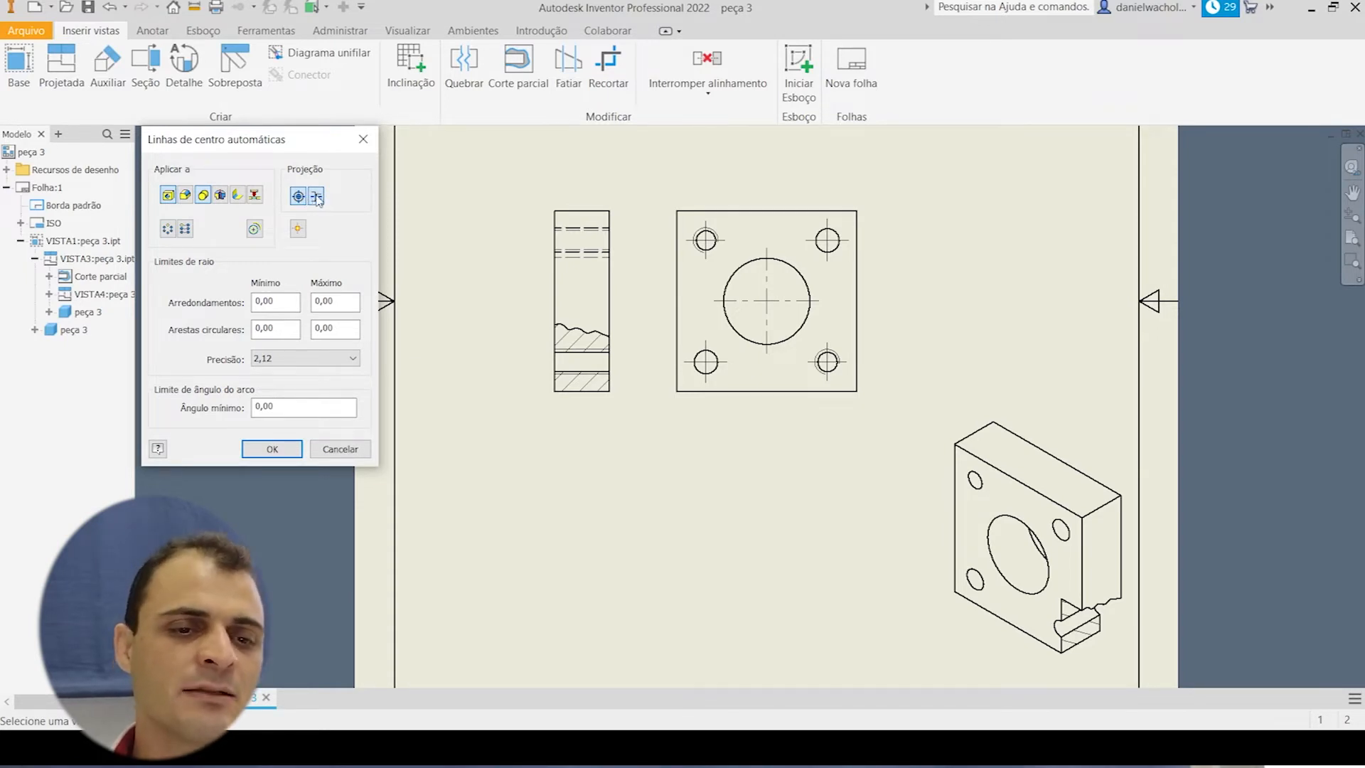
left_click(272, 449)
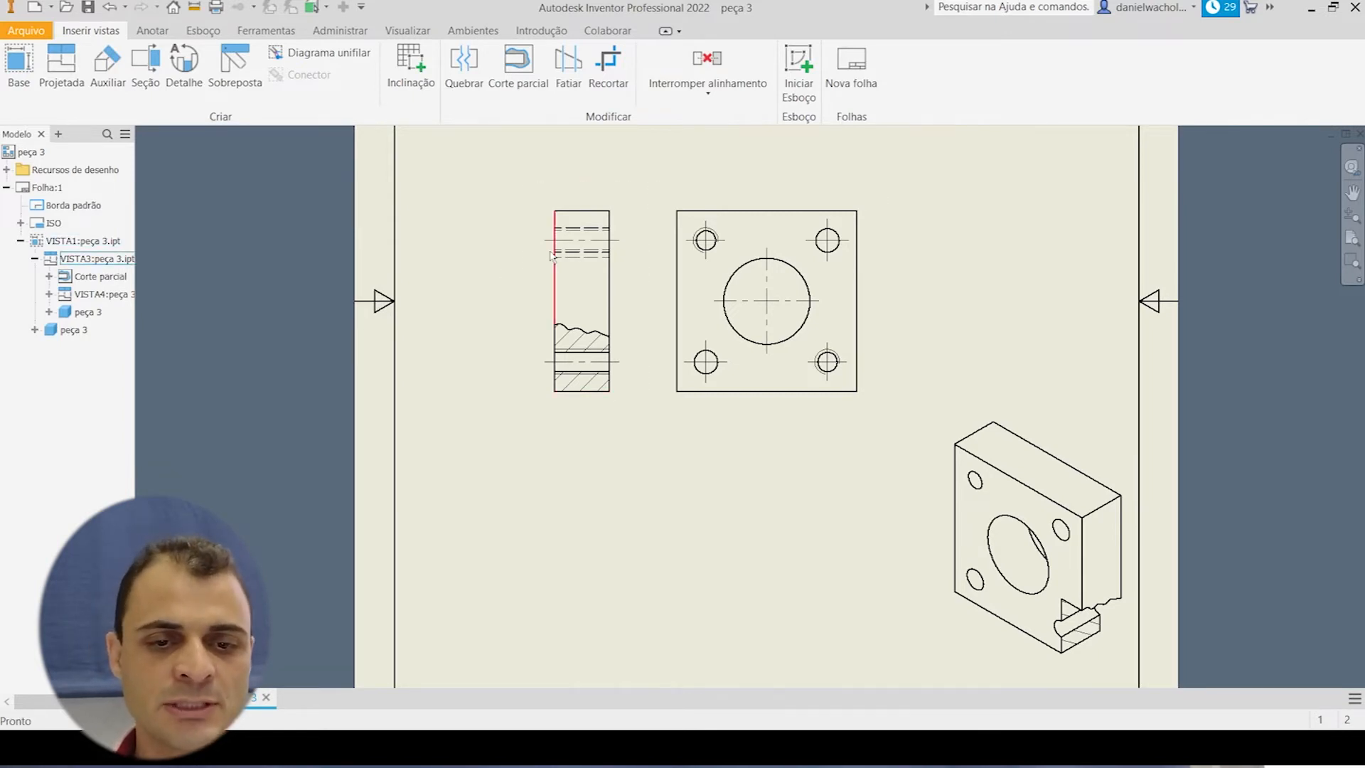
Detach the side view's style from the base view and set it to hidden lines removed.
scroll(556, 242, "up", 5)
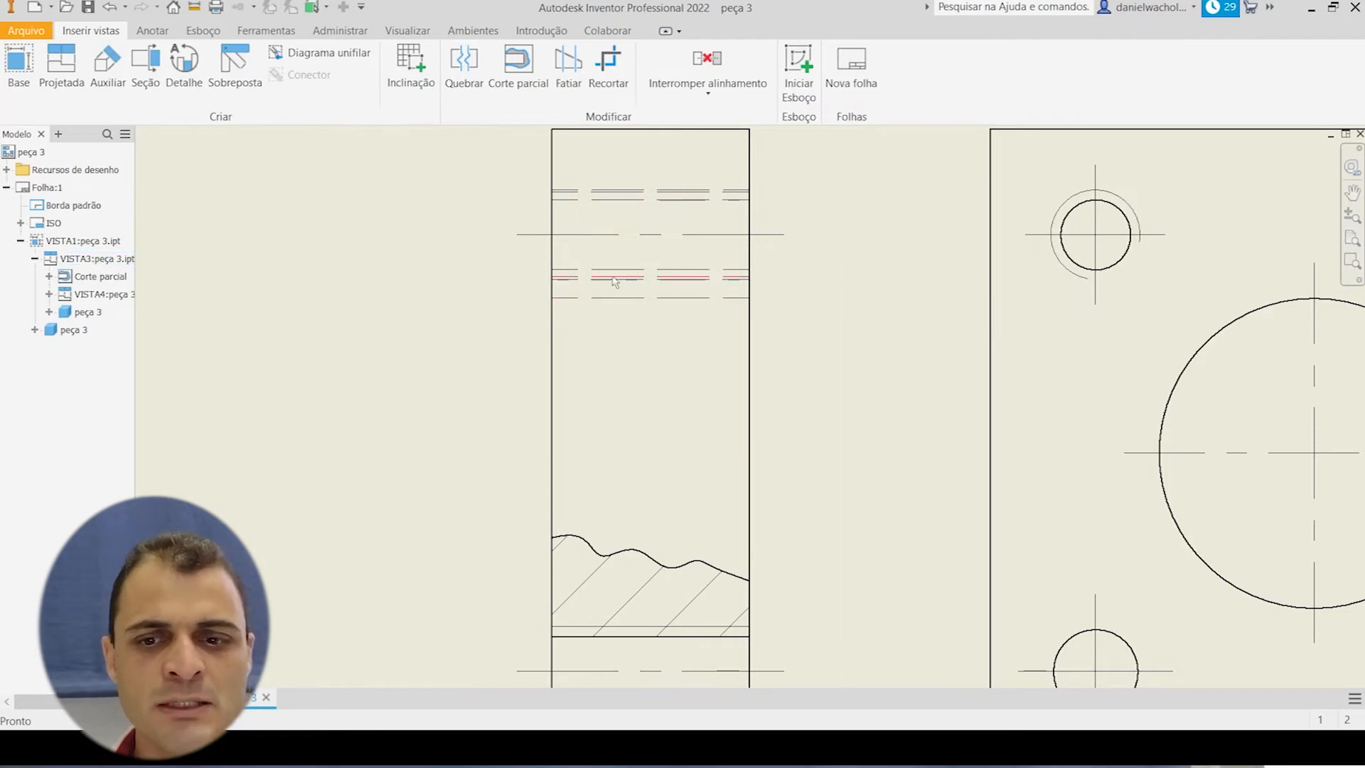
scroll(718, 398, "down", 5)
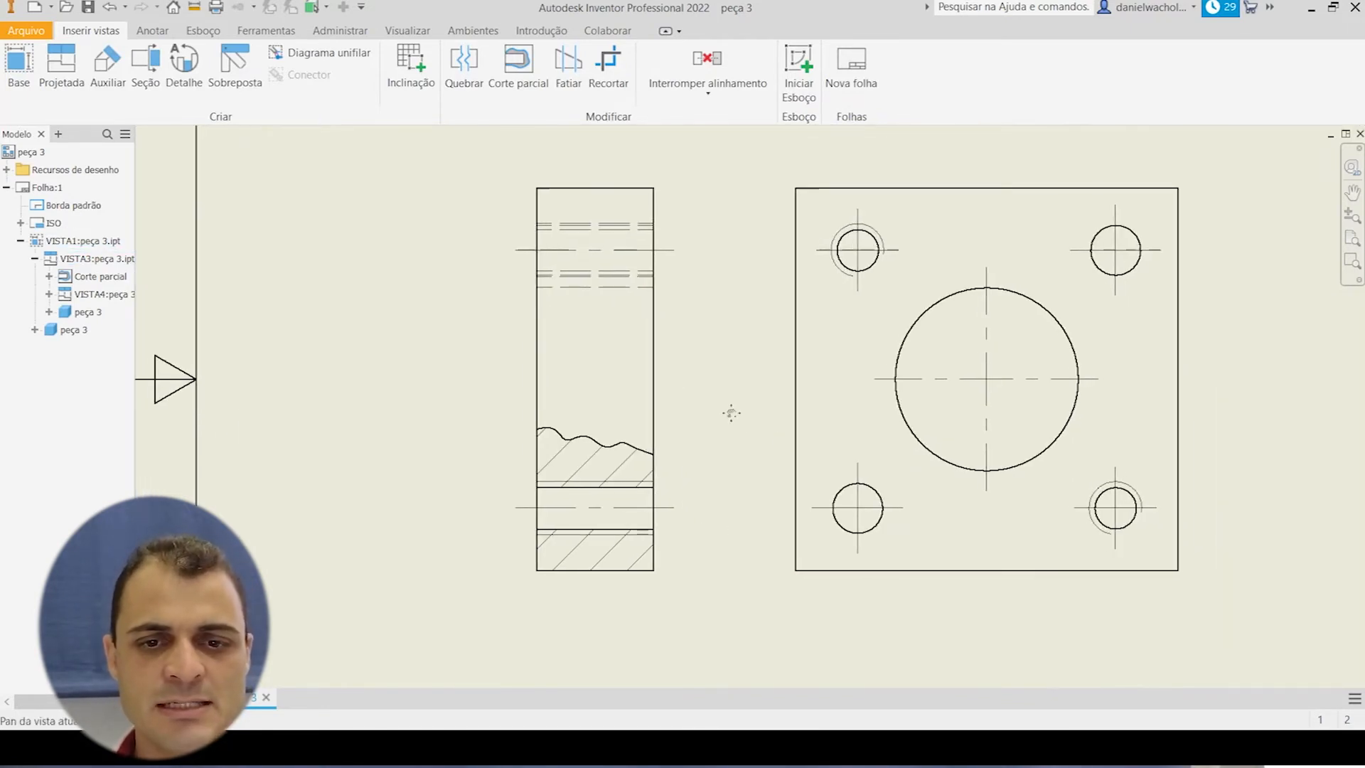
scroll(749, 416, "down", 4)
scroll(610, 355, "up", 2)
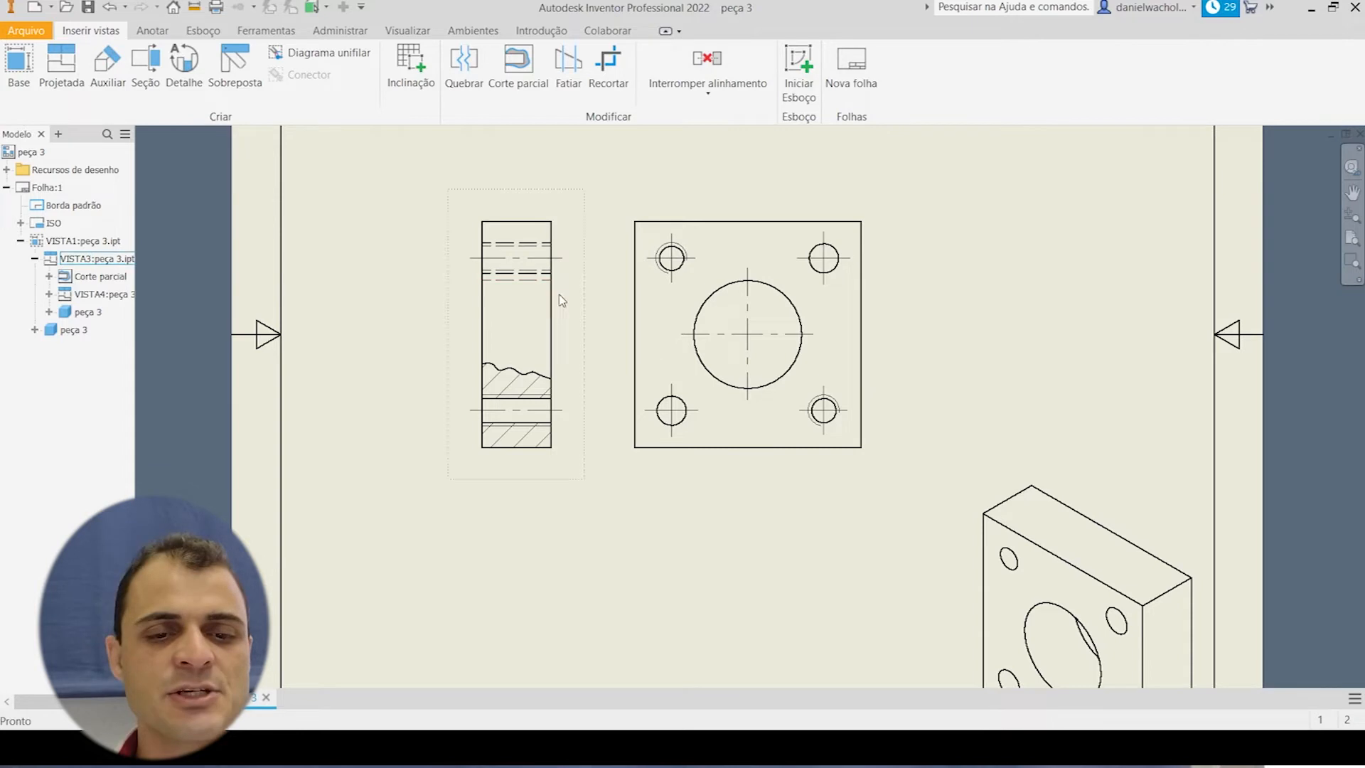
double_click(586, 321)
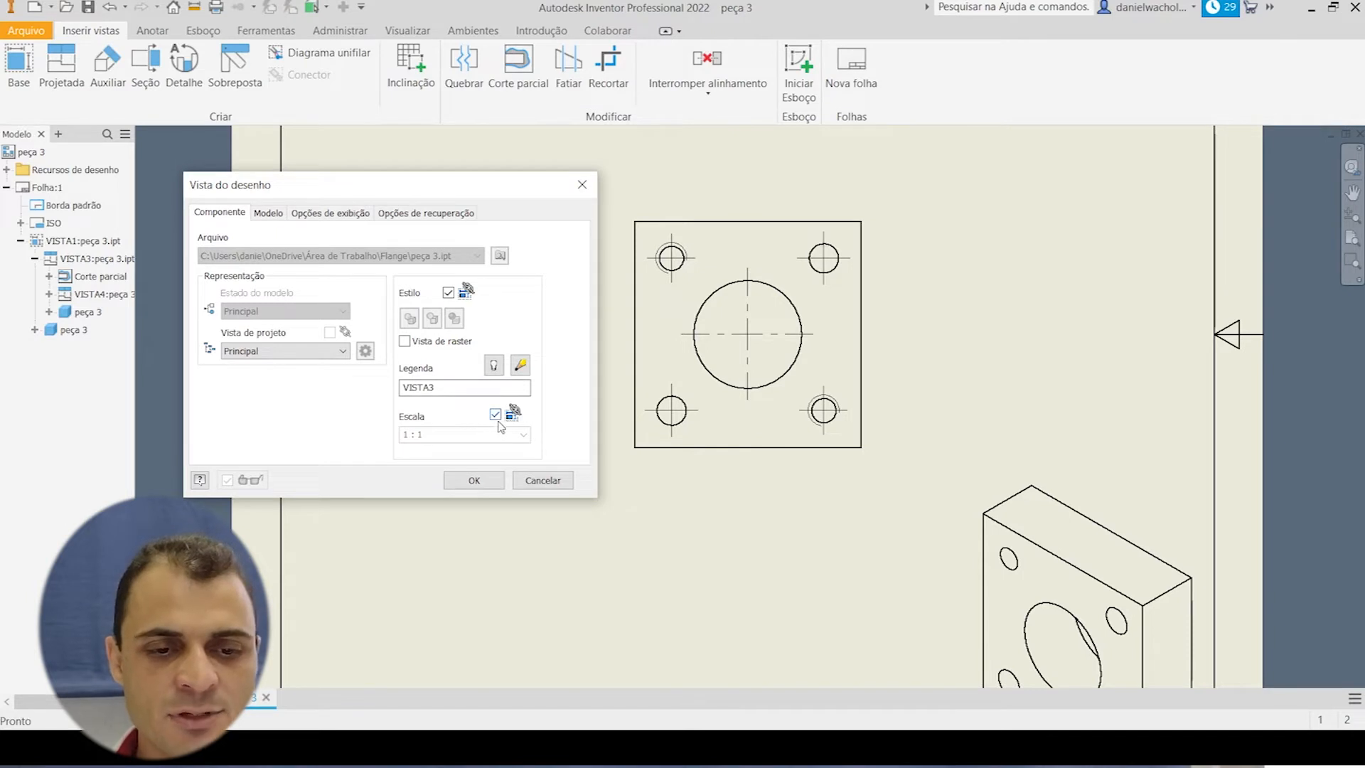
left_click(448, 292)
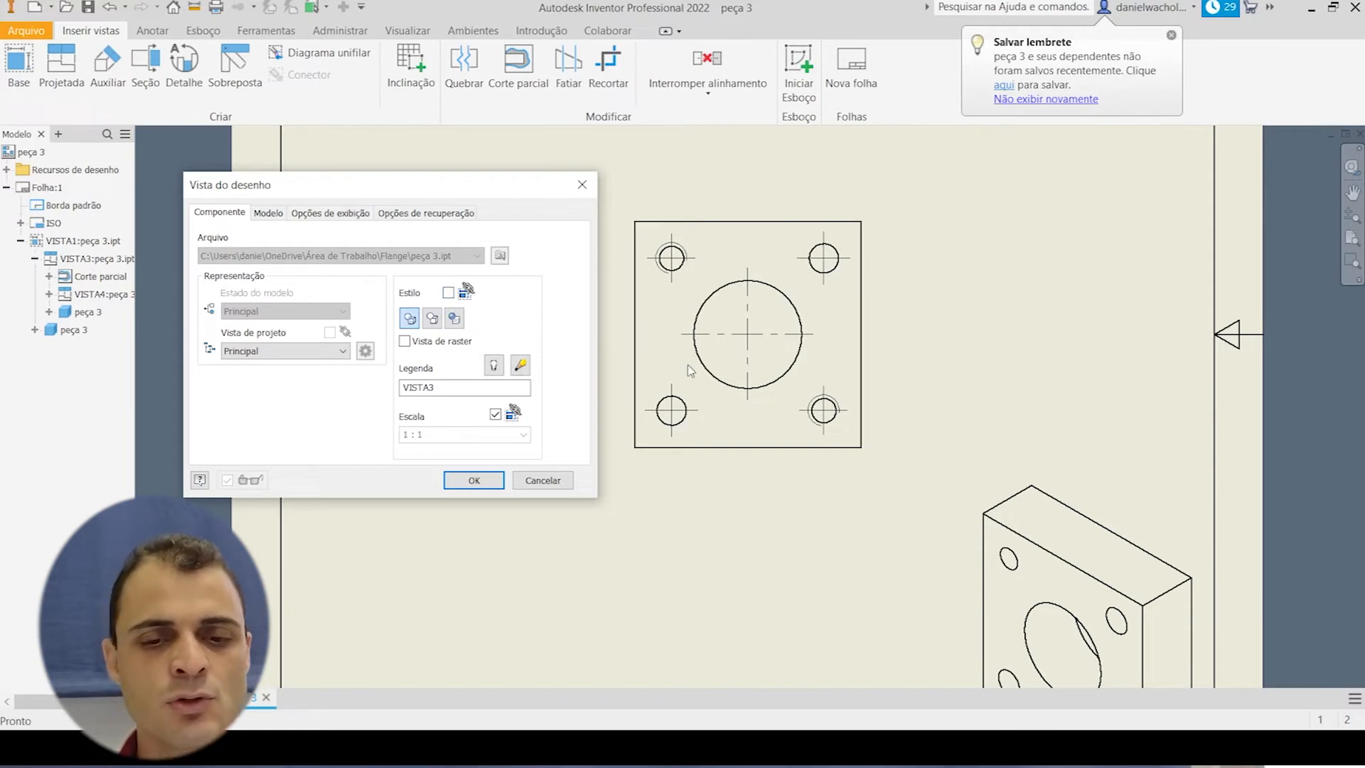
left_click(447, 293)
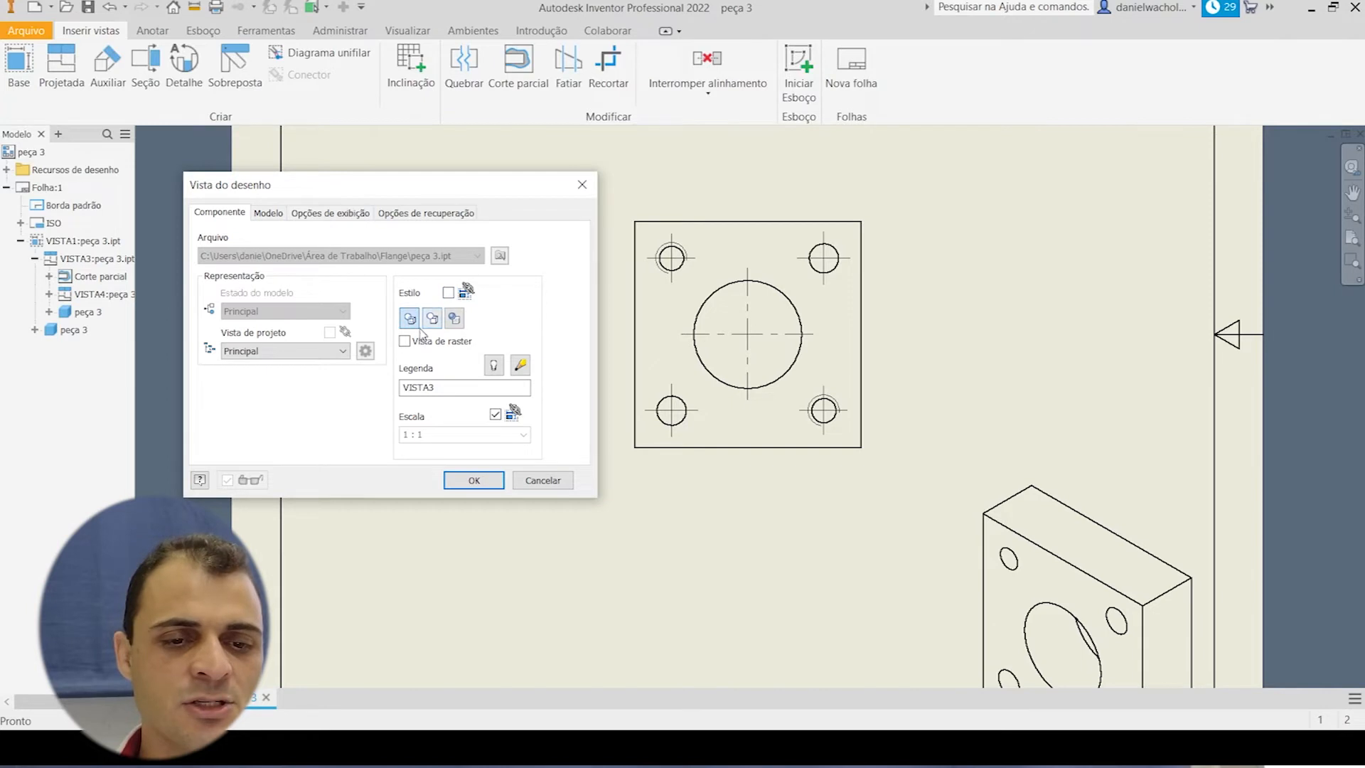
left_click(432, 321)
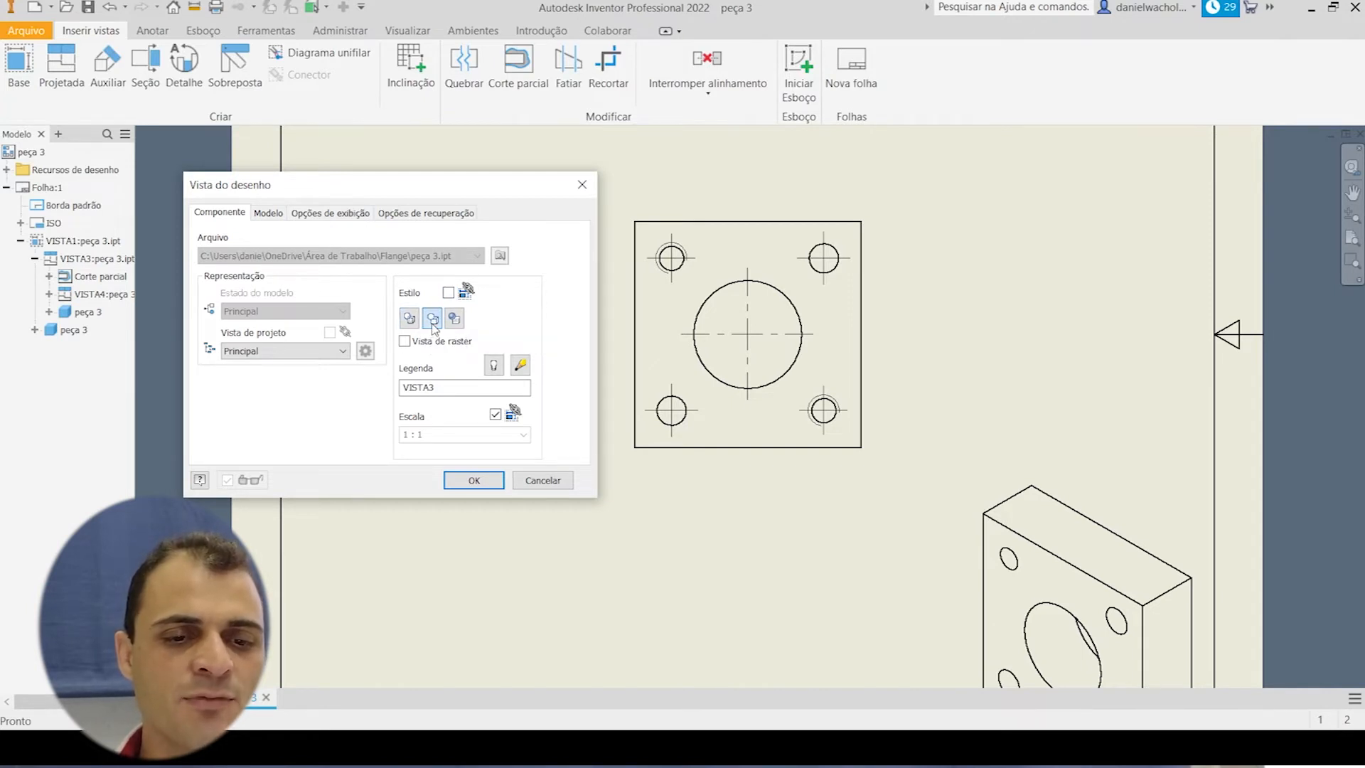
left_click(473, 480)
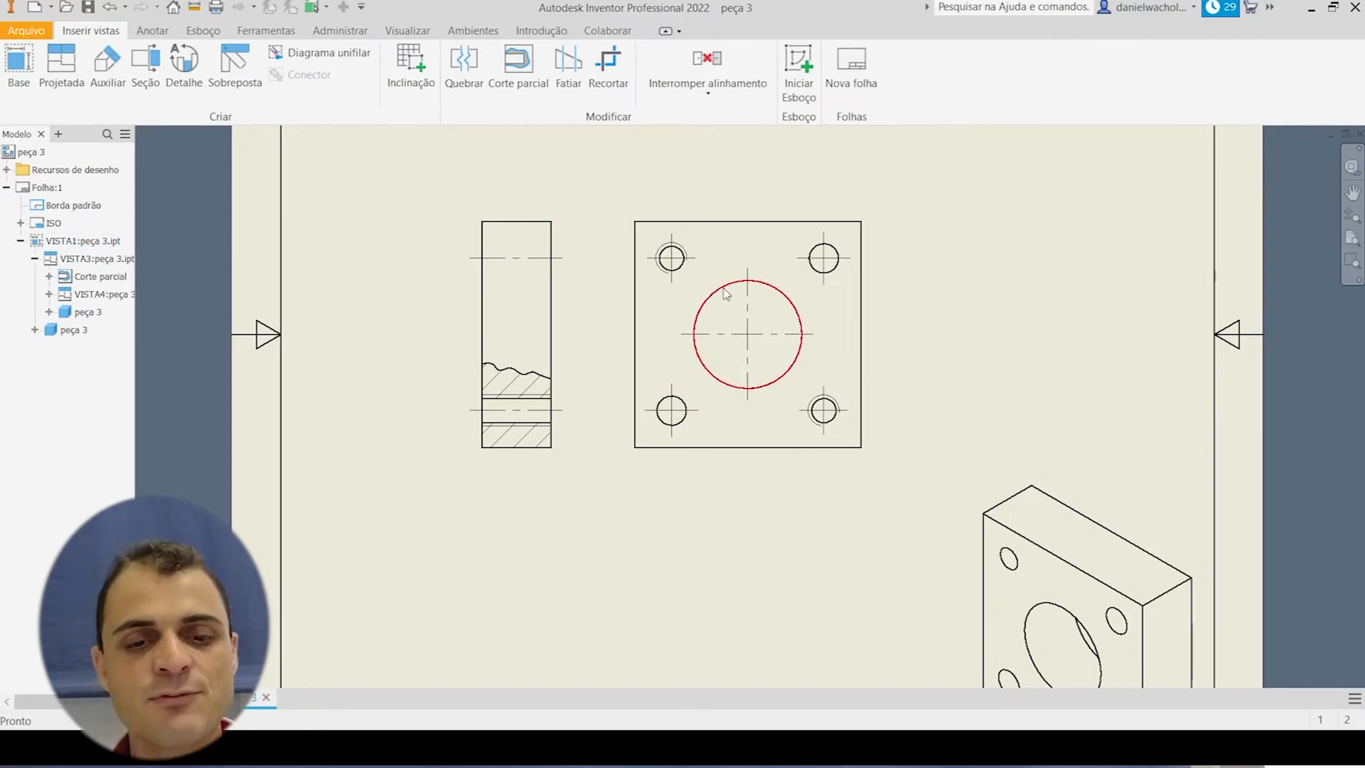
Create full section view A-A at 1:1 along the front view's vertical centreline and place it to the right of that view.
left_click(145, 67)
left_click(755, 337)
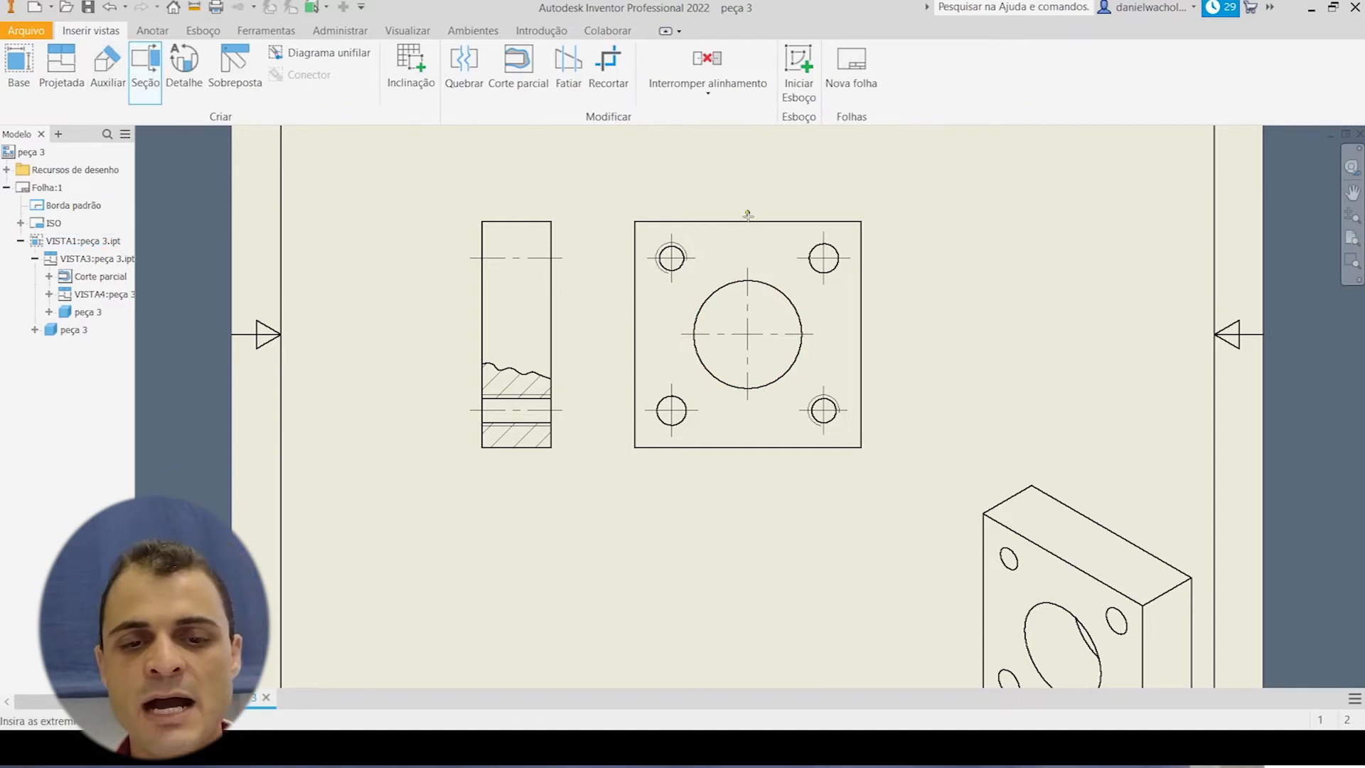
left_click(746, 190)
left_click(747, 477)
right_click(747, 478)
left_click(802, 481)
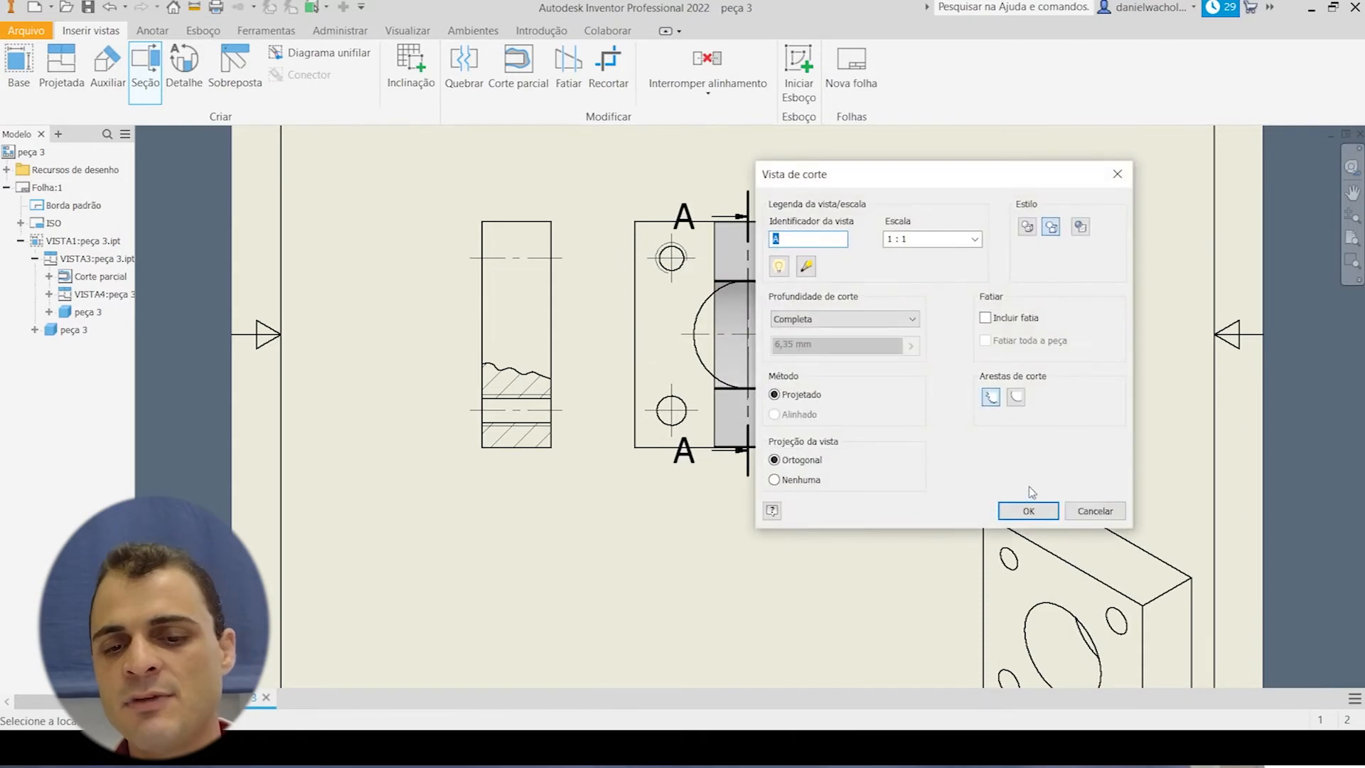
left_click_drag(931, 187, 584, 348)
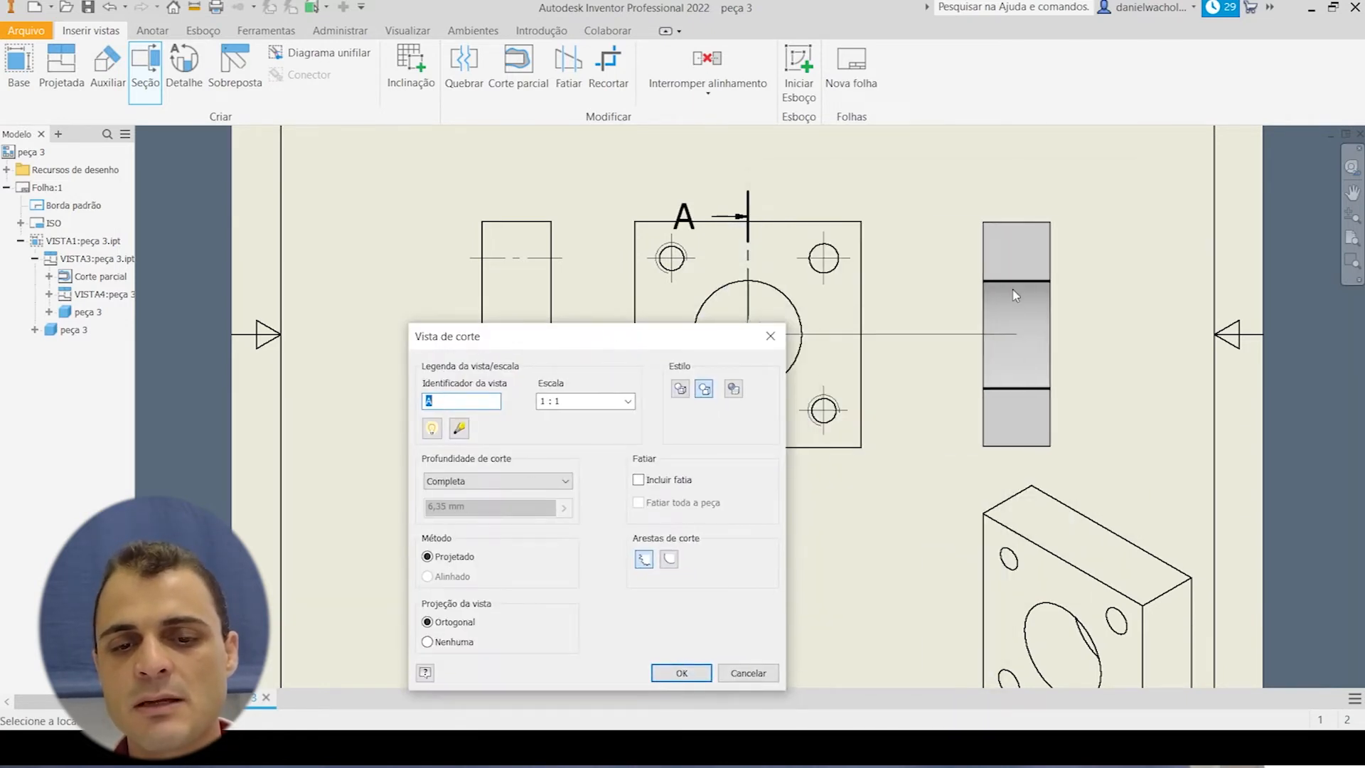
left_click(979, 296)
Extend both ends of section line A-A so its arrows and letters sit clear of the front view's outline.
middle_click_drag(904, 523, 835, 521)
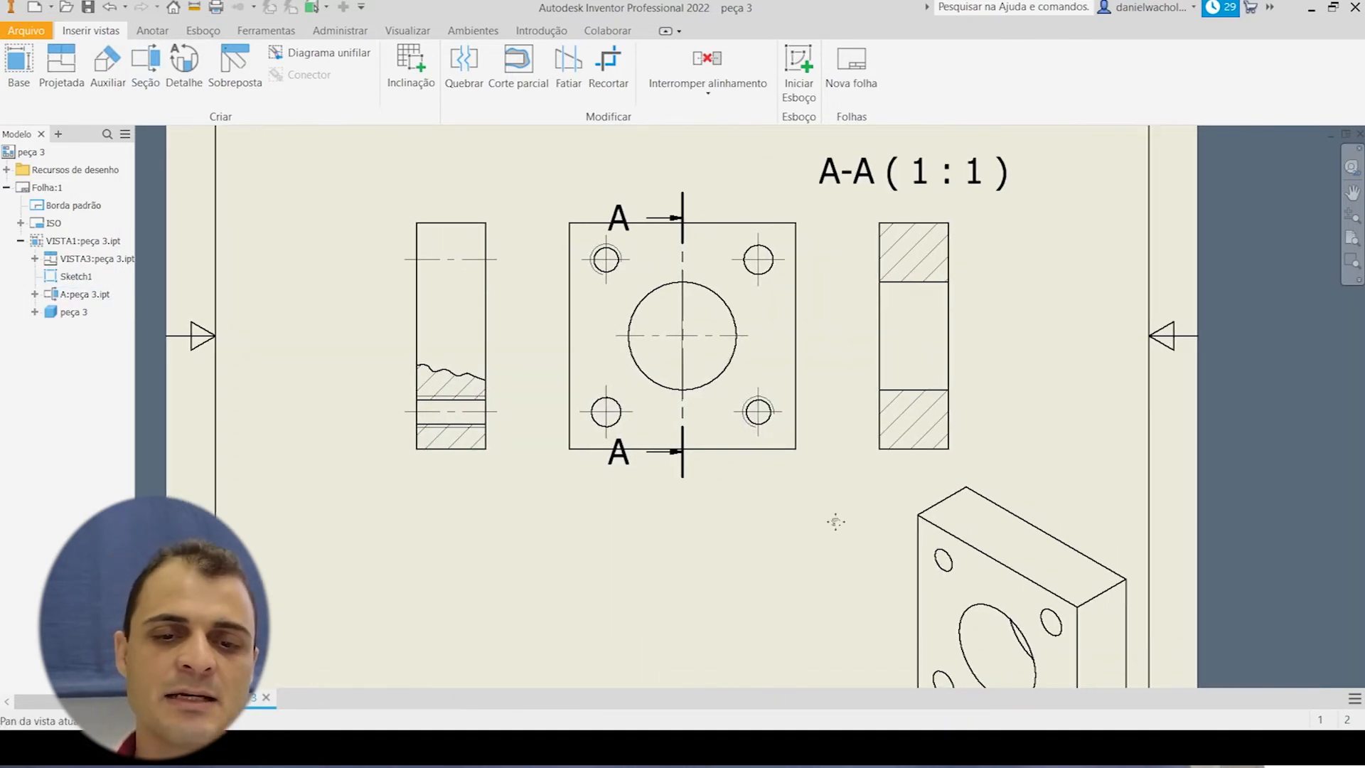
left_click_drag(683, 195, 686, 171)
left_click_drag(686, 496, 684, 497)
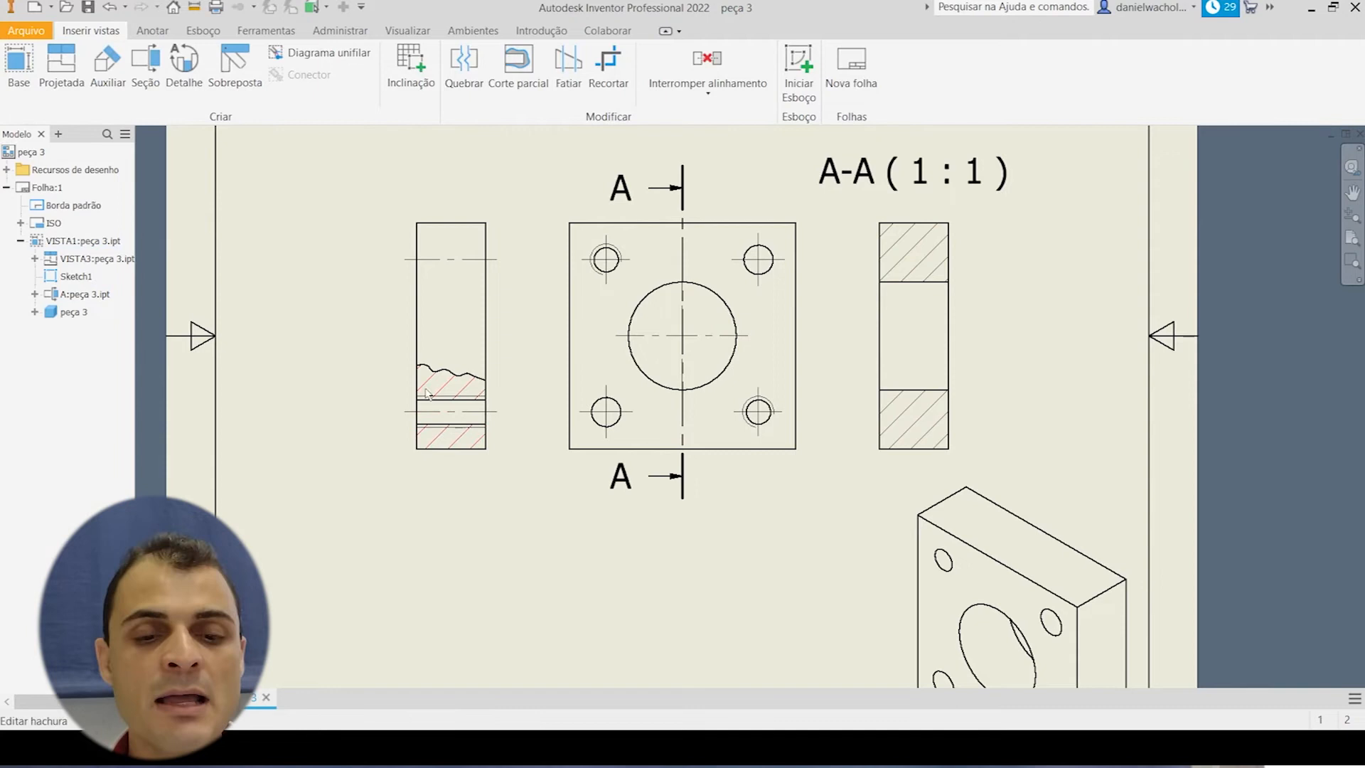
Delete the partially sectioned side view together with its dependent isometric view.
left_click(525, 231)
key("Delete")
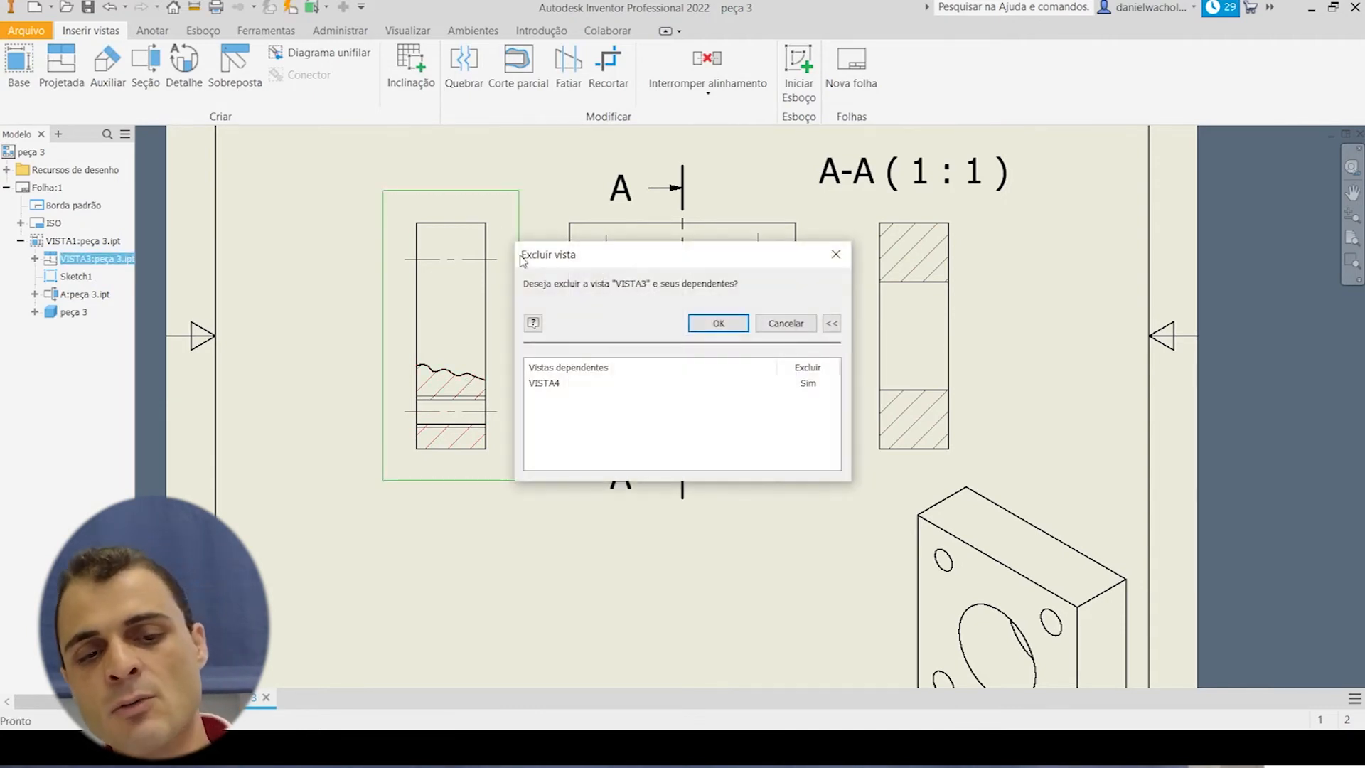
left_click(711, 325)
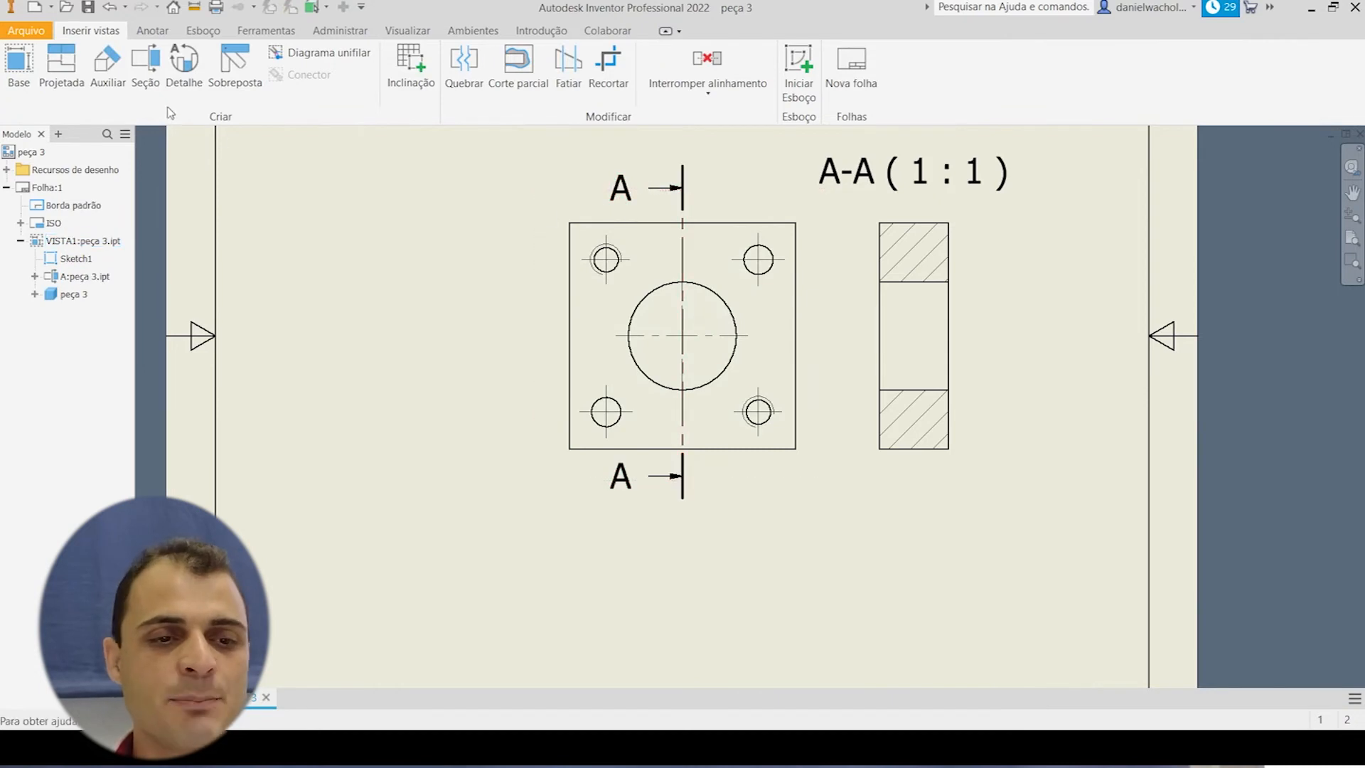
Try a vertical section B-B through the front view's two right-hand holes, placed to its left, and remove it.
left_click(145, 67)
left_click(759, 221)
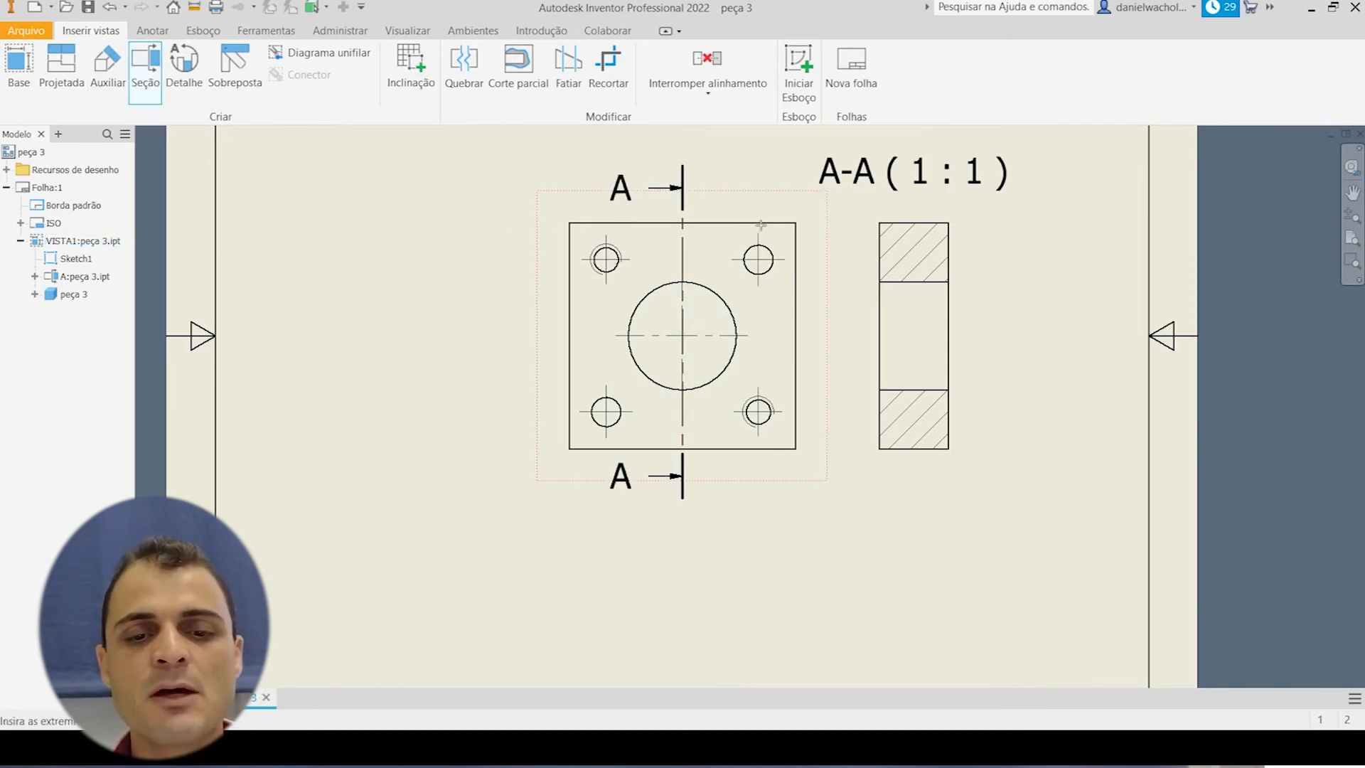
left_click(758, 185)
left_click(759, 505)
right_click(759, 505)
left_click(855, 502)
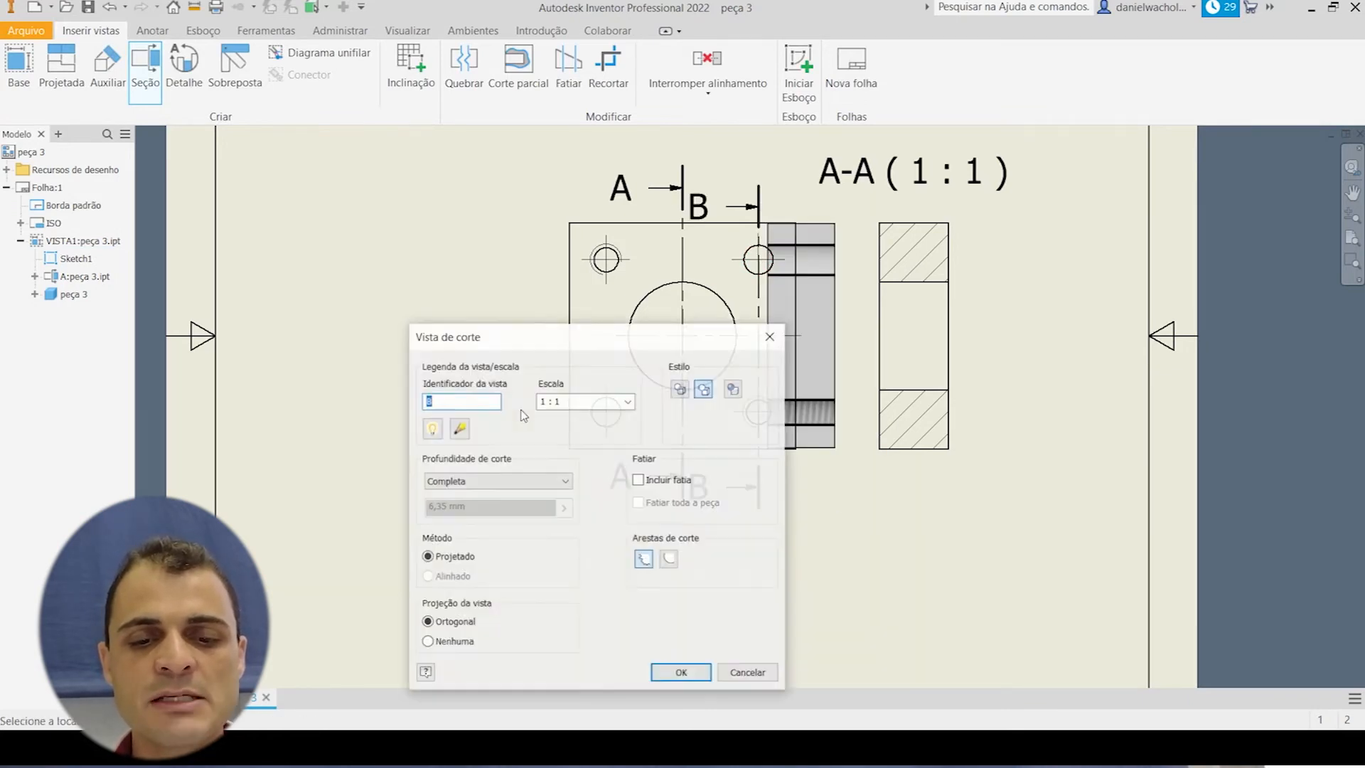
left_click_drag(724, 342, 1094, 554)
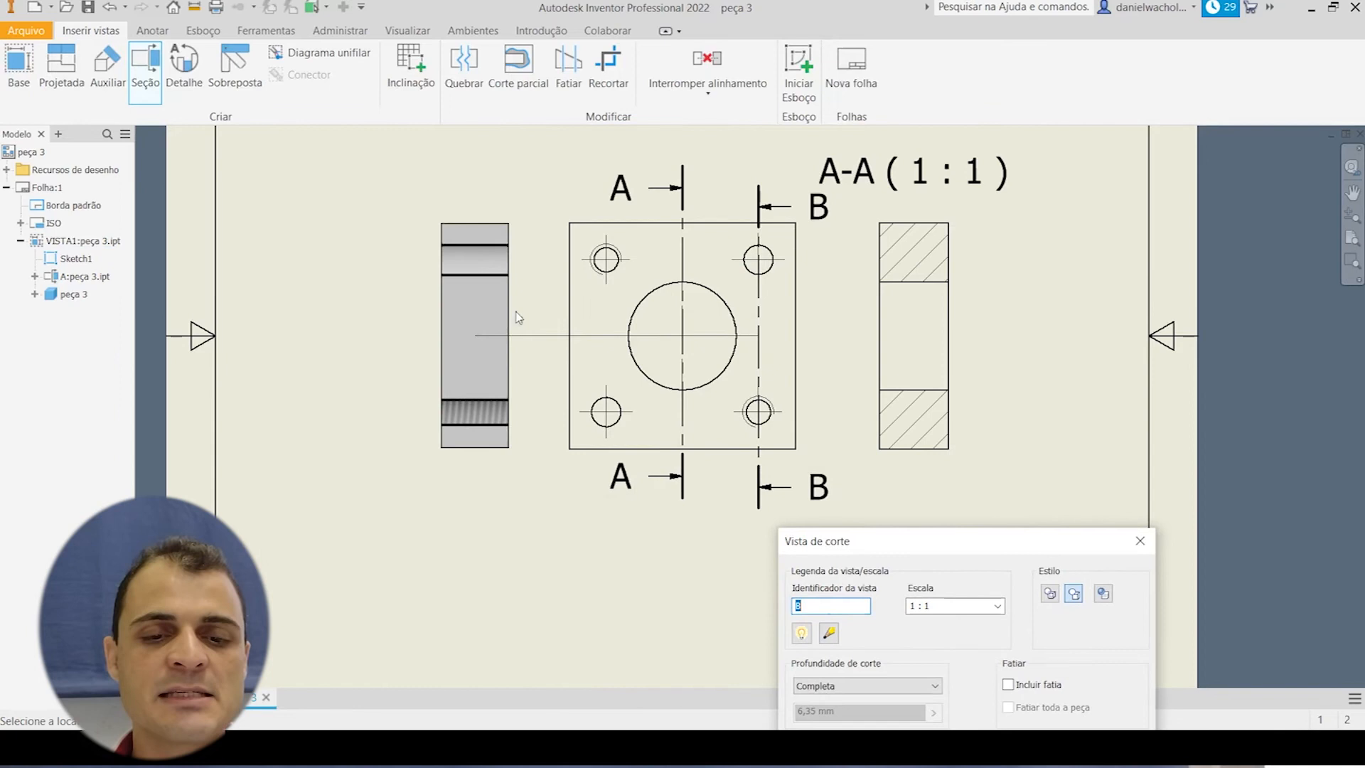
left_click(455, 318)
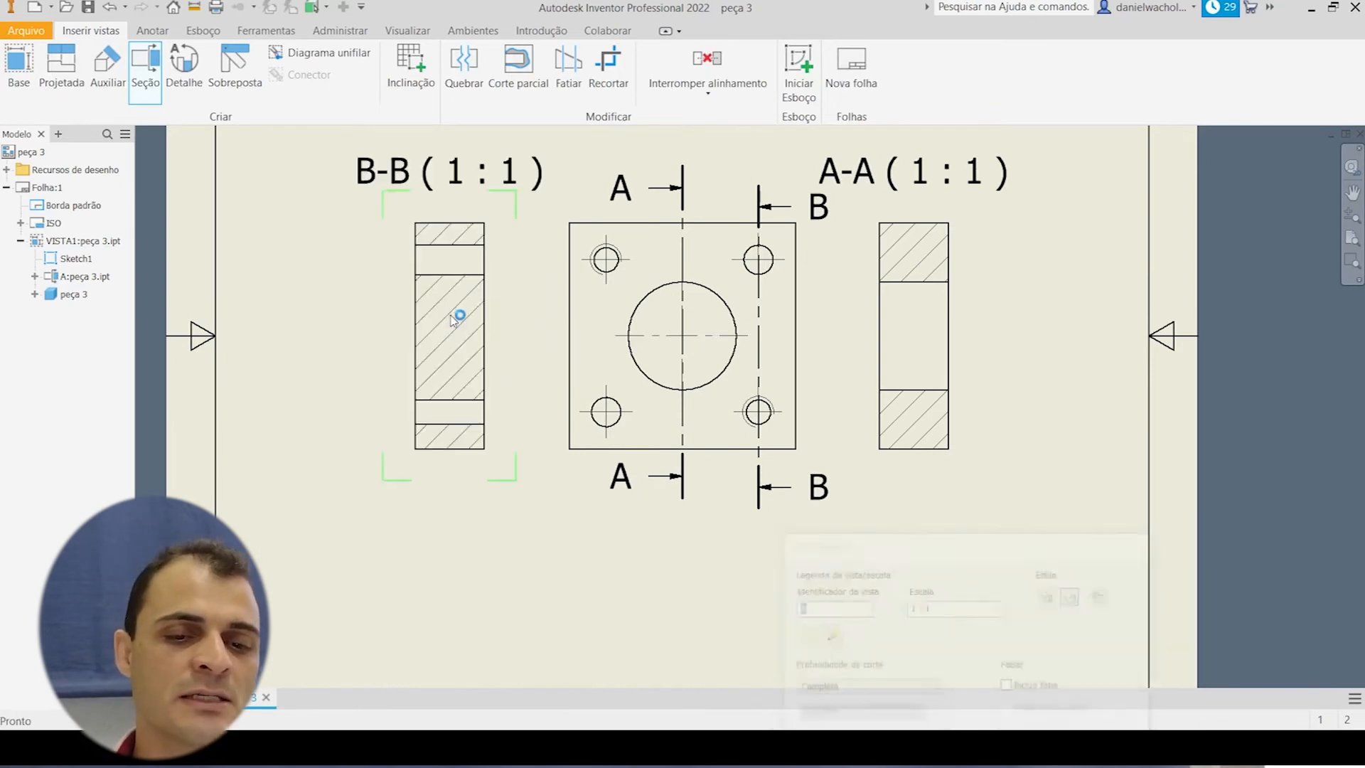
left_click(516, 483)
key("Delete")
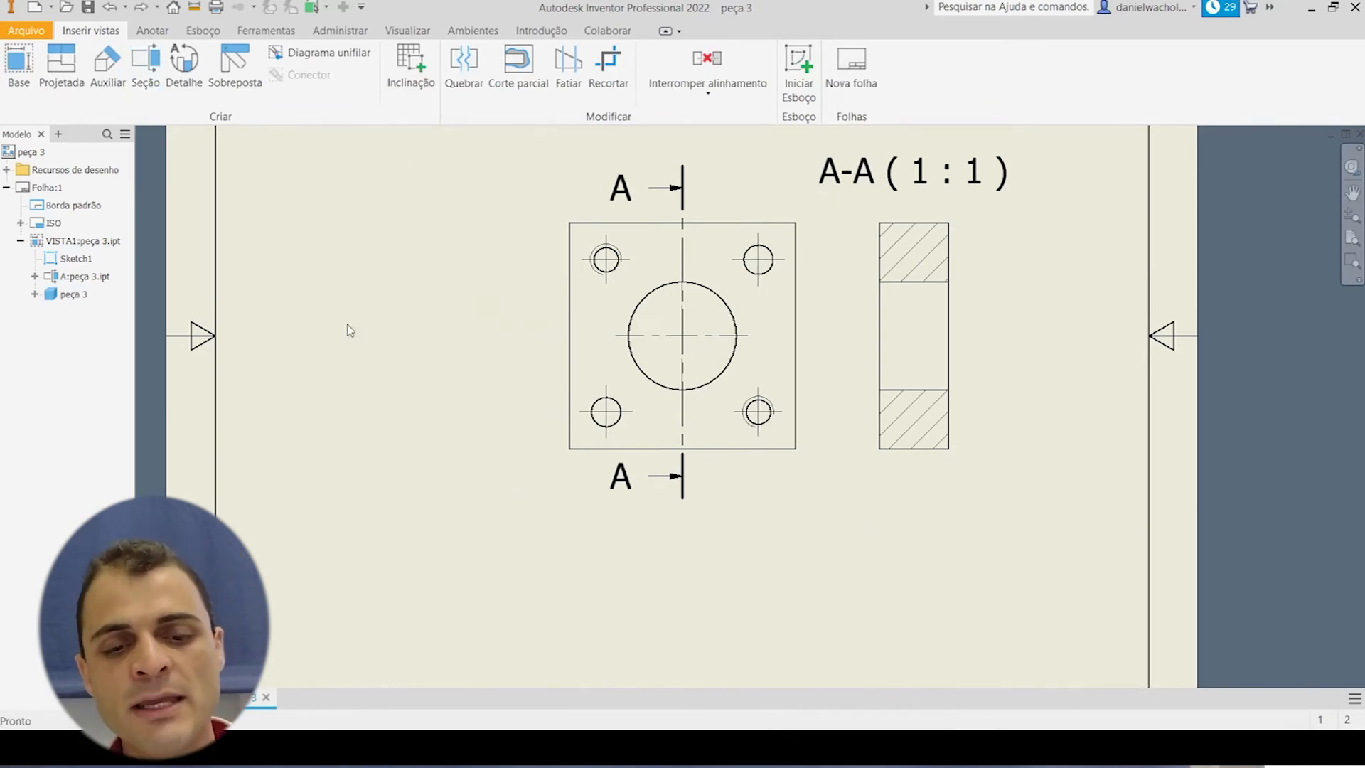
Create section view B-B at 1:1 along a horizontal line through the front view's two lower holes and place it below.
left_click(145, 68)
left_click(603, 412)
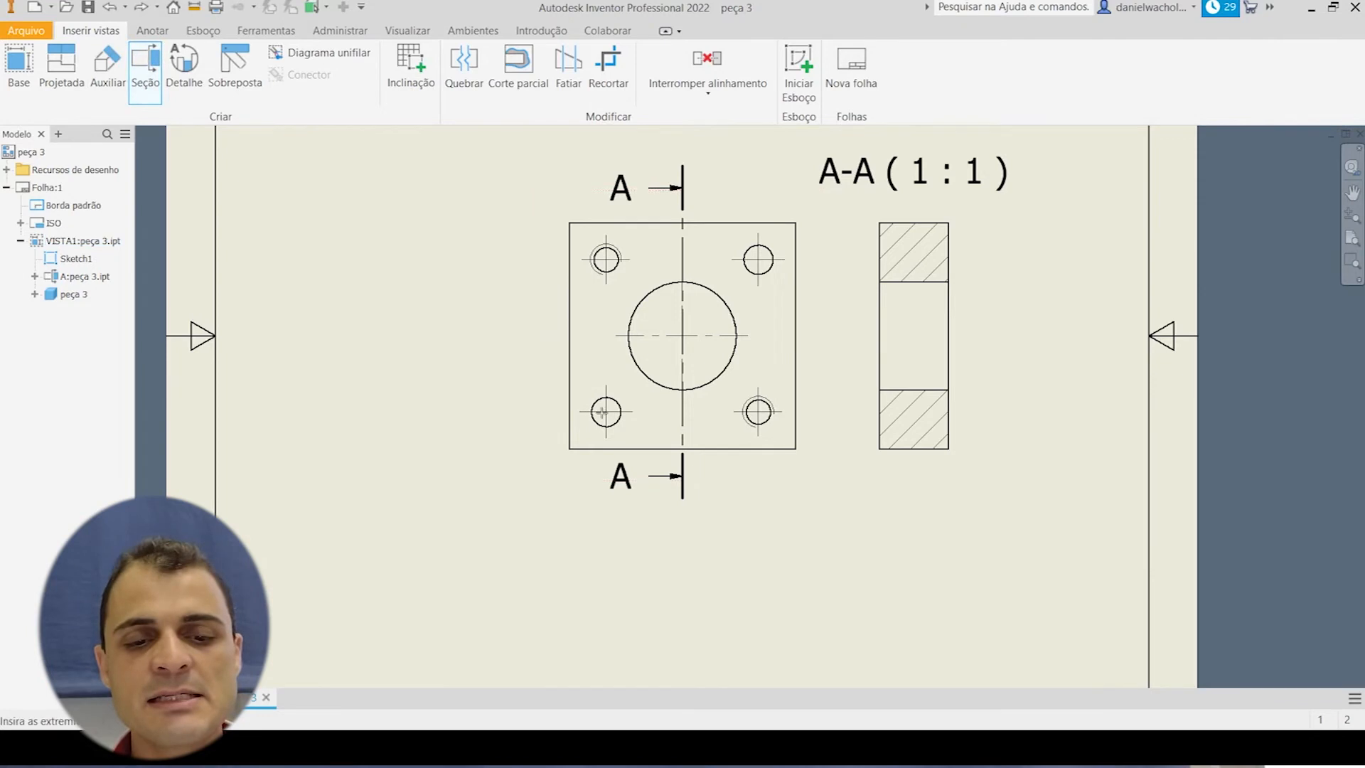
left_click(533, 411)
left_click(819, 411)
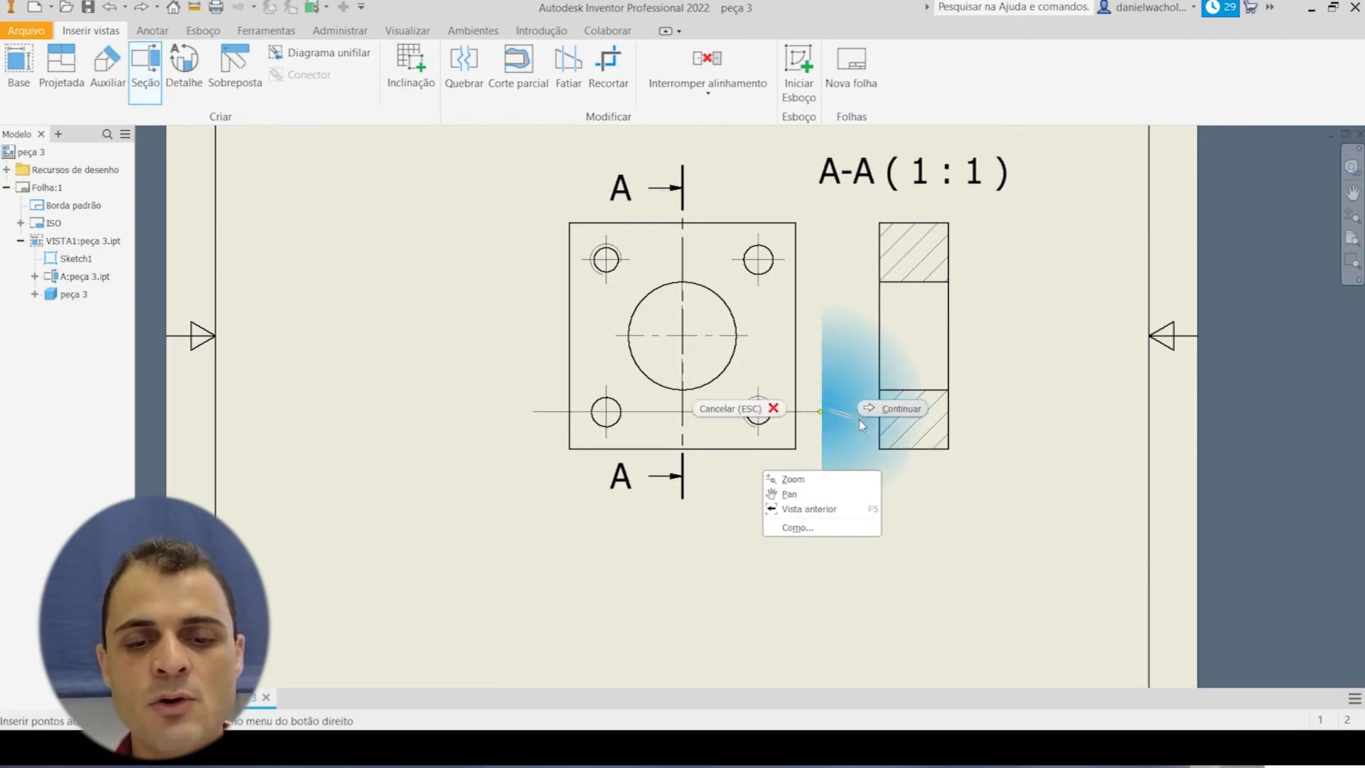
key("Return")
left_click(679, 568)
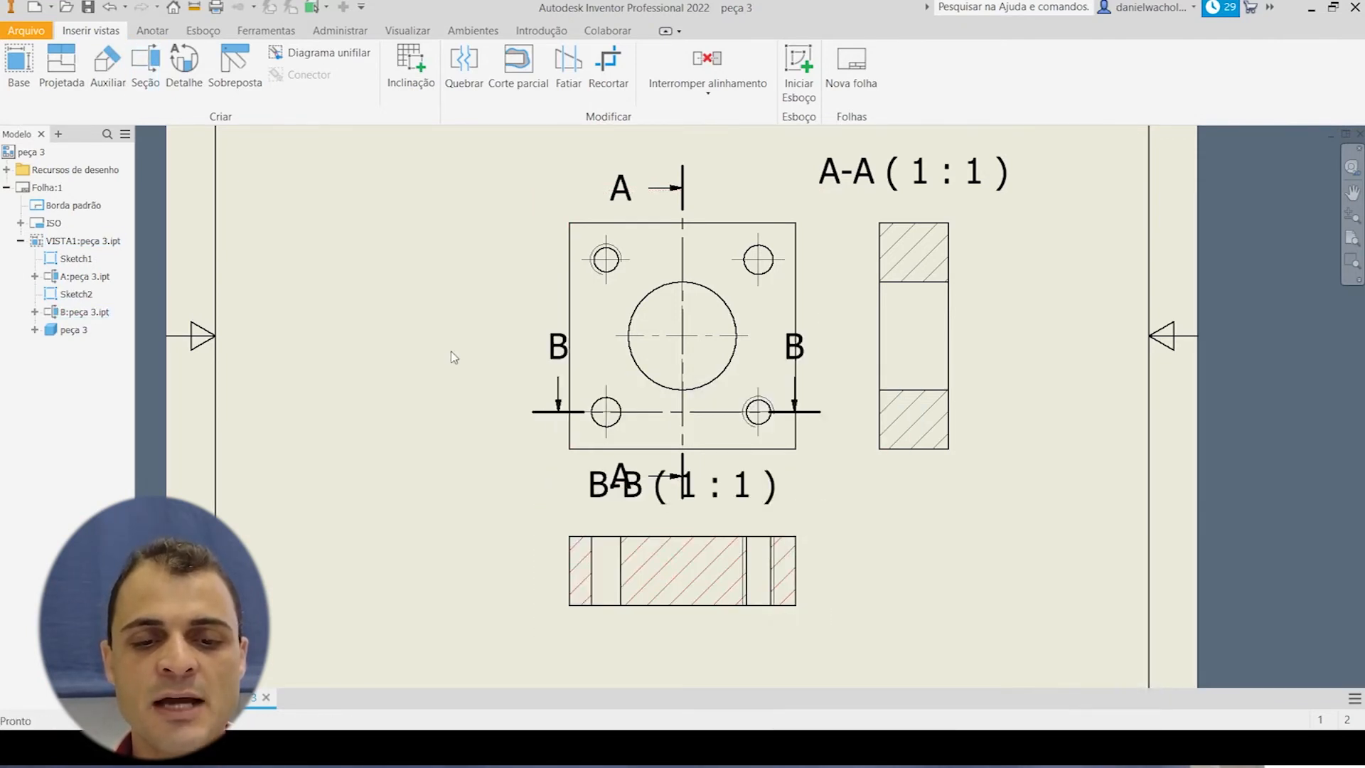
Extend both ends of section line B-B beyond the front view and move the B-B label beneath its section view.
left_click_drag(529, 411, 501, 411)
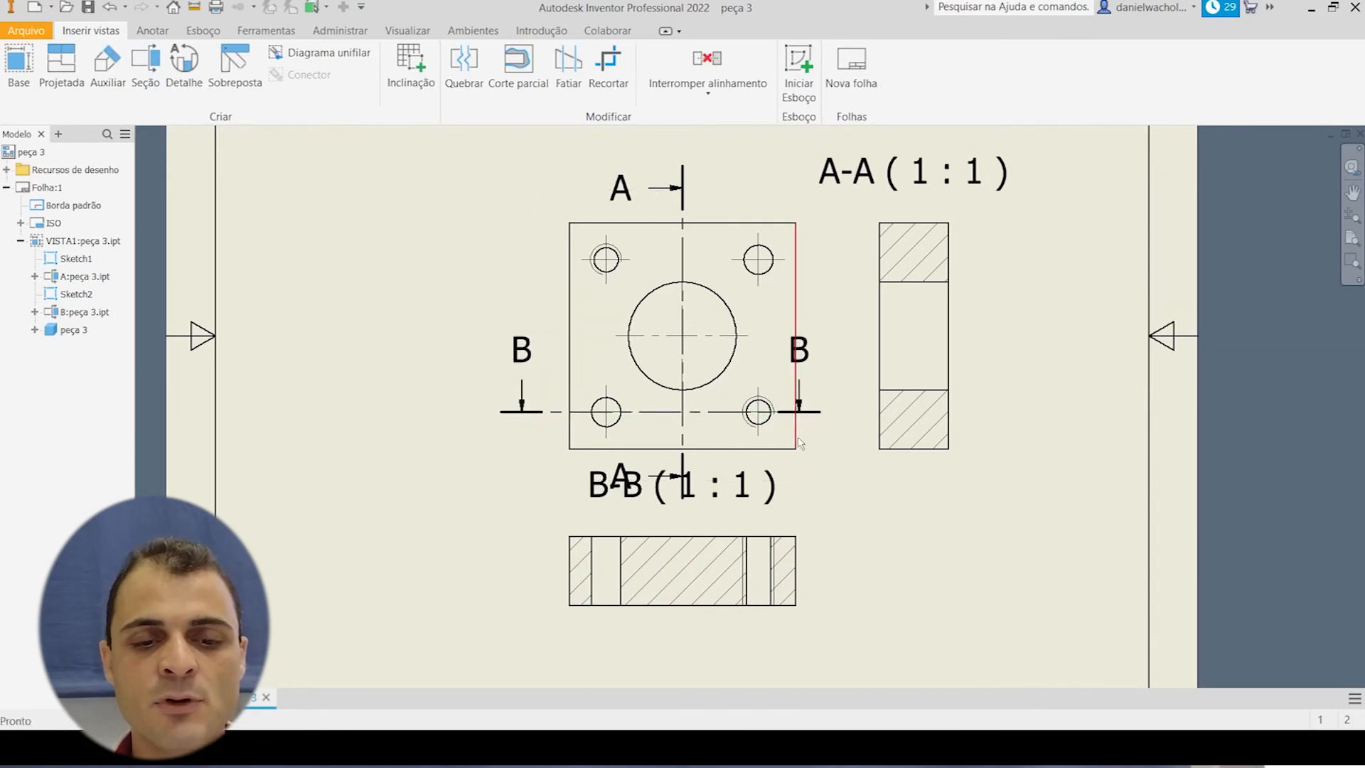
left_click_drag(819, 412, 850, 412)
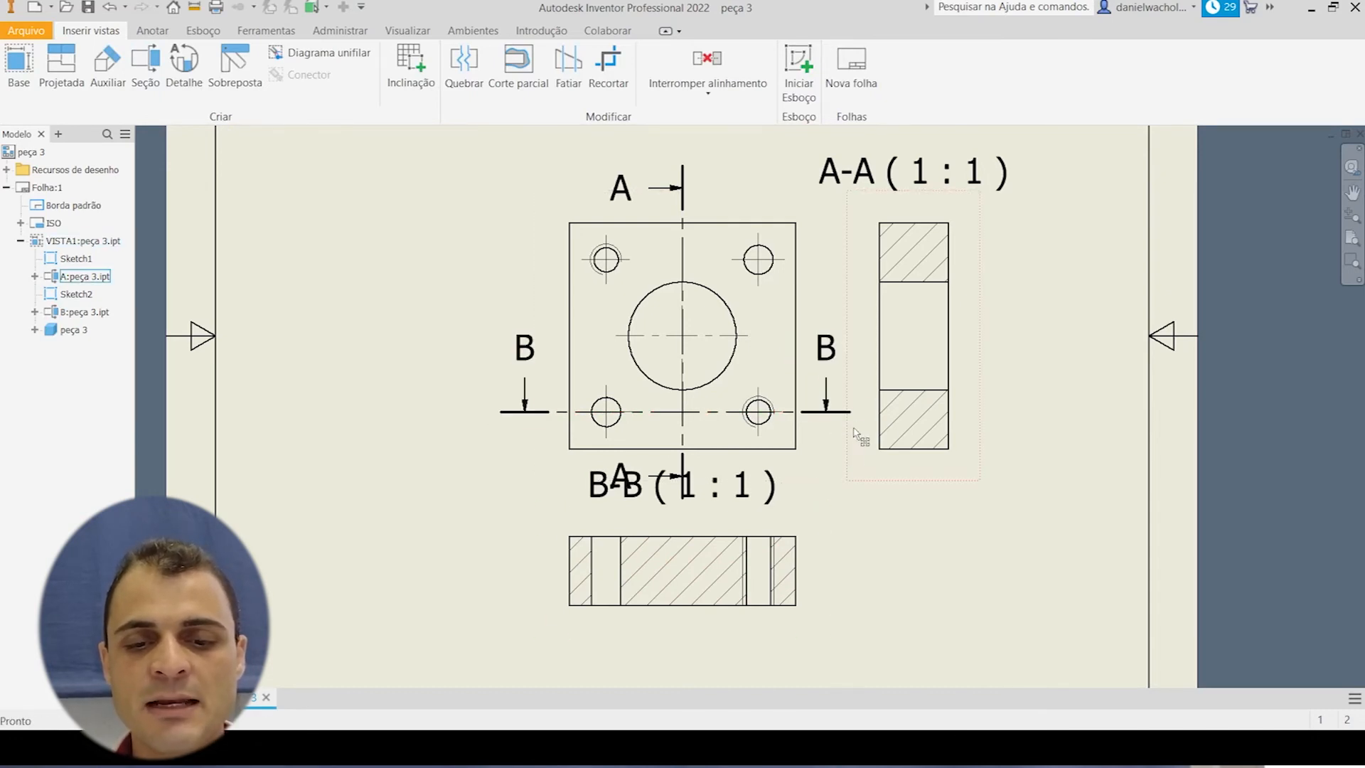
left_click_drag(668, 506, 672, 658)
middle_click_drag(921, 545, 862, 538)
scroll(866, 533, "down", 3)
mouse_move(913, 464)
middle_mouse_down()
mouse_move(850, 367)
mouse_move(871, 415)
middle_mouse_up()
scroll(853, 374, "up", 3)
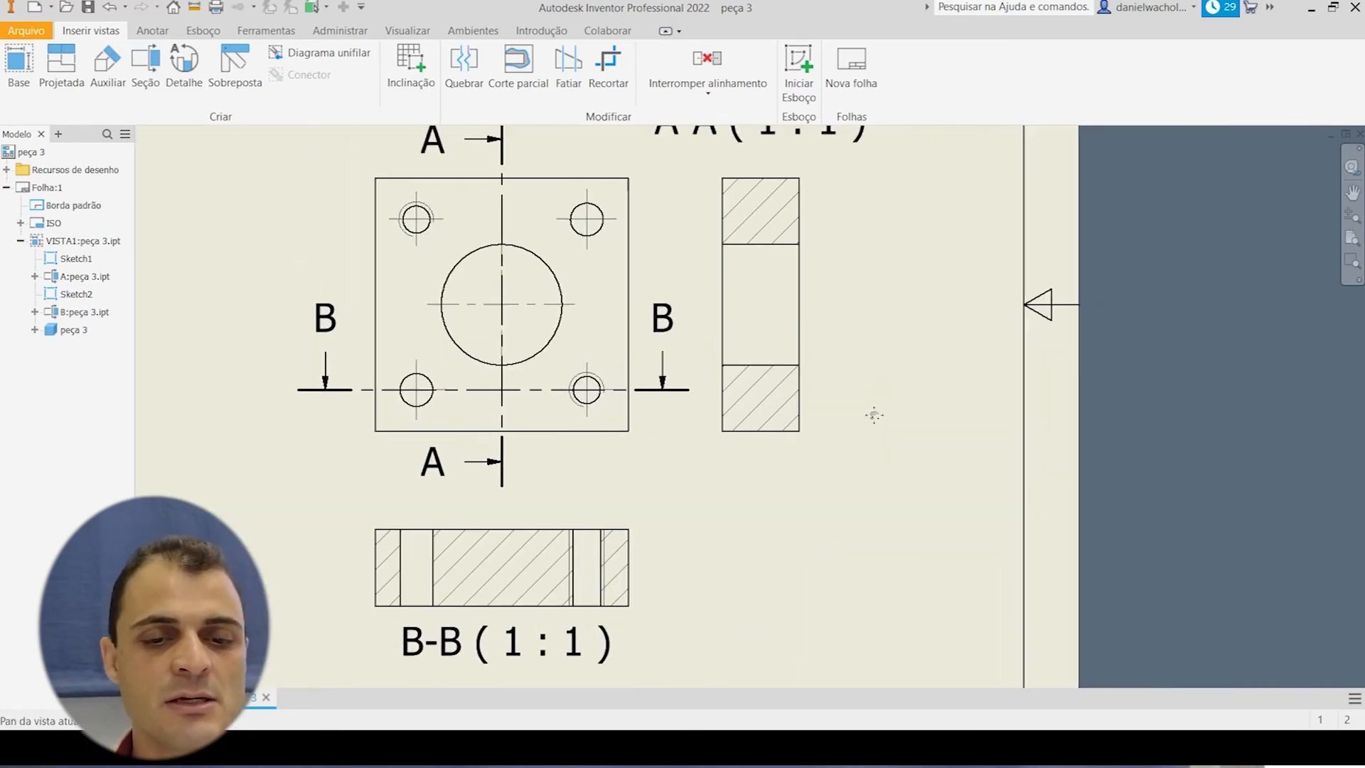